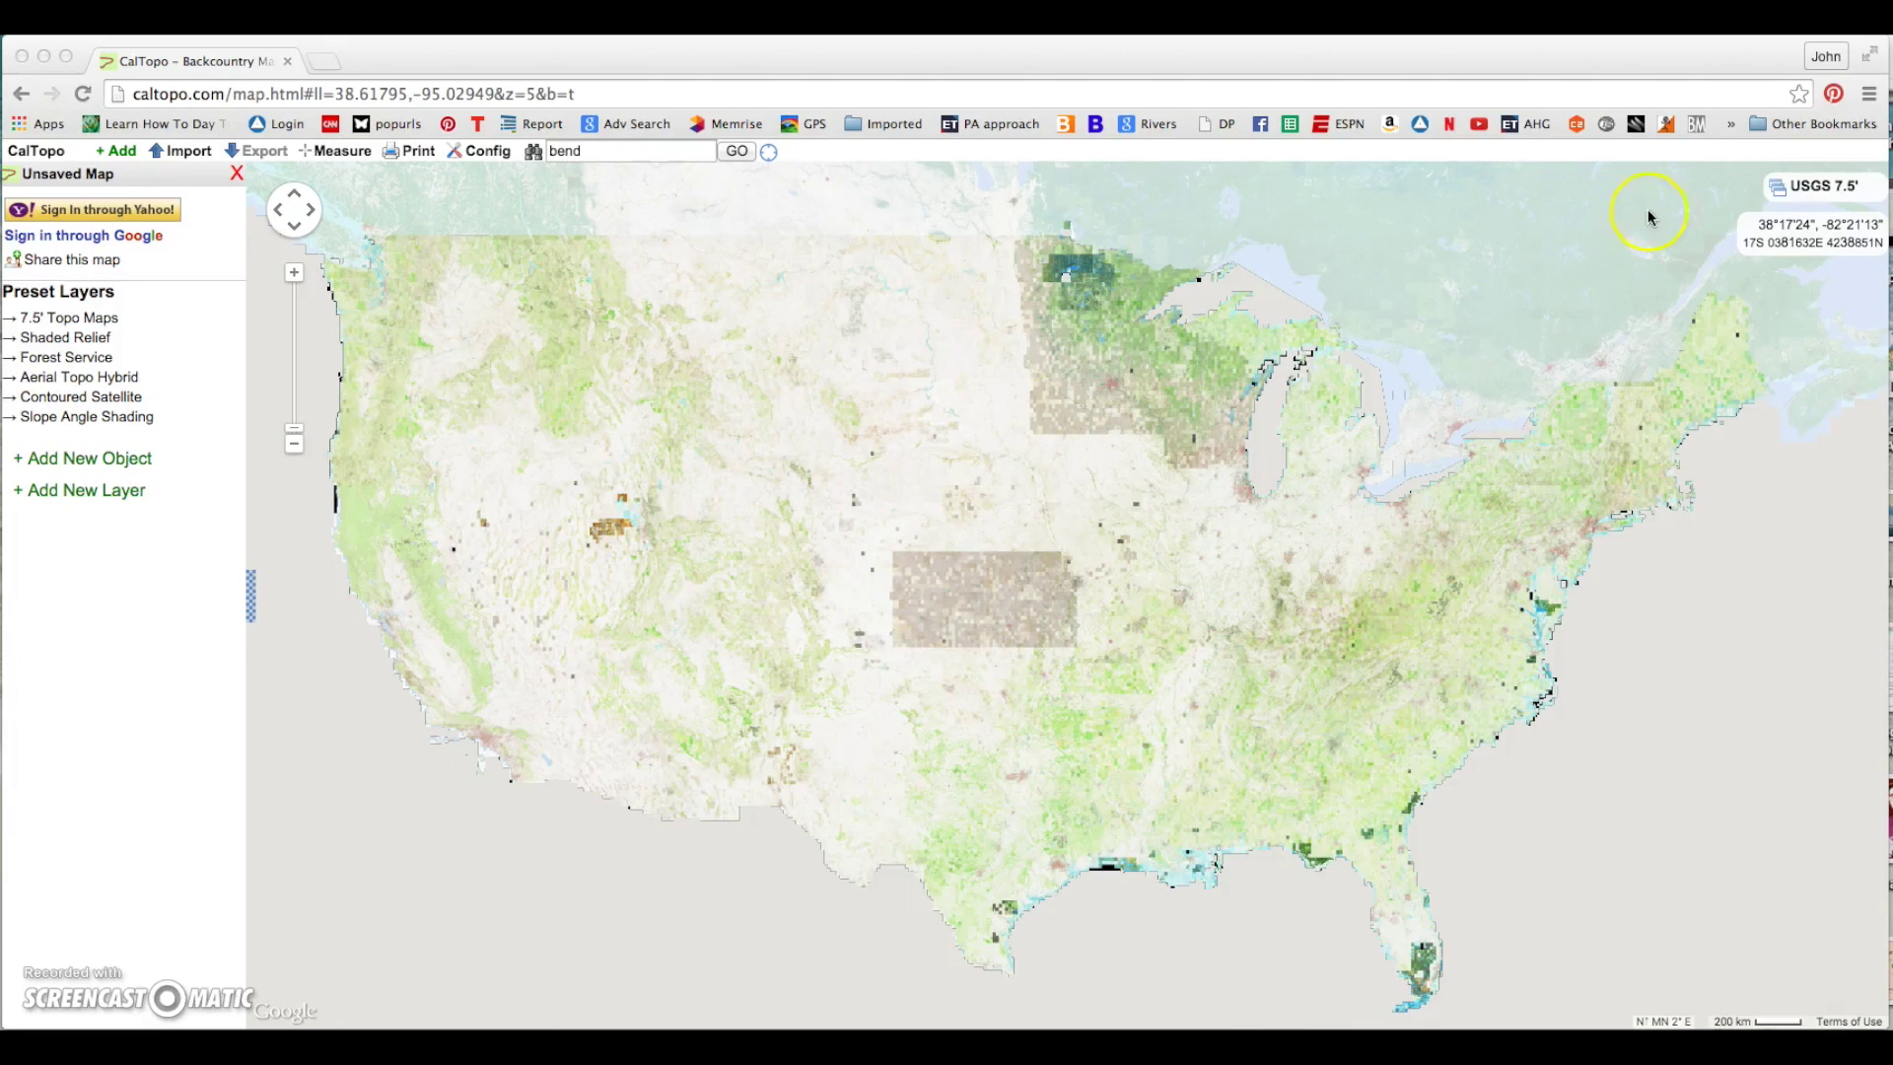
left_click(1709, 420)
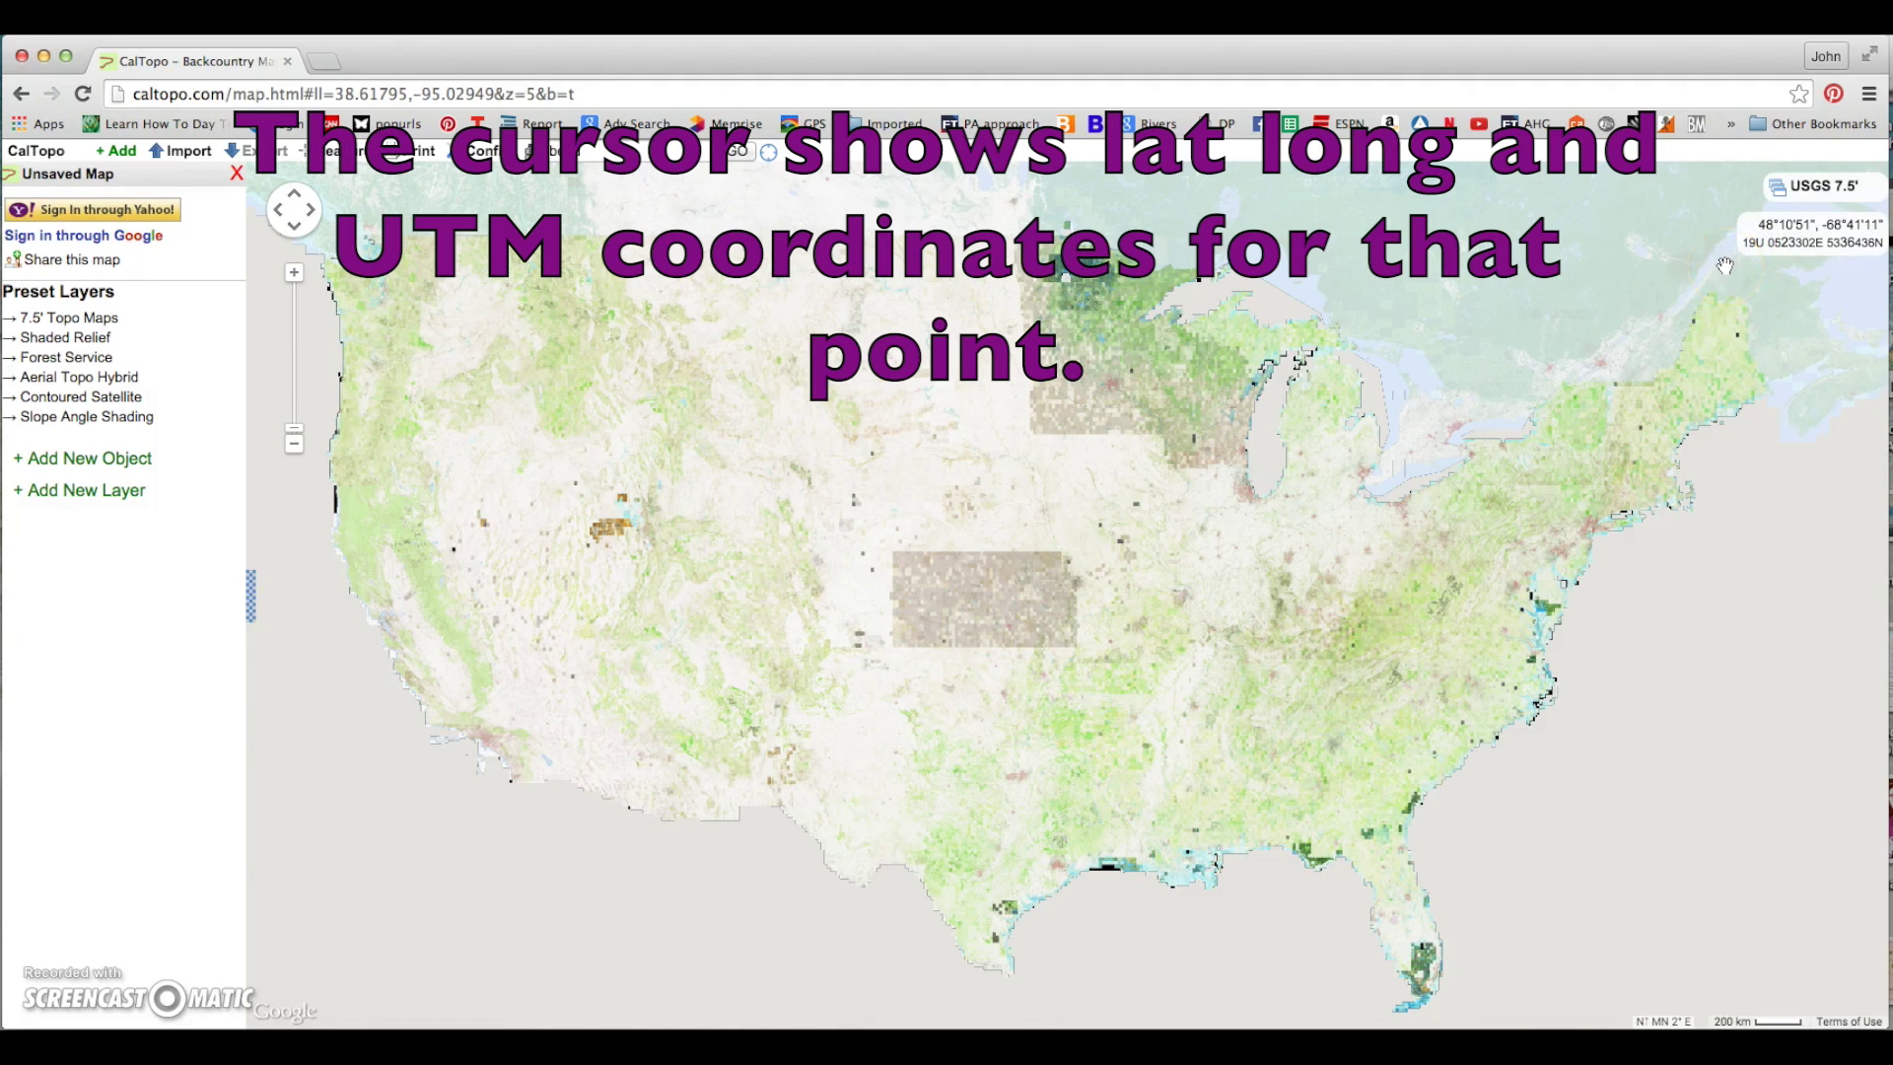
left_click(1717, 338)
left_click(1722, 318)
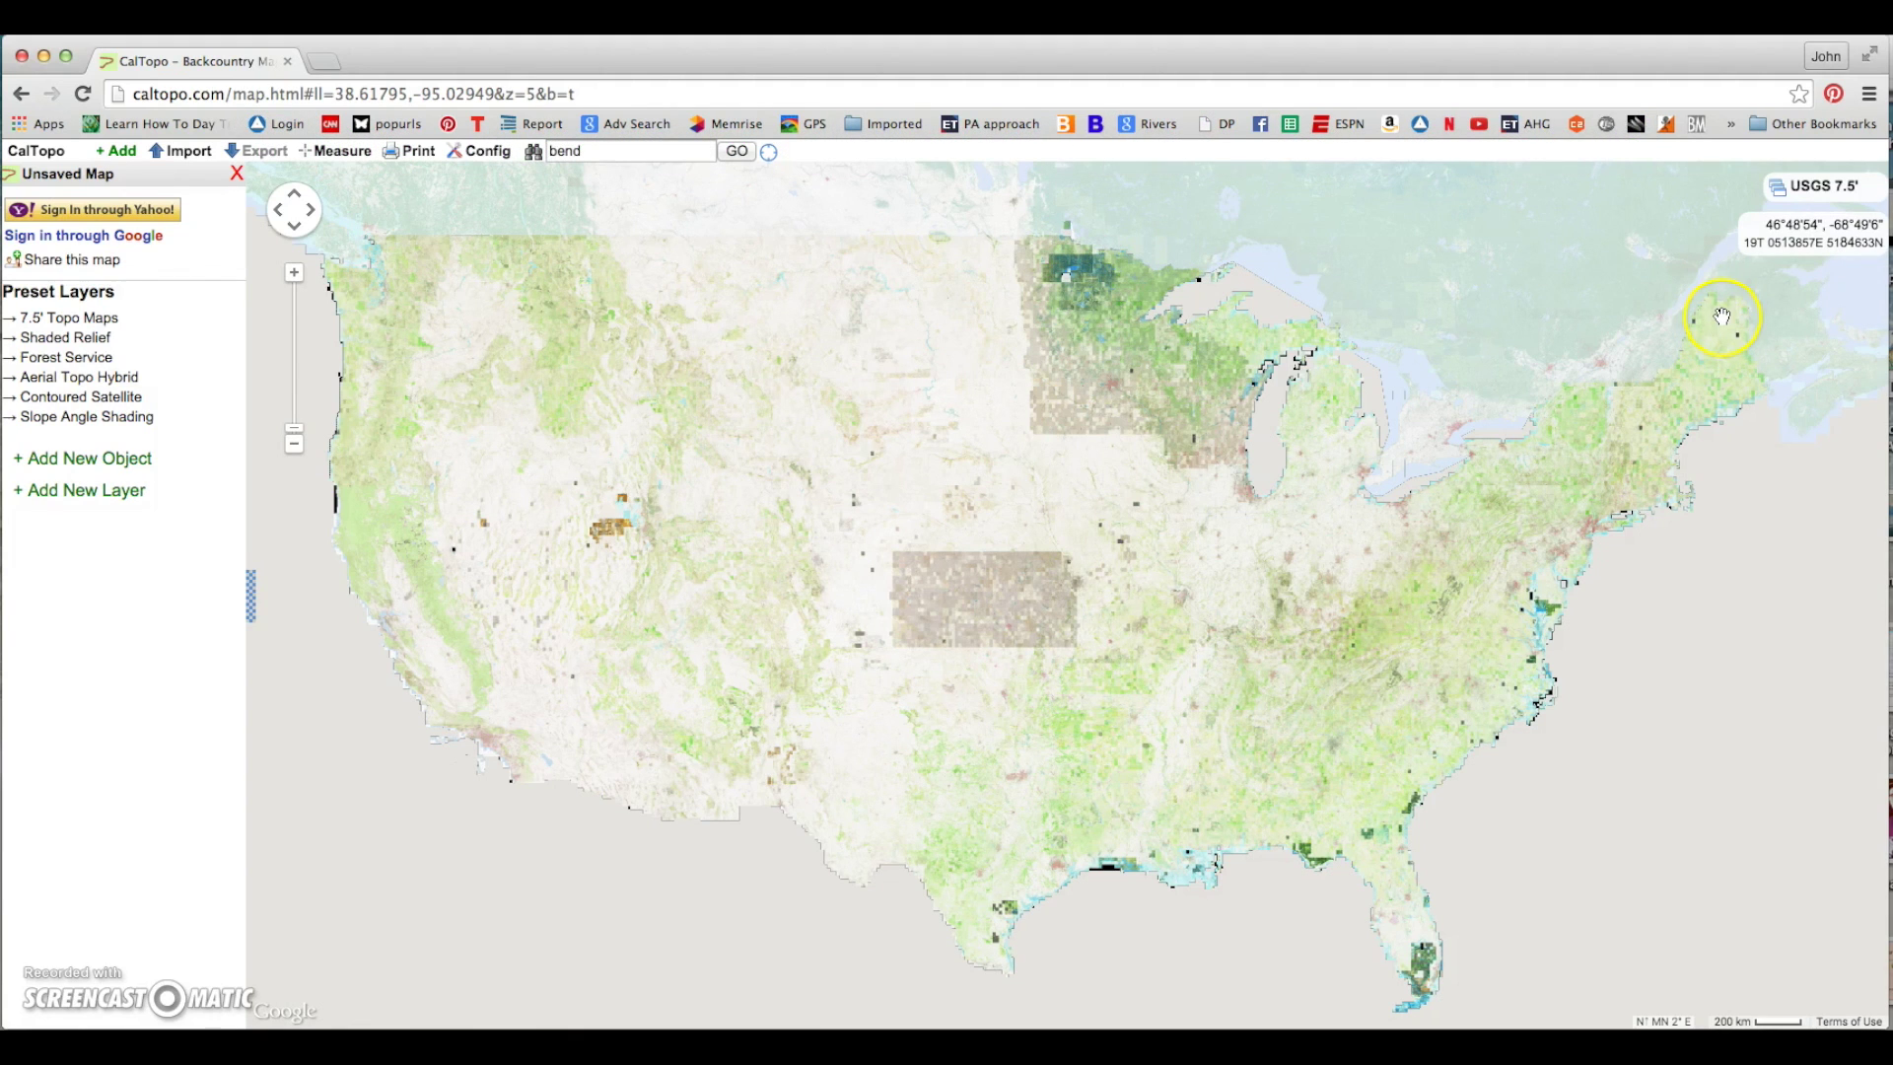
- Change the base layer from USGS 7.5' Topos to the Google Map road map
left_click(1810, 193)
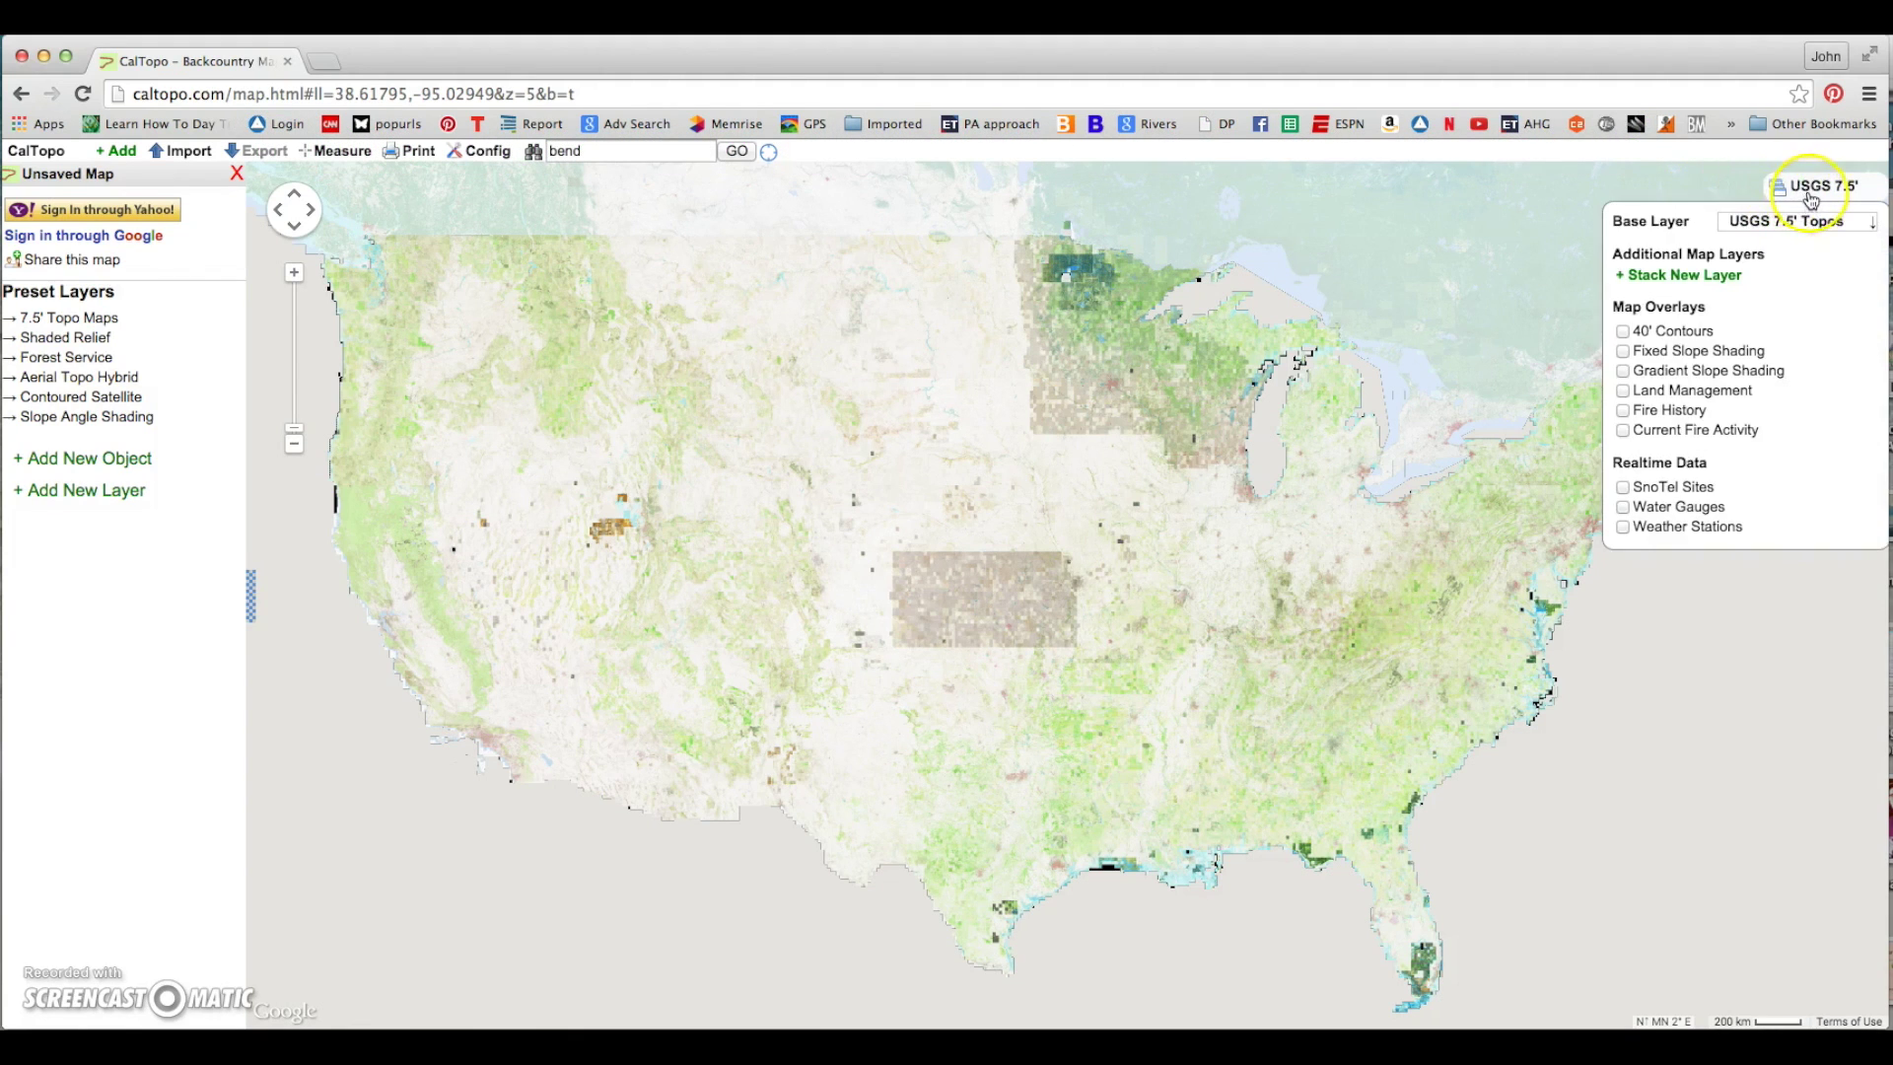
left_click(1789, 226)
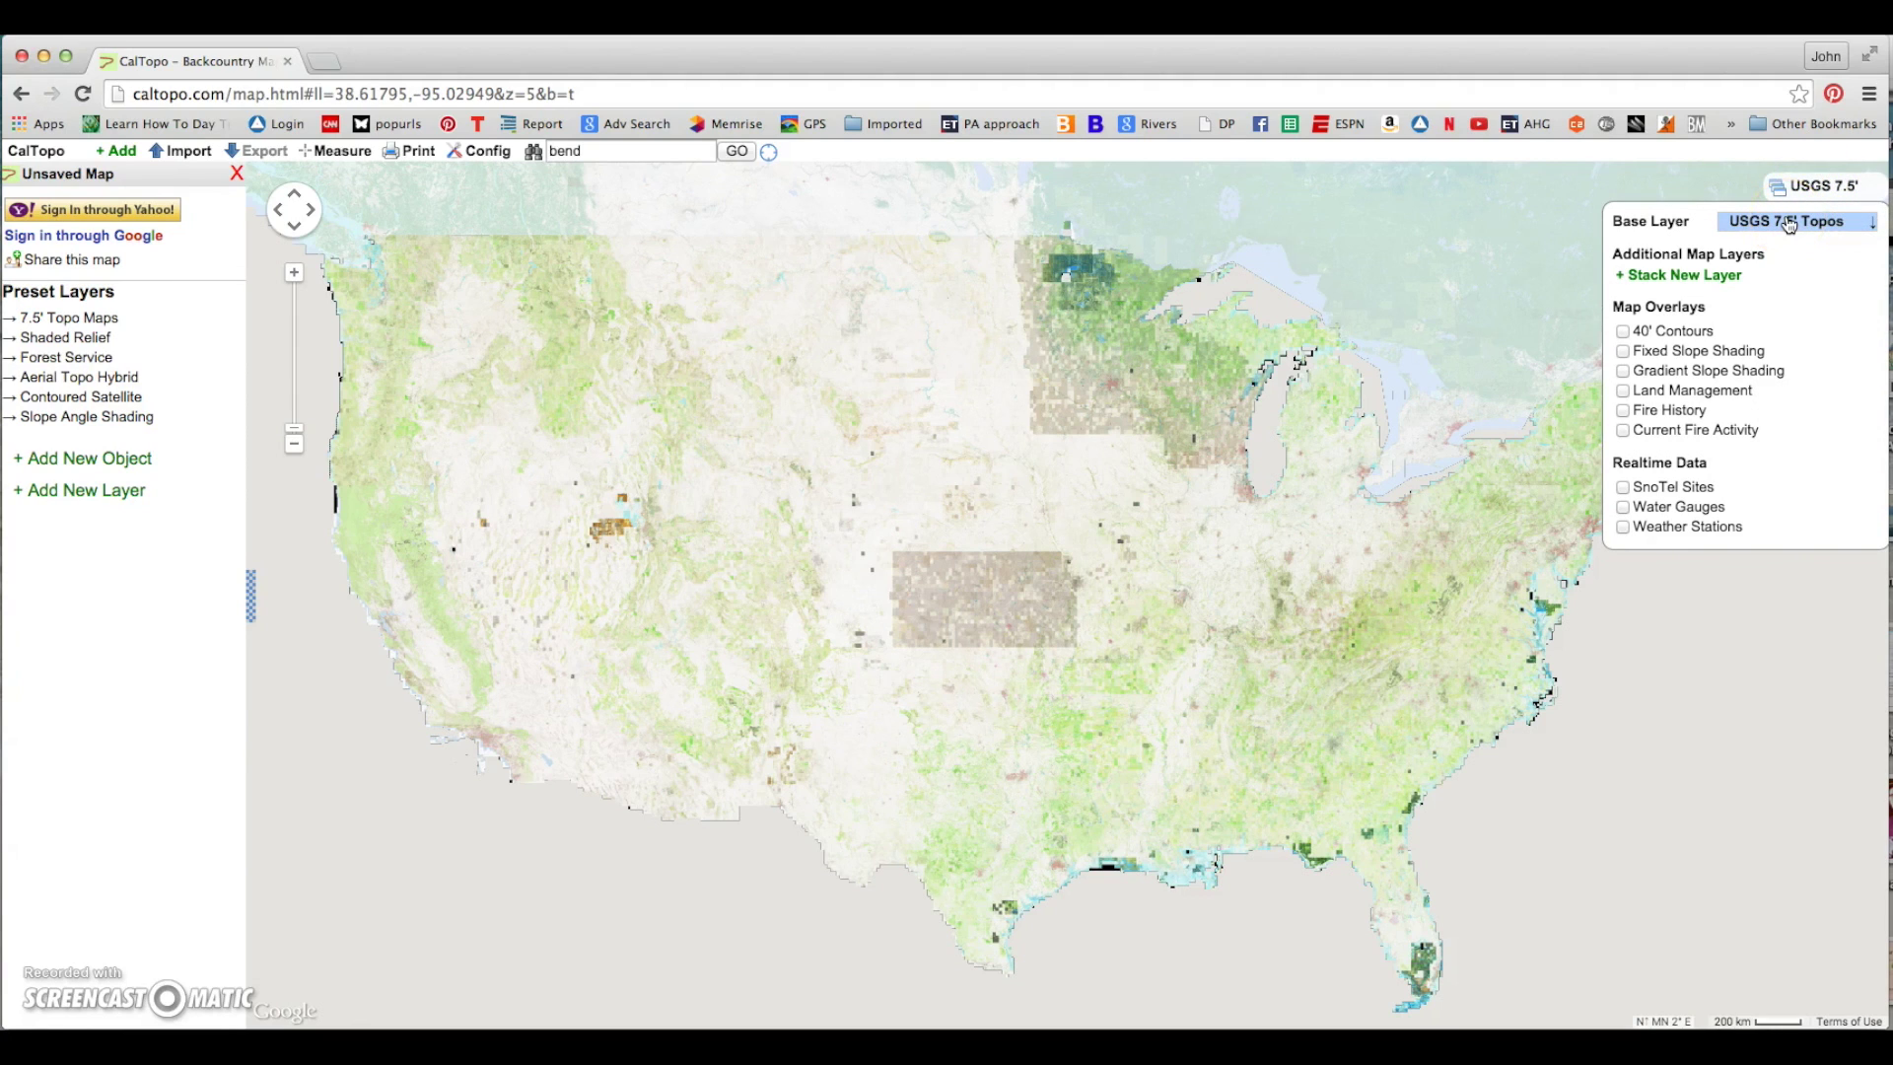
left_click(1790, 223)
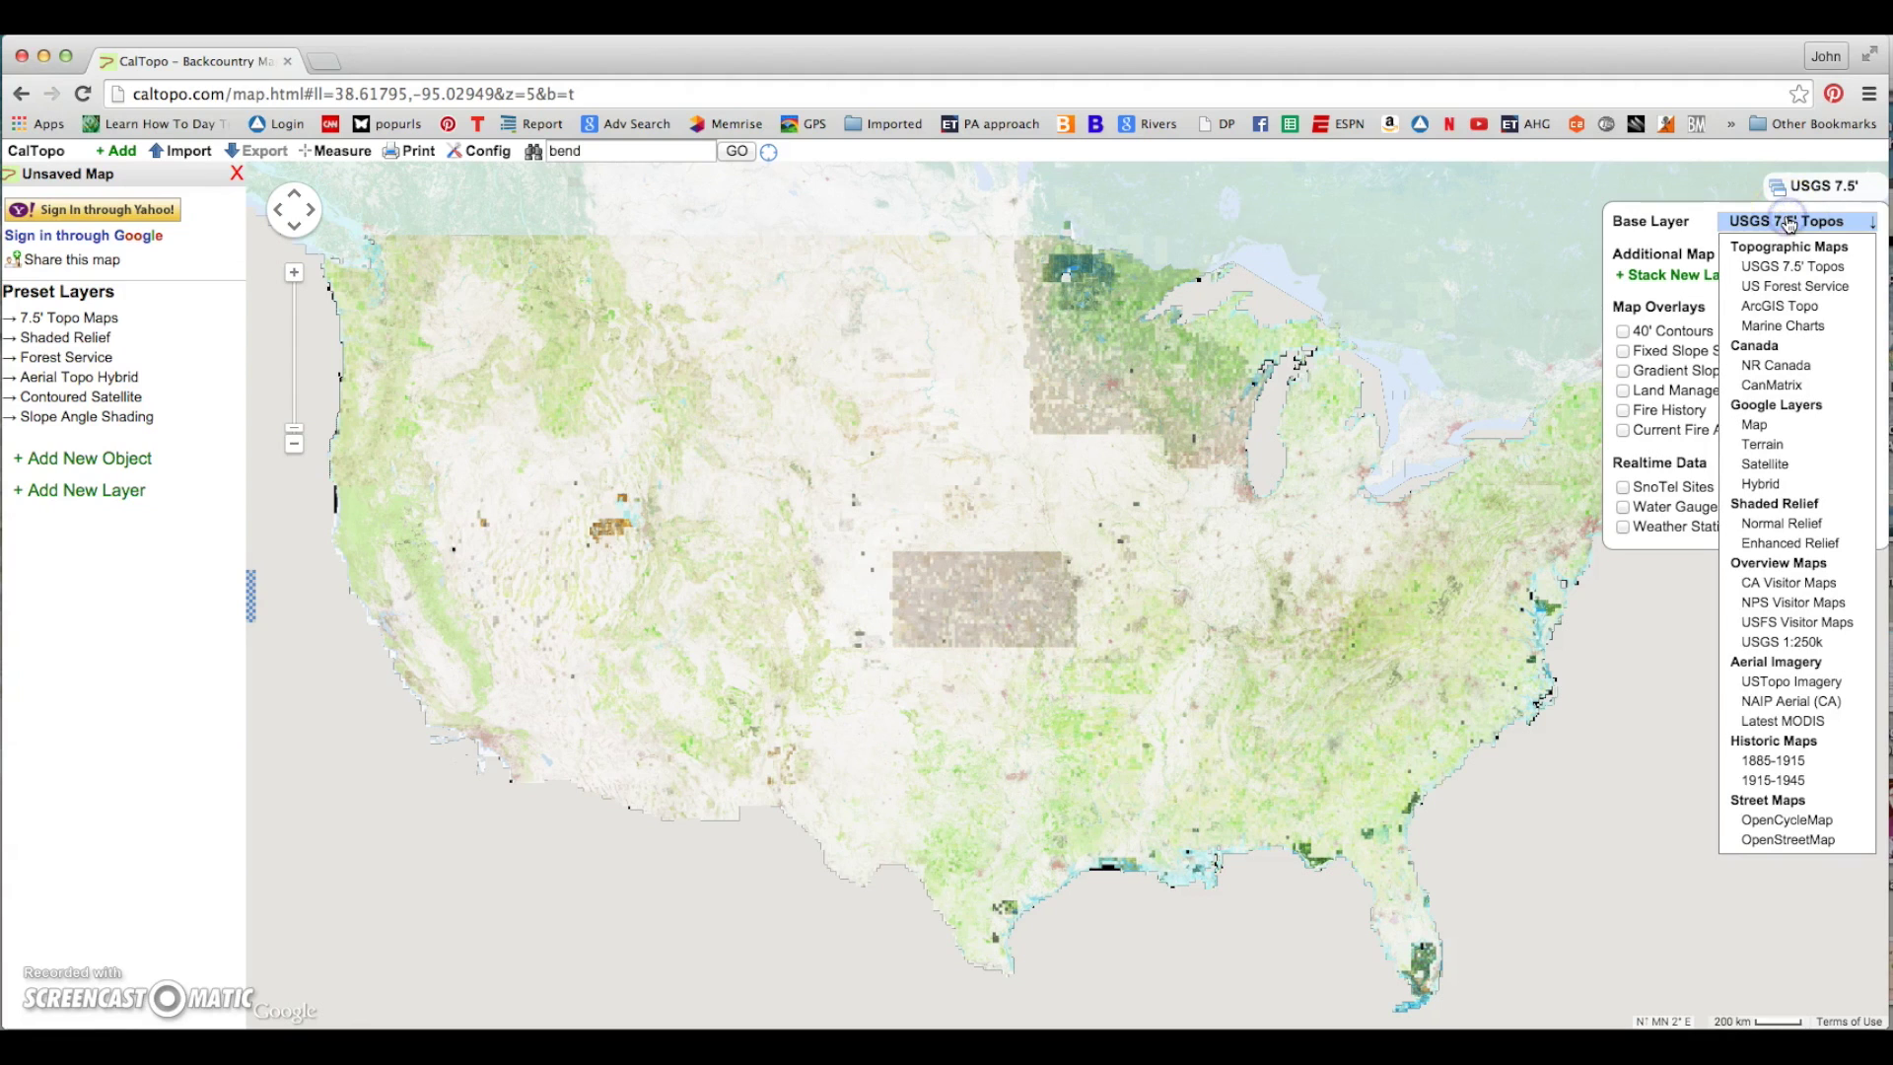
left_click(1757, 426)
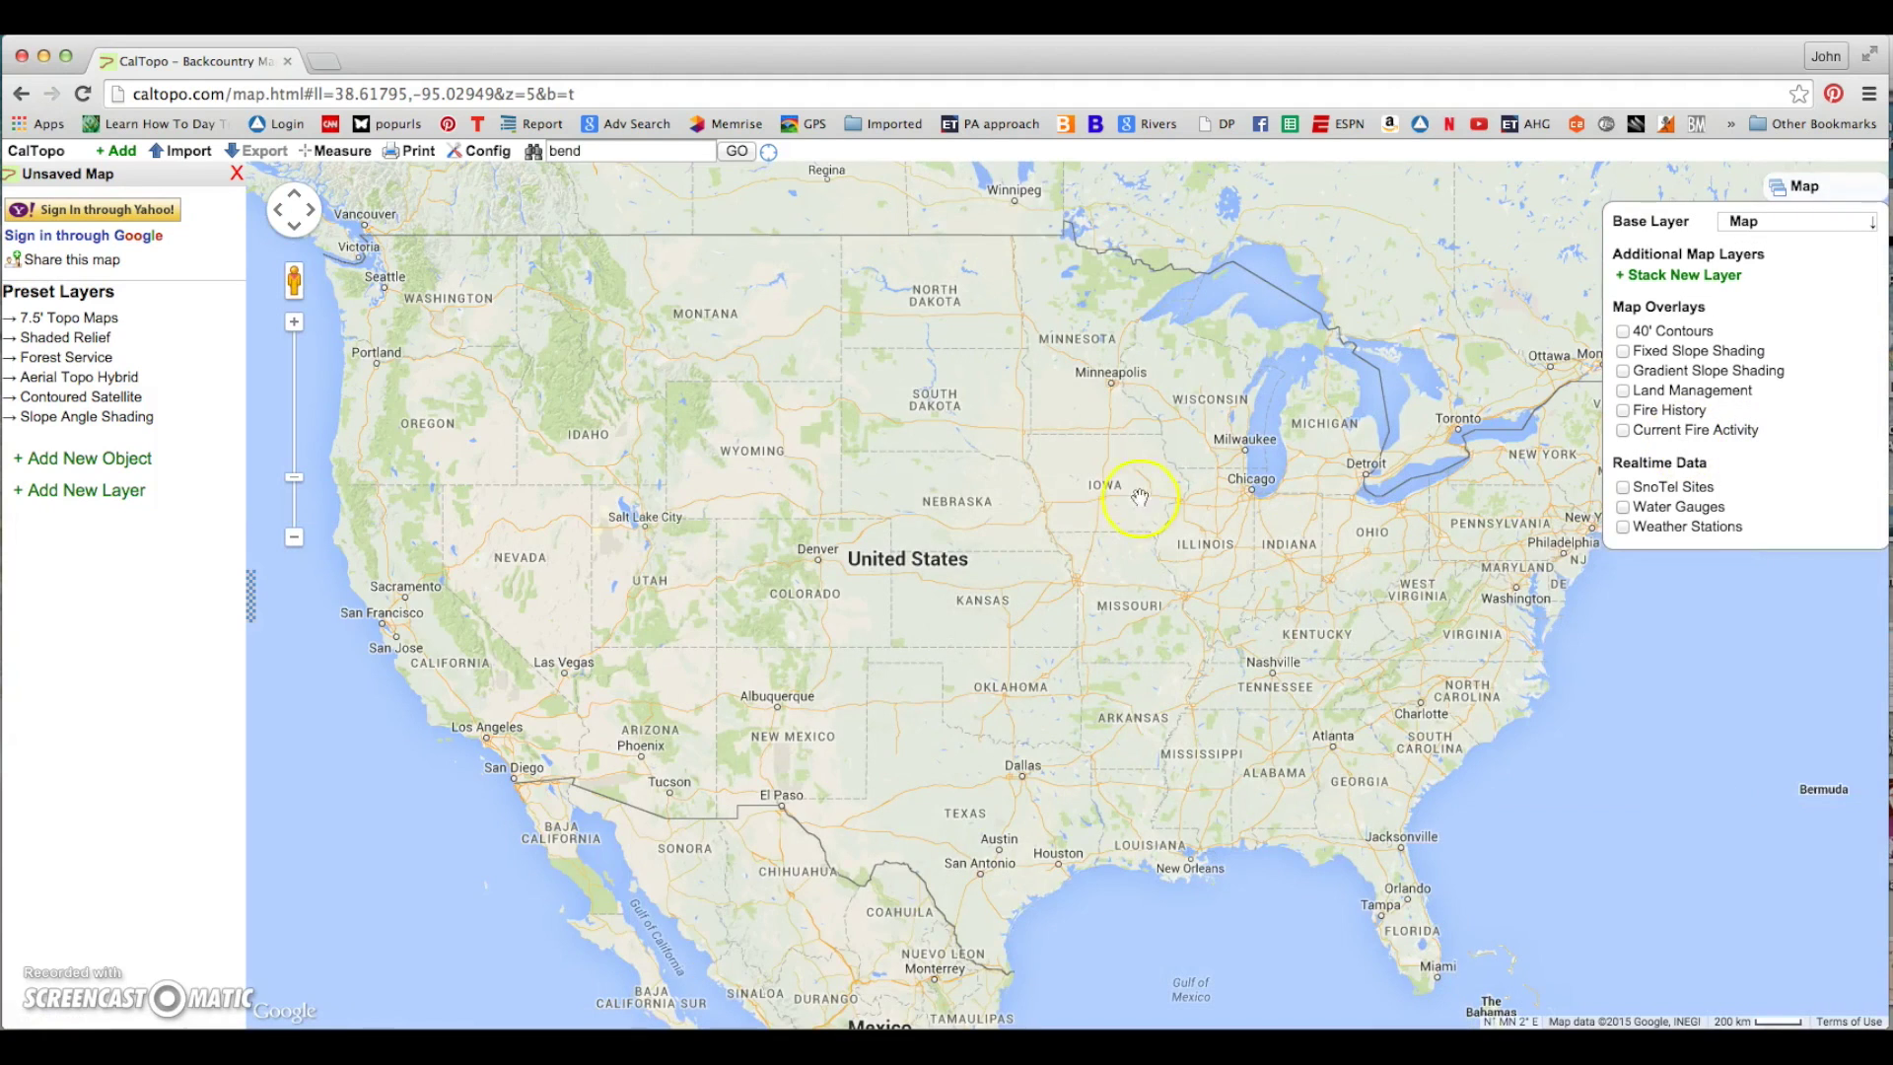
- Pan and zoom from the whole US down to South Sister and Broken Top west of Bend
left_click_drag(823, 467, 1413, 588)
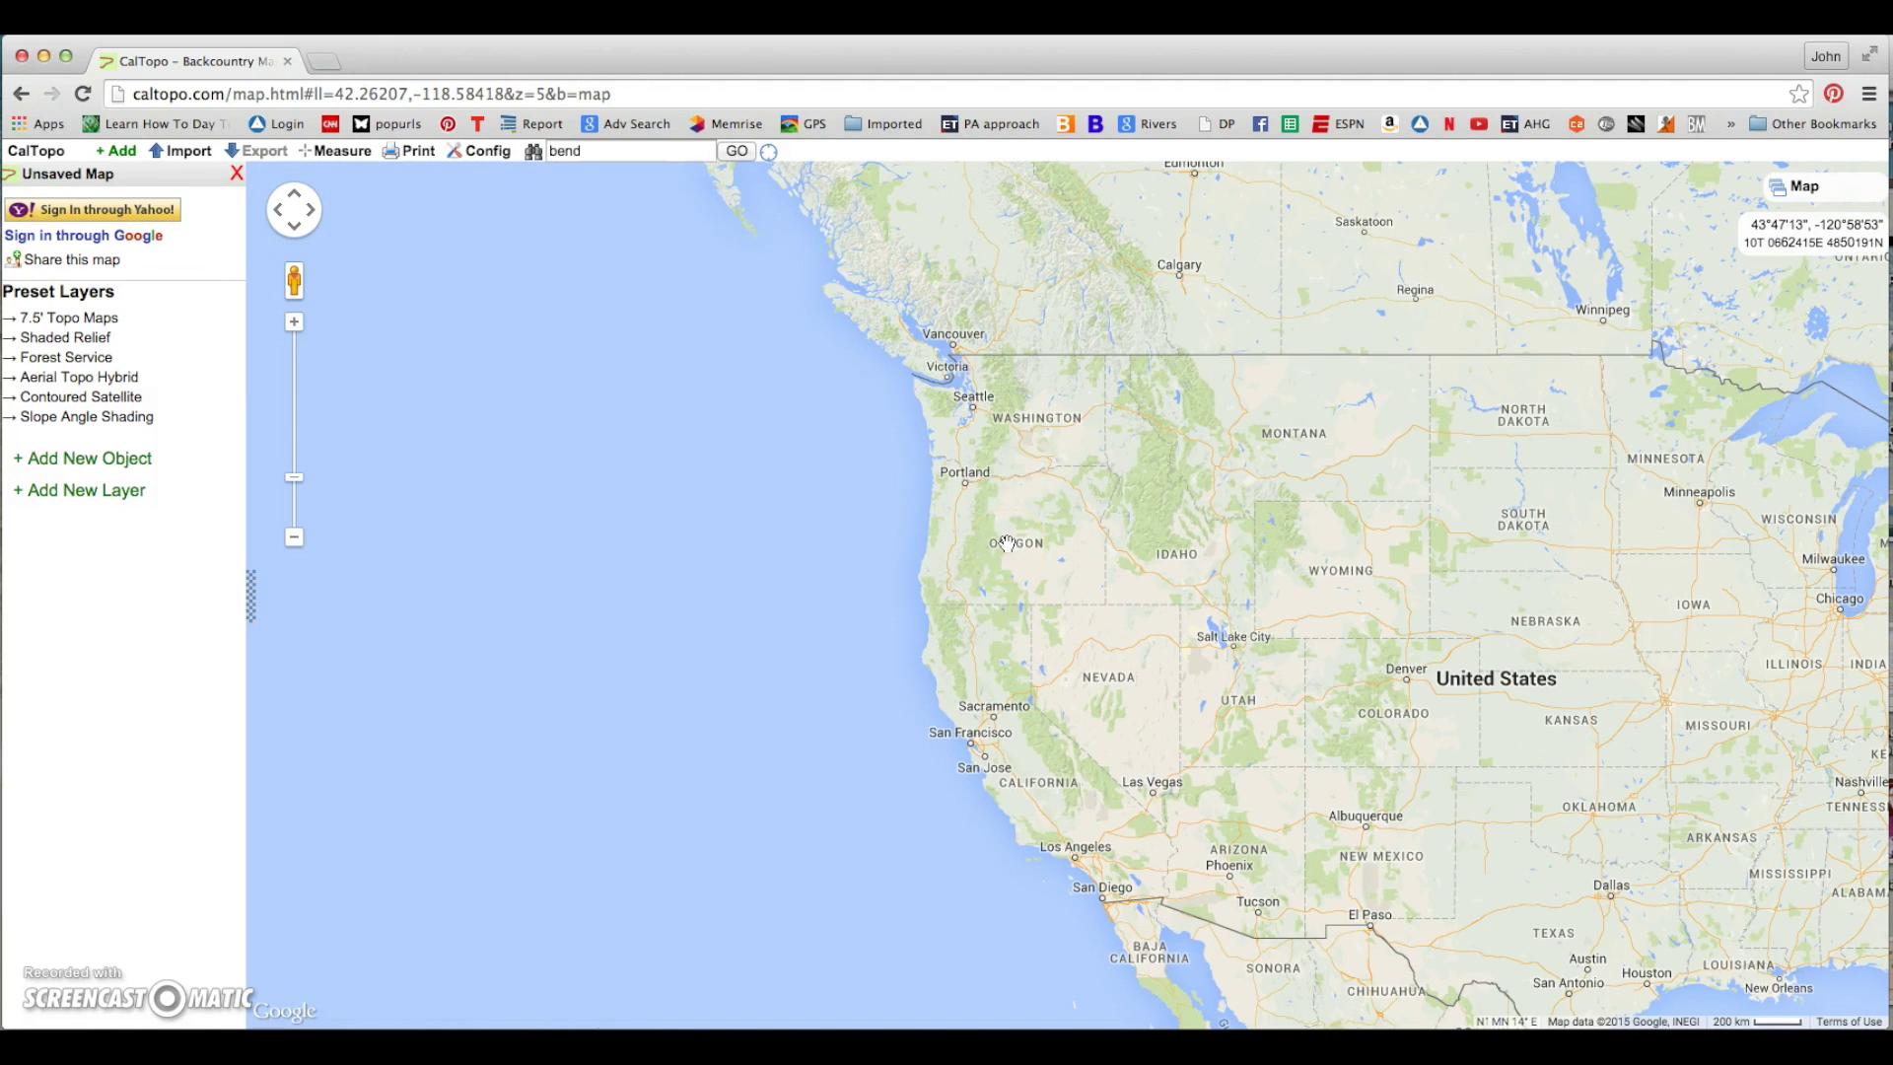
double_click(1007, 542)
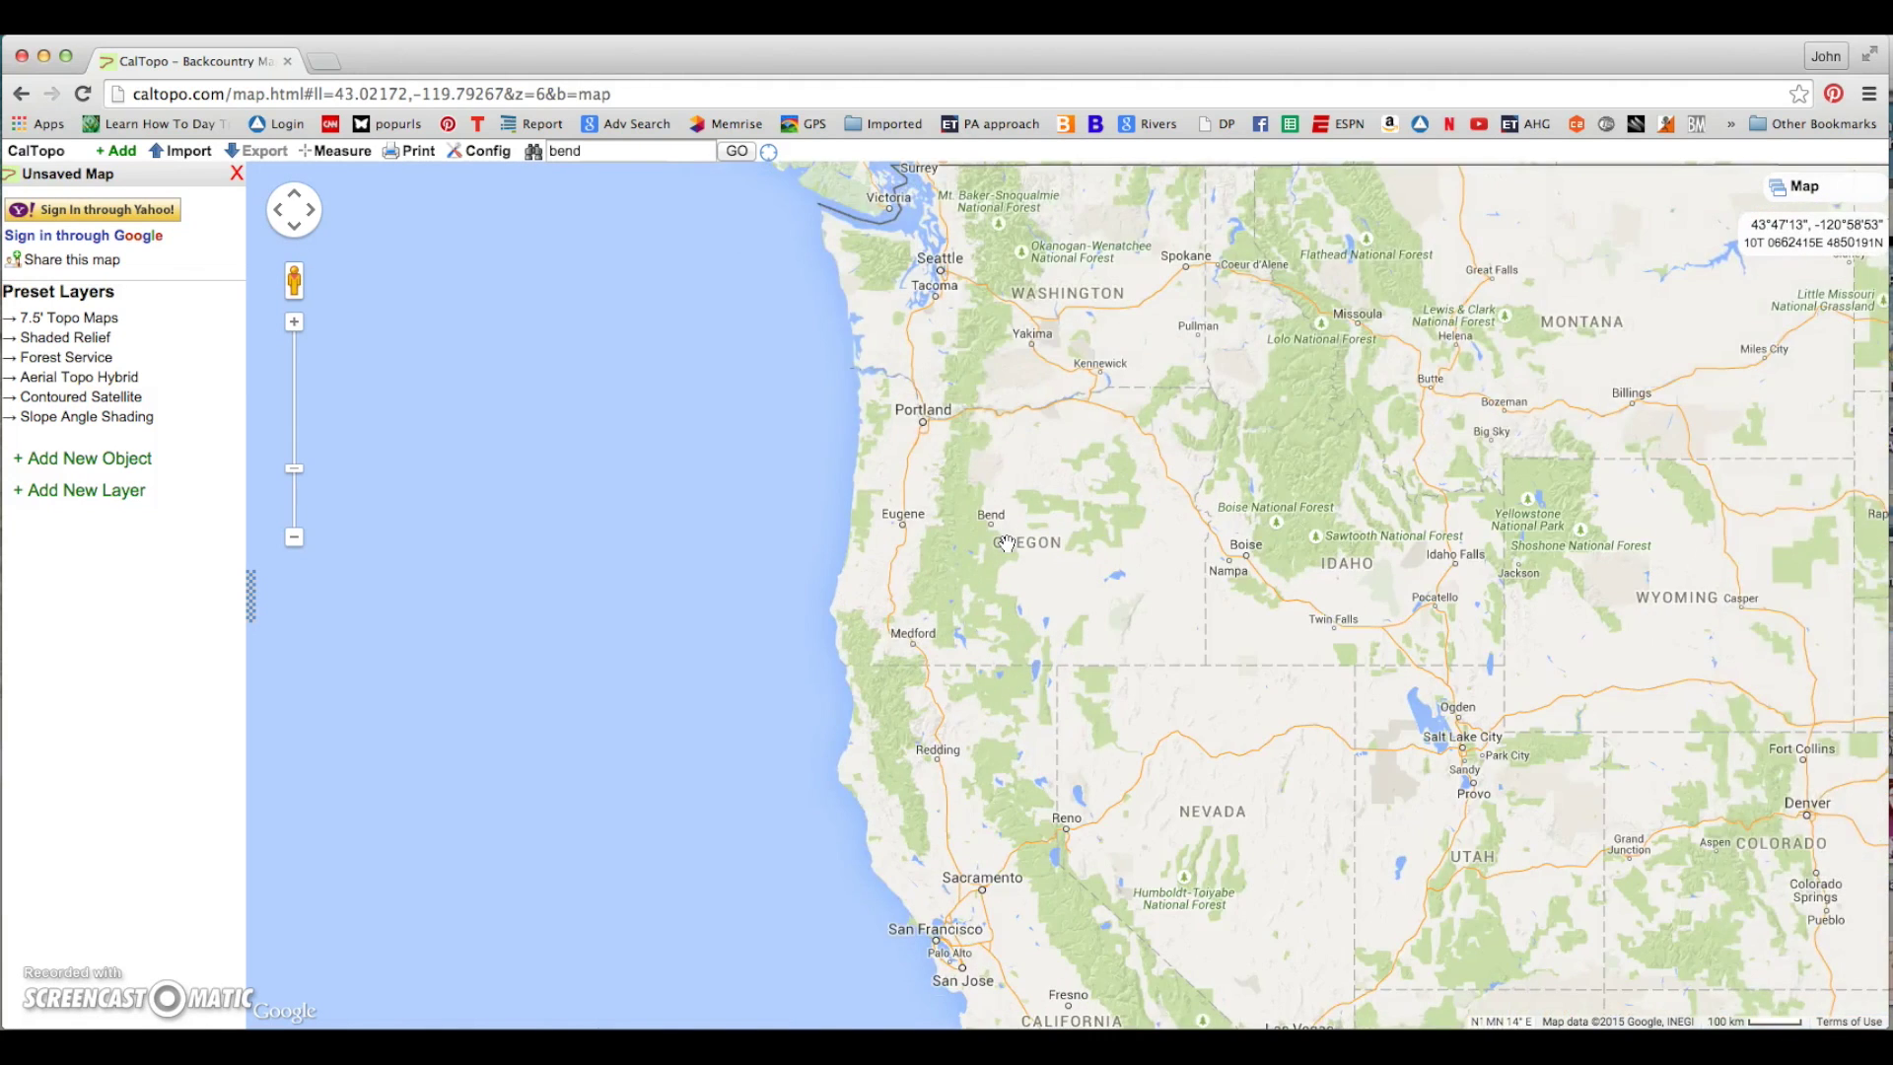
double_click(1007, 542)
left_click_drag(954, 525, 1013, 589)
double_click(1014, 587)
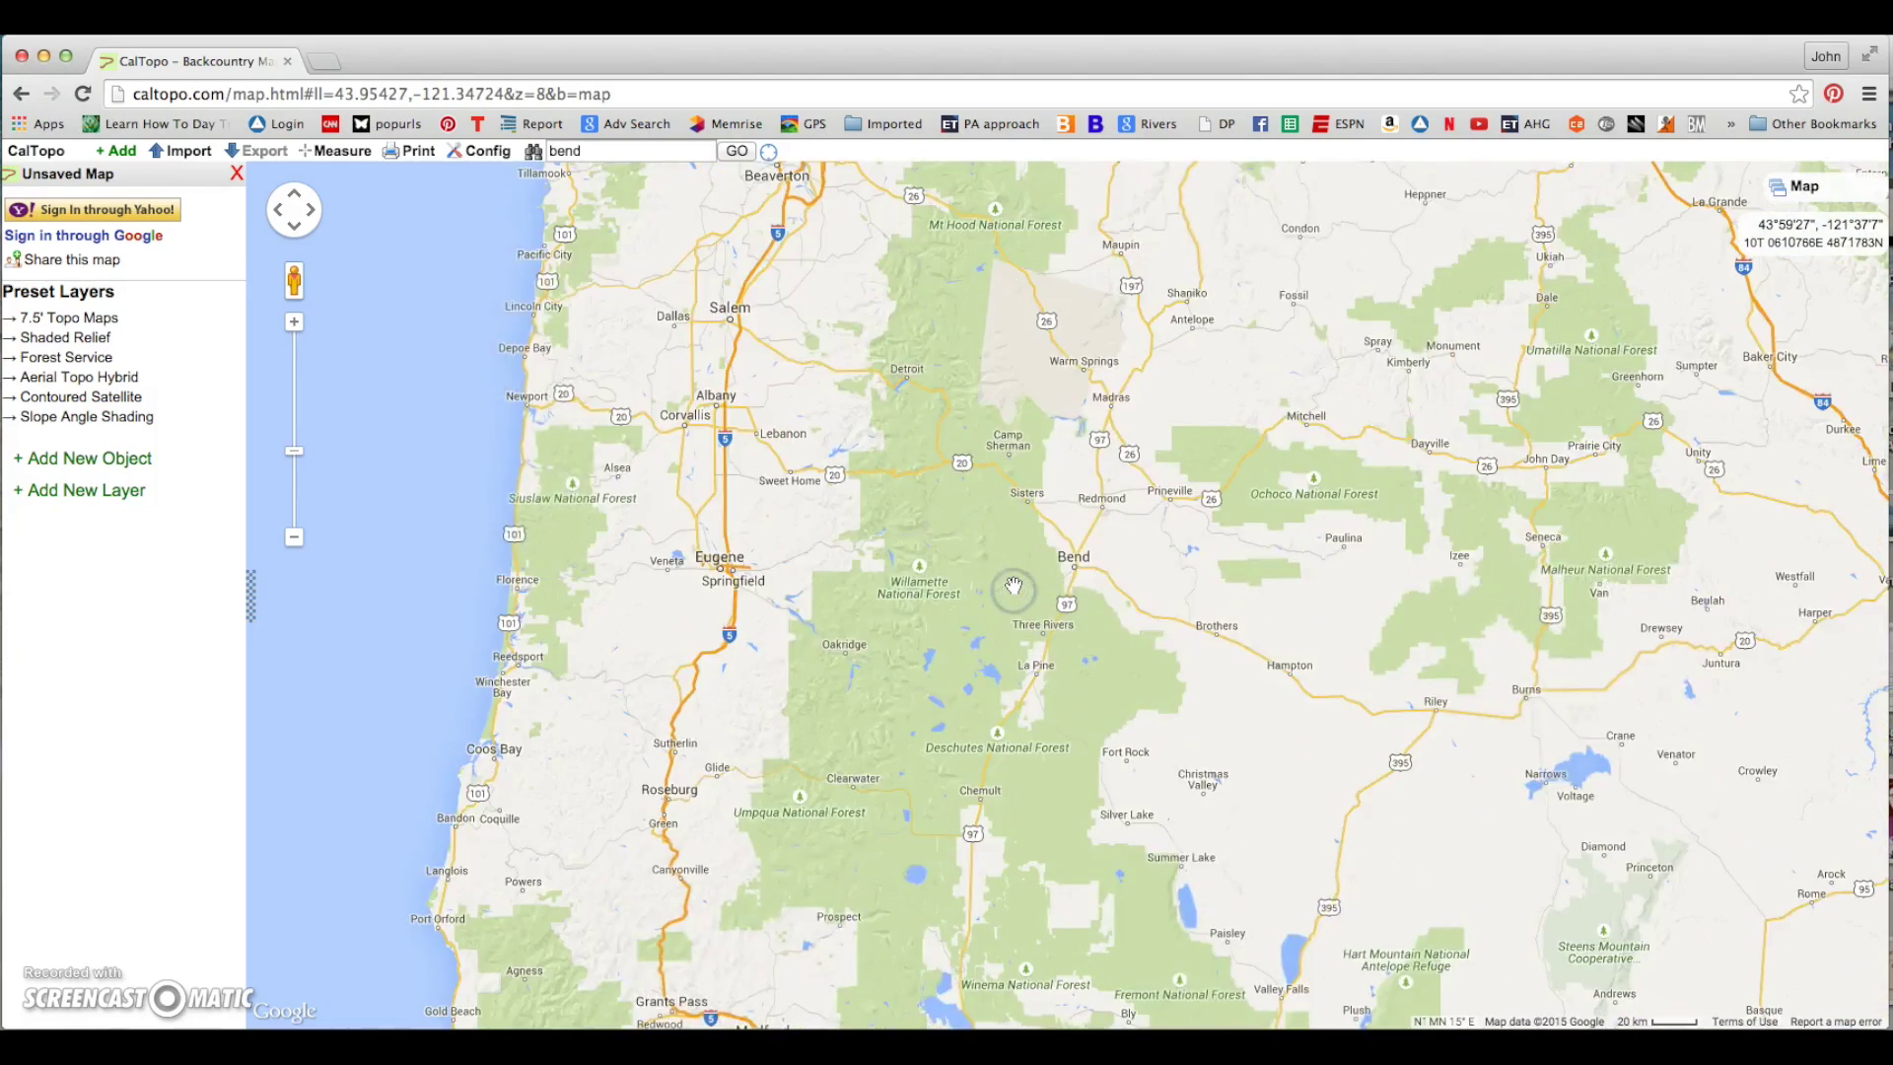
double_click(1013, 587)
double_click(1013, 586)
double_click(967, 539)
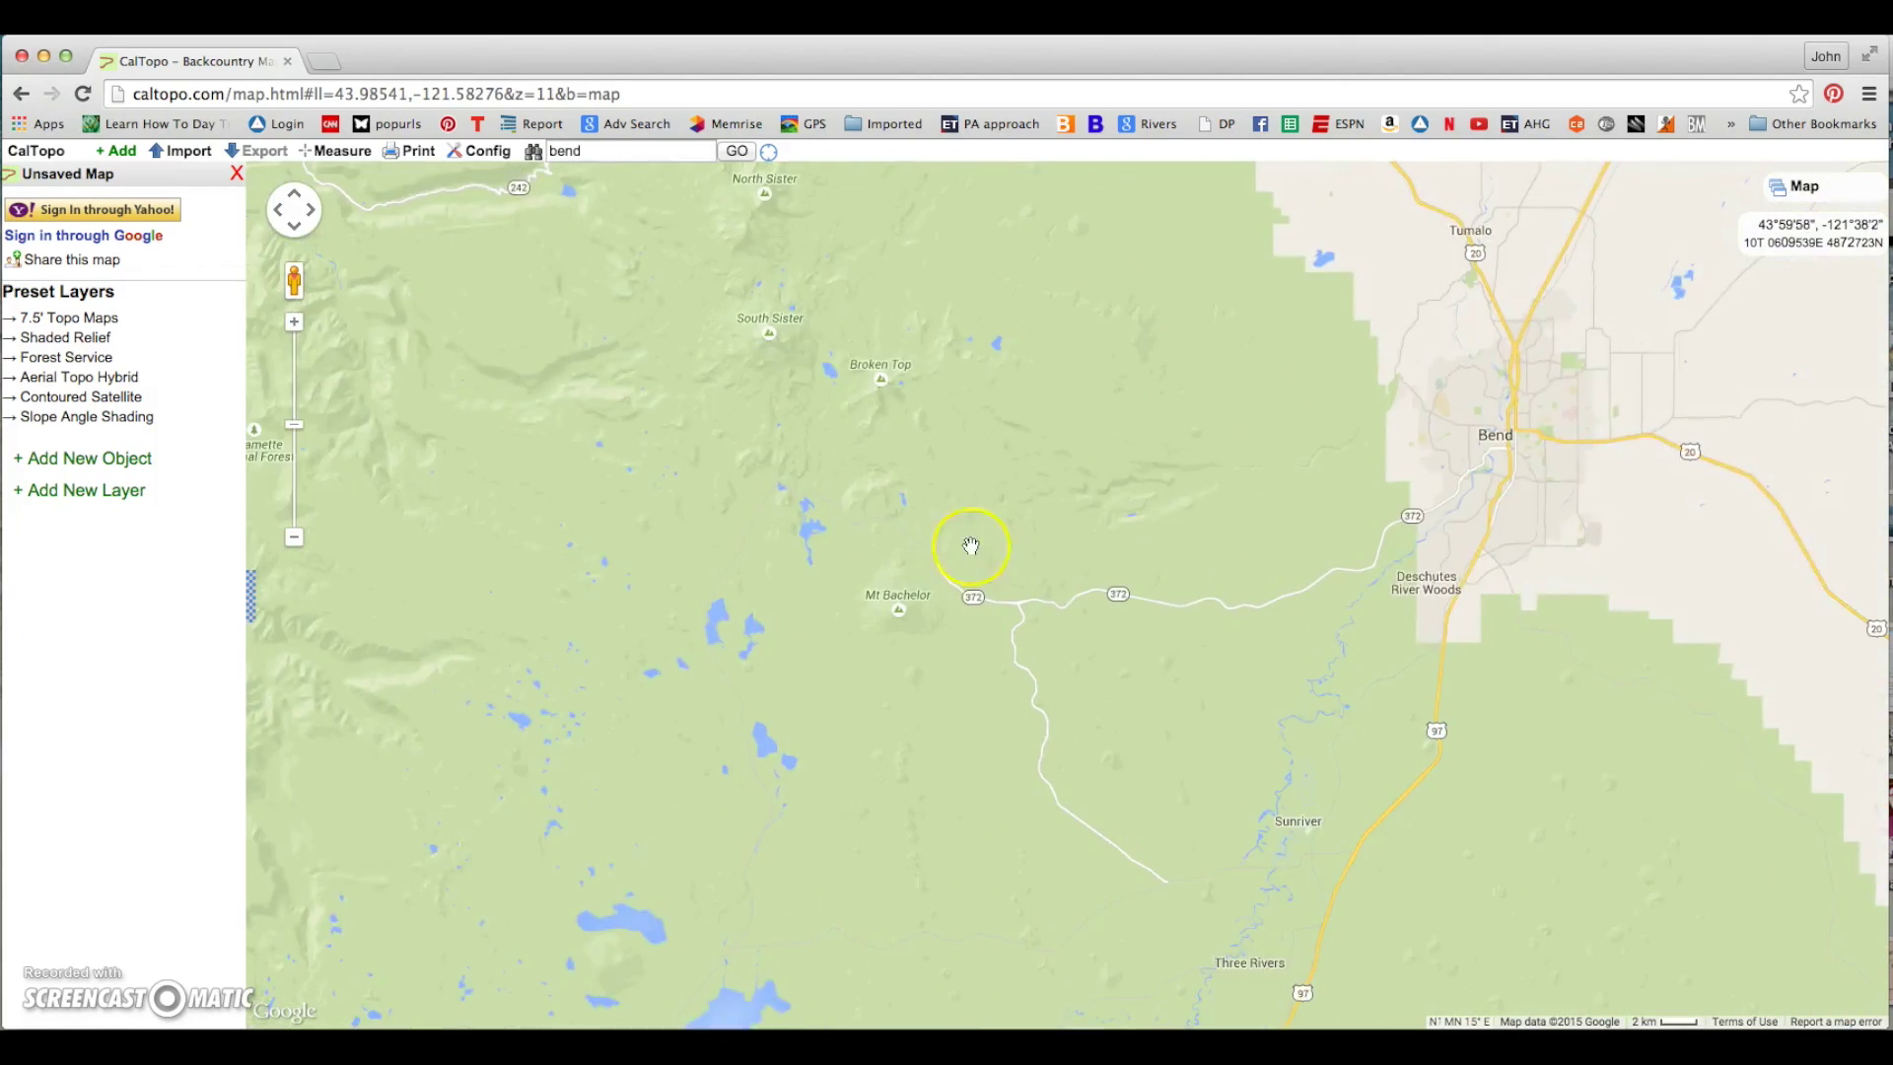
left_click_drag(1133, 654, 1174, 676)
double_click(1052, 592)
left_click_drag(1048, 577, 1152, 693)
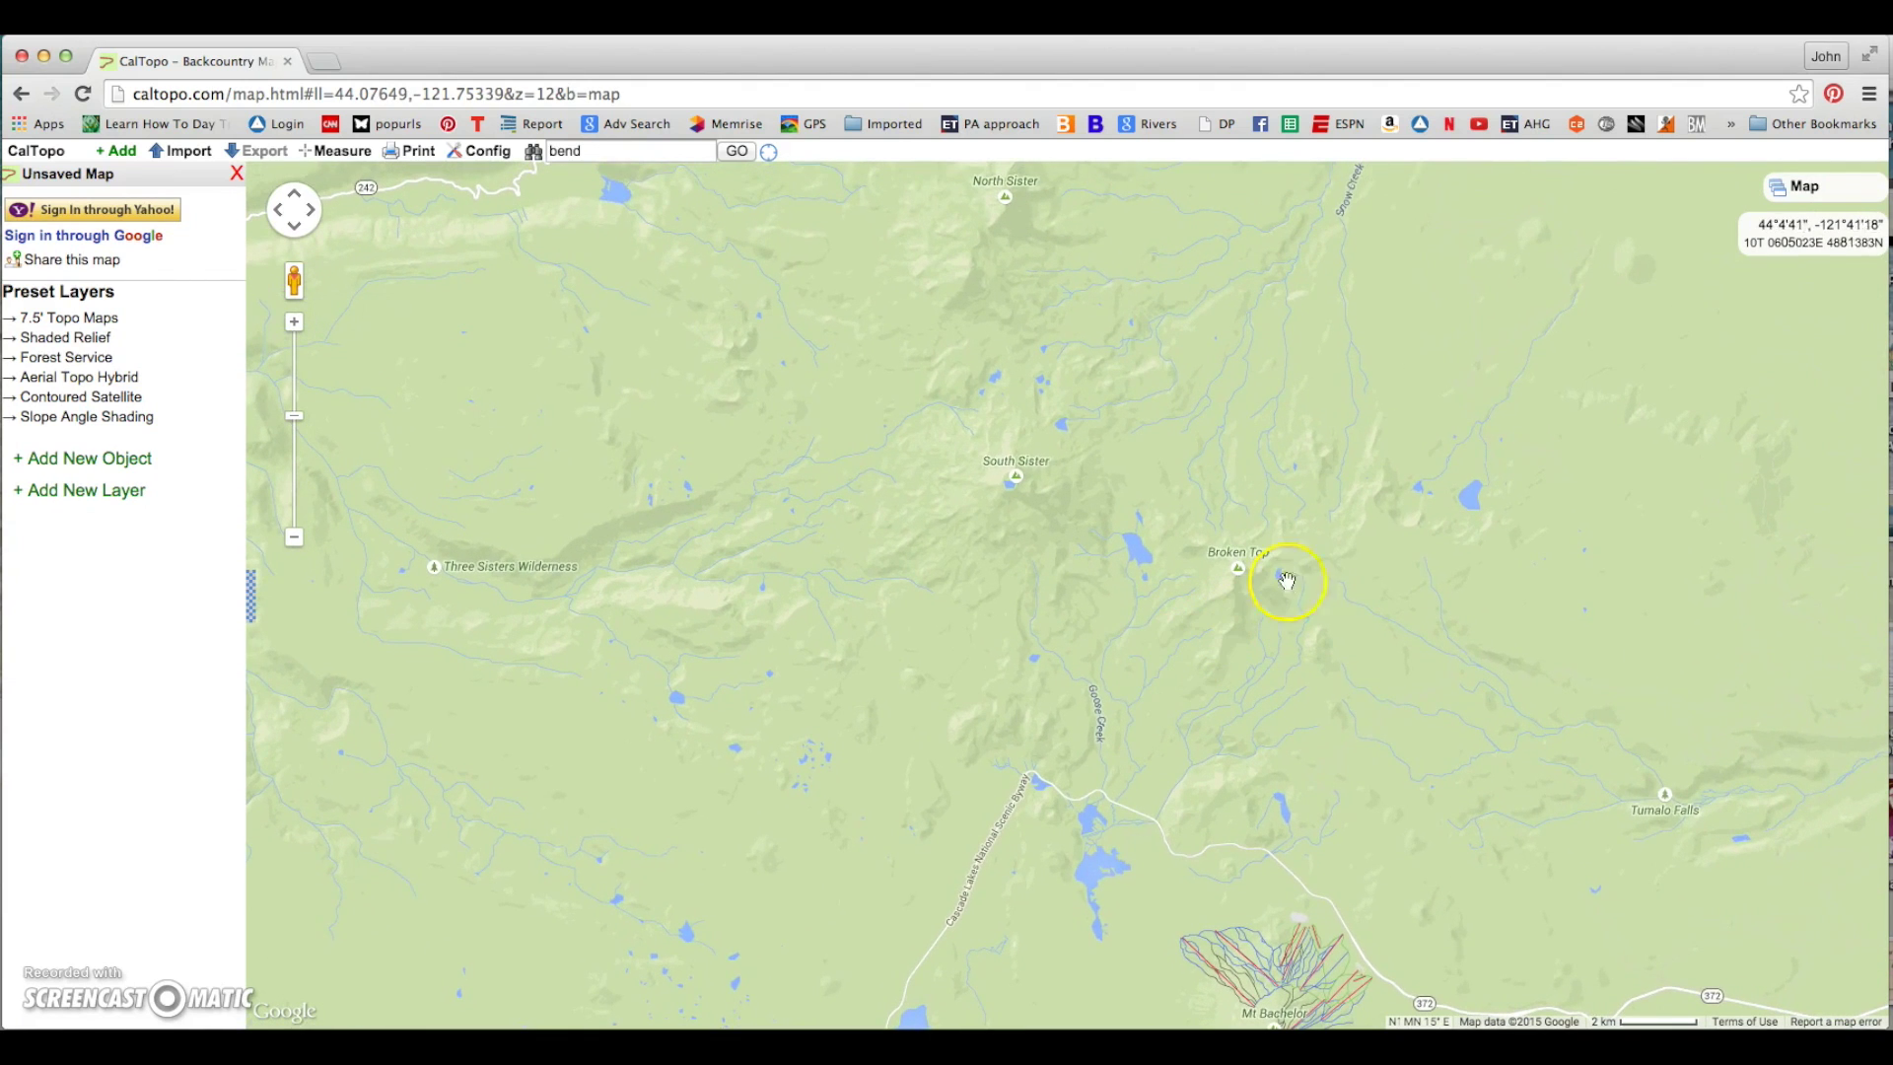
- Return the base layer to USGS 7.5' Topos and zoom in one level on South Sister
left_click(1800, 195)
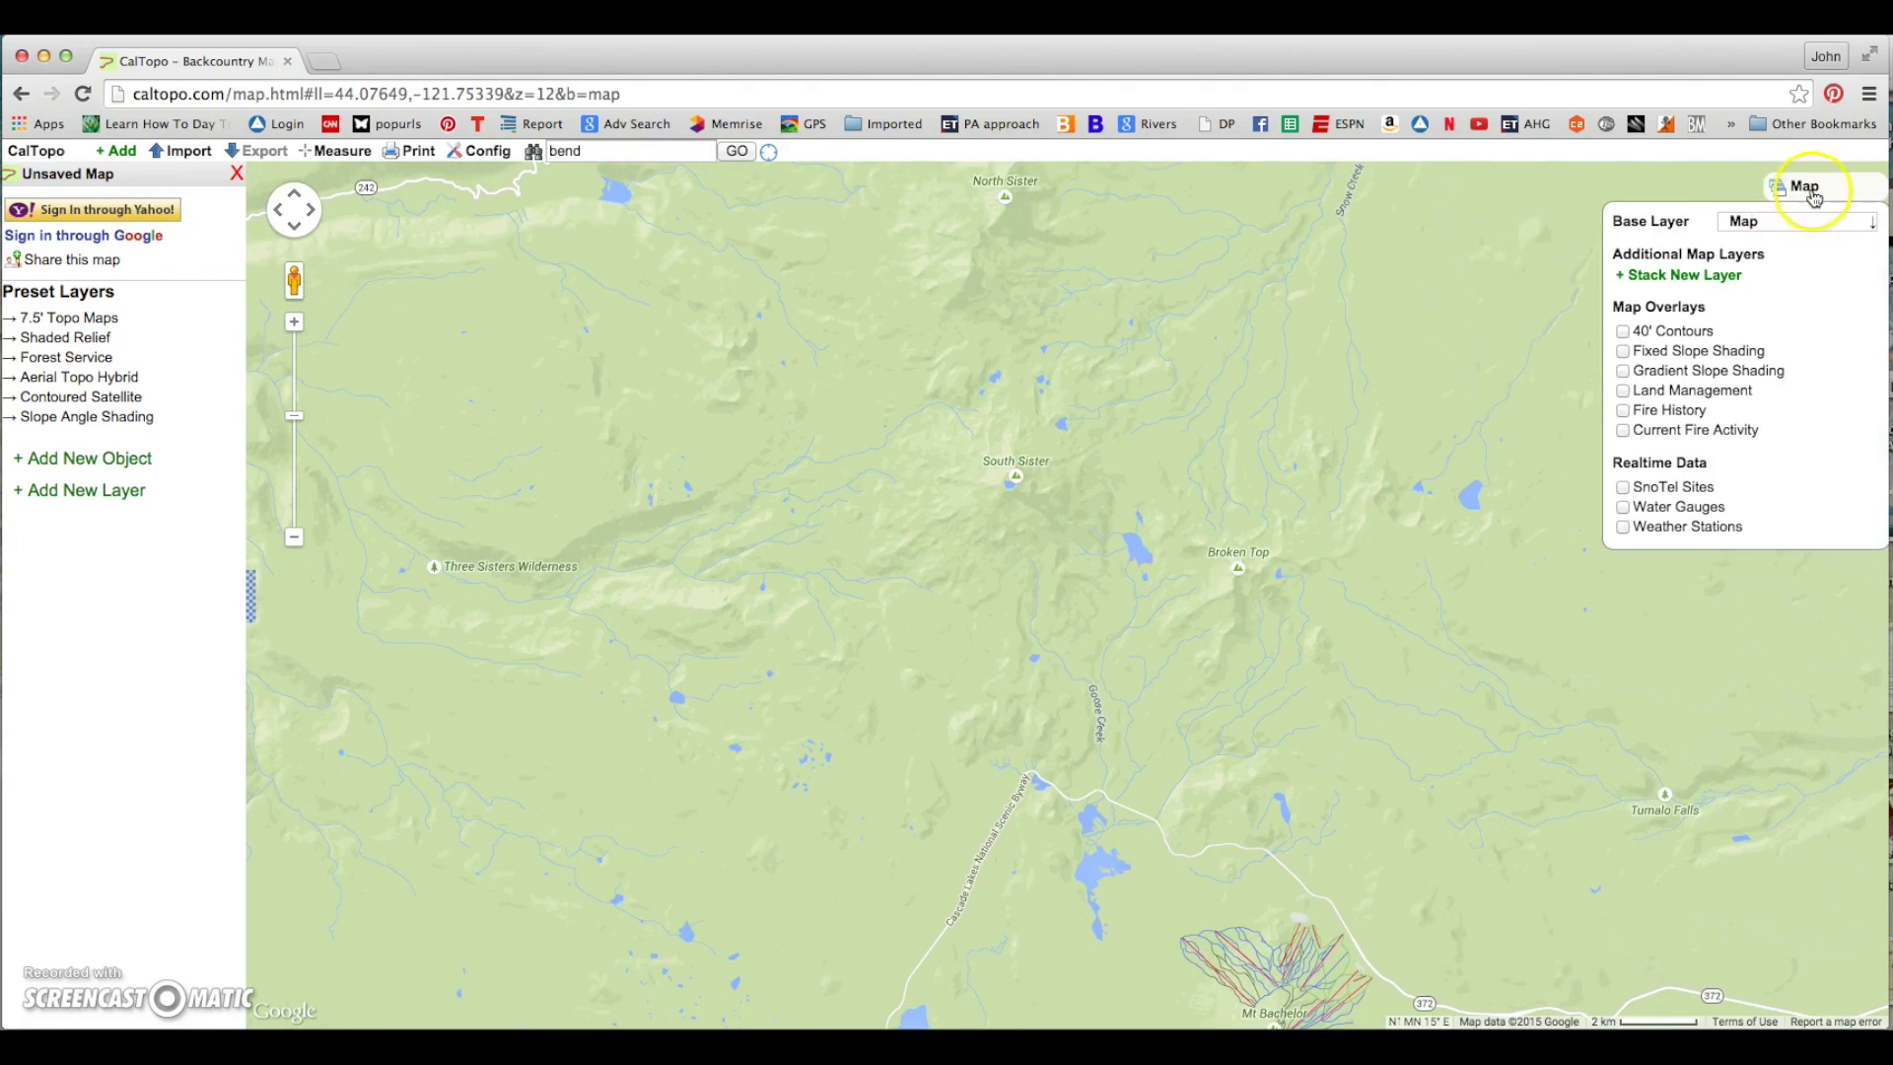
left_click(1790, 221)
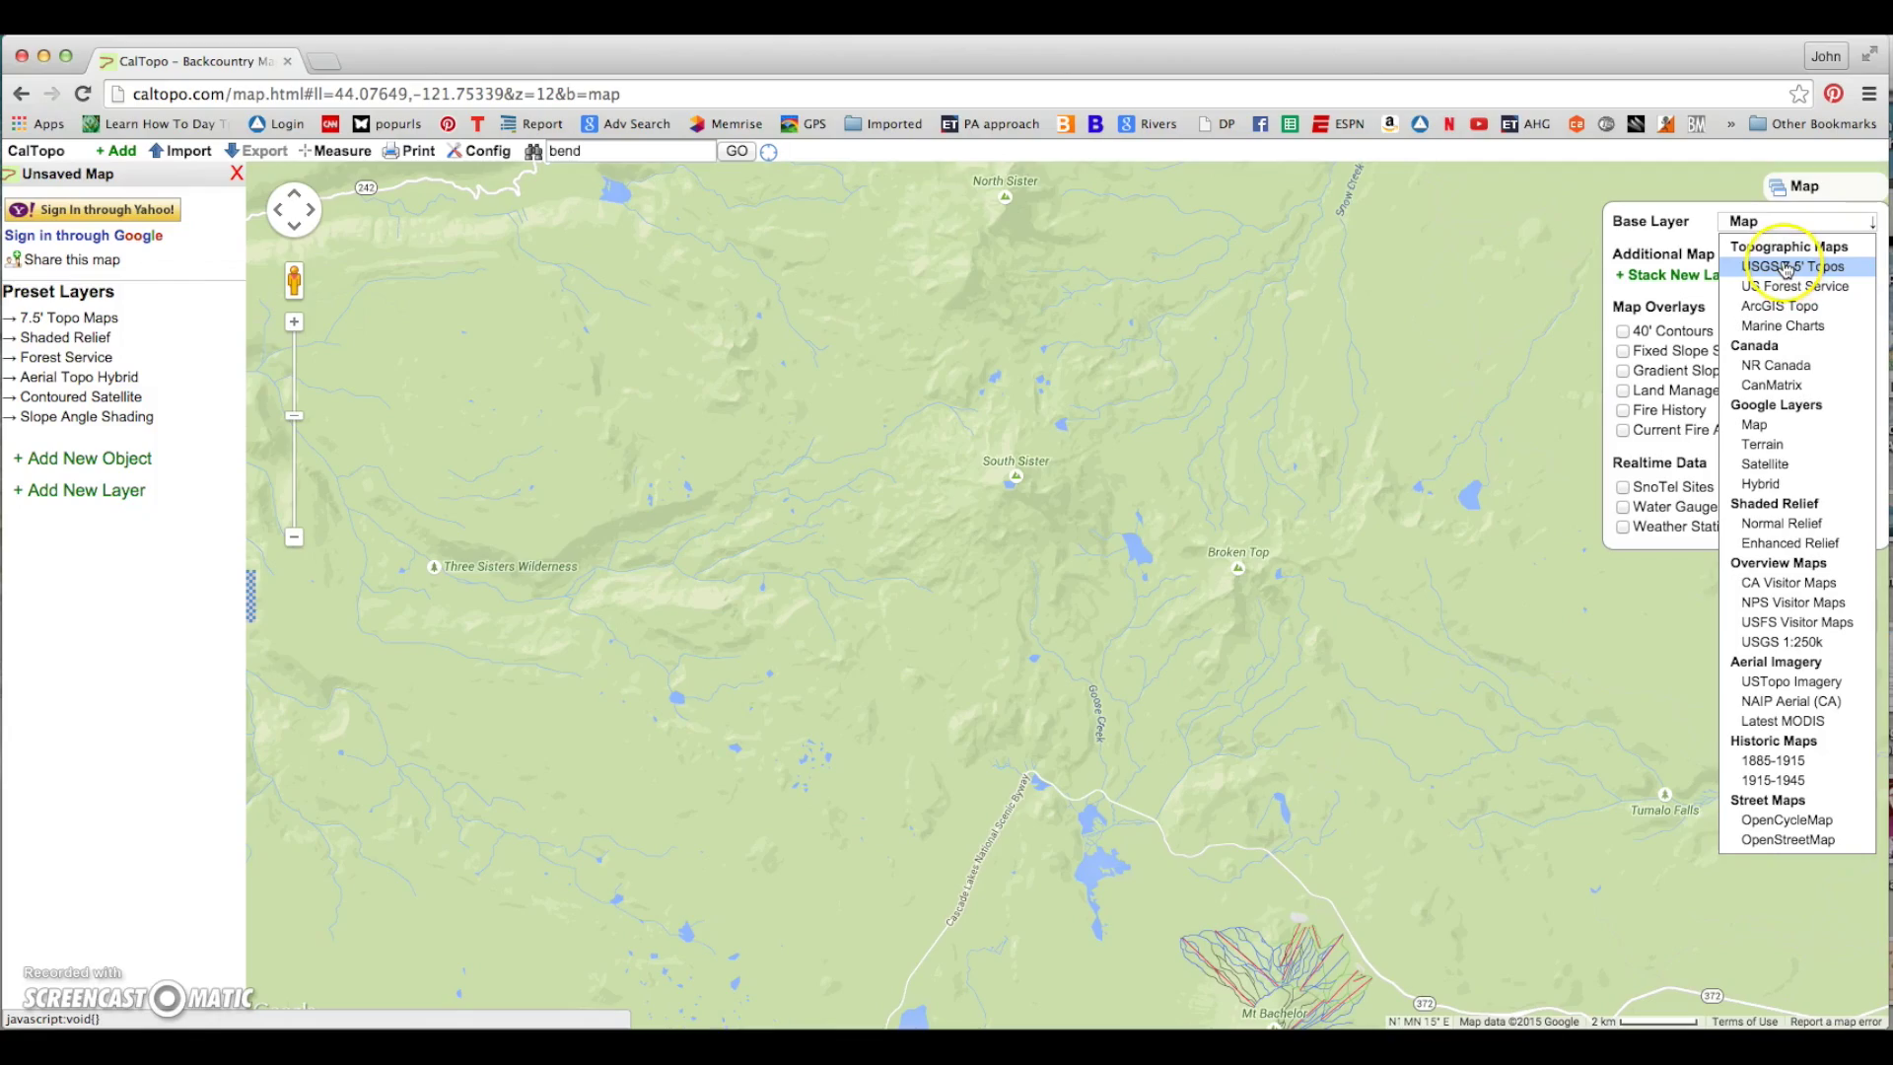
left_click(1787, 269)
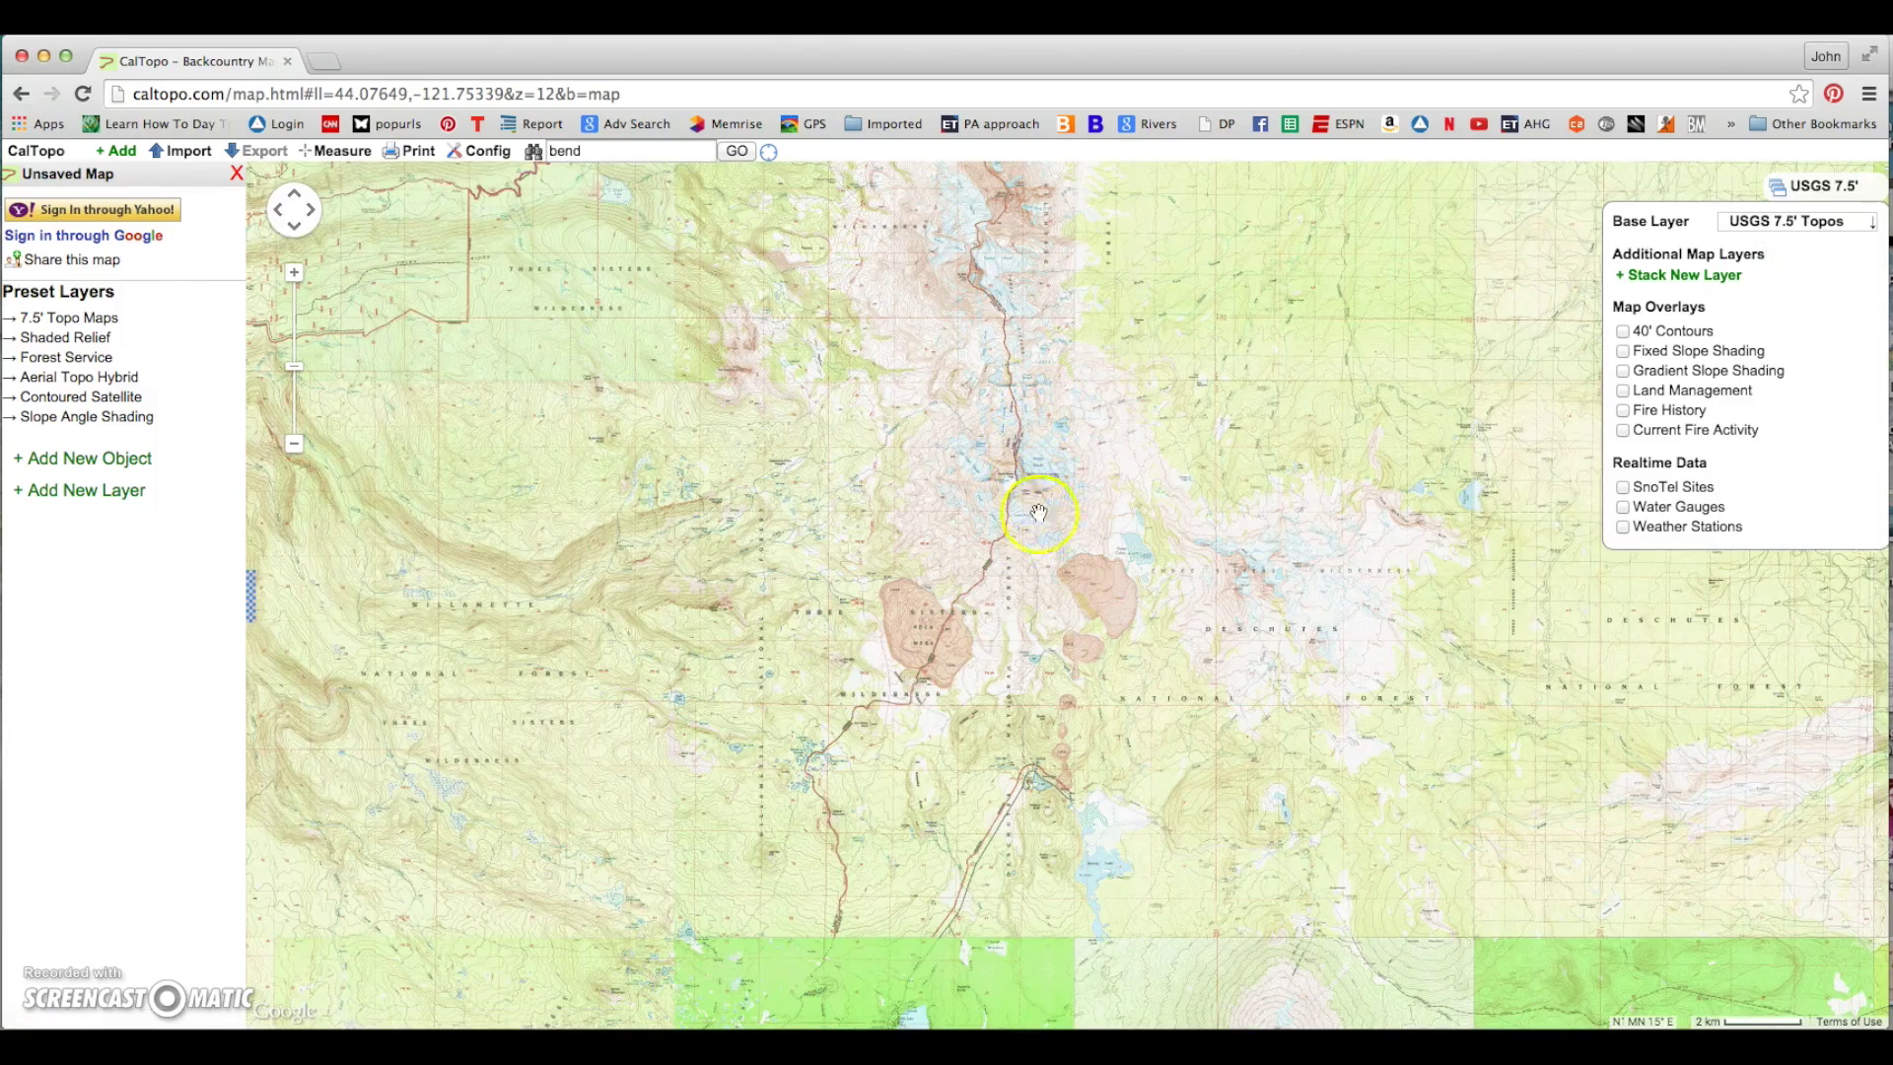
left_click(294, 272)
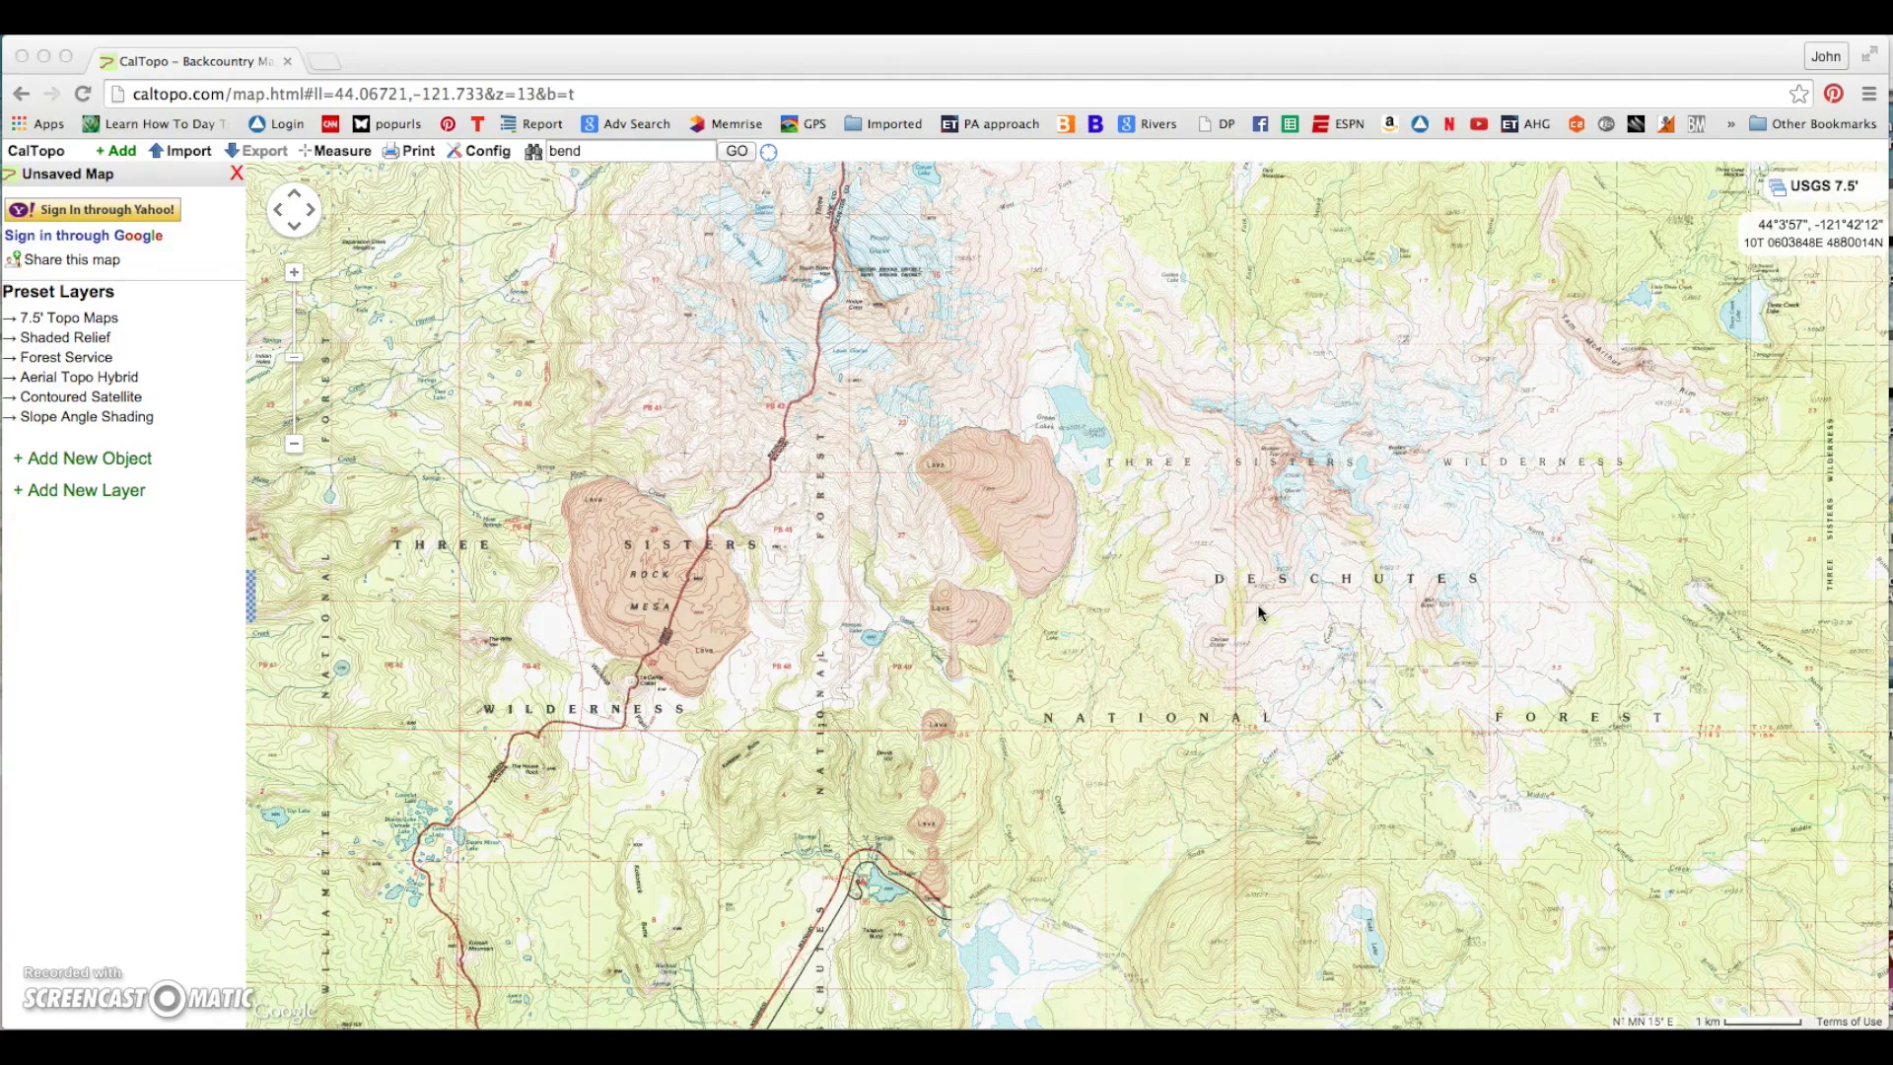
- Zoom in close on Broken Top so Crook Glacier and Bend Glacier are labelled
left_click(1286, 577)
left_click(998, 567)
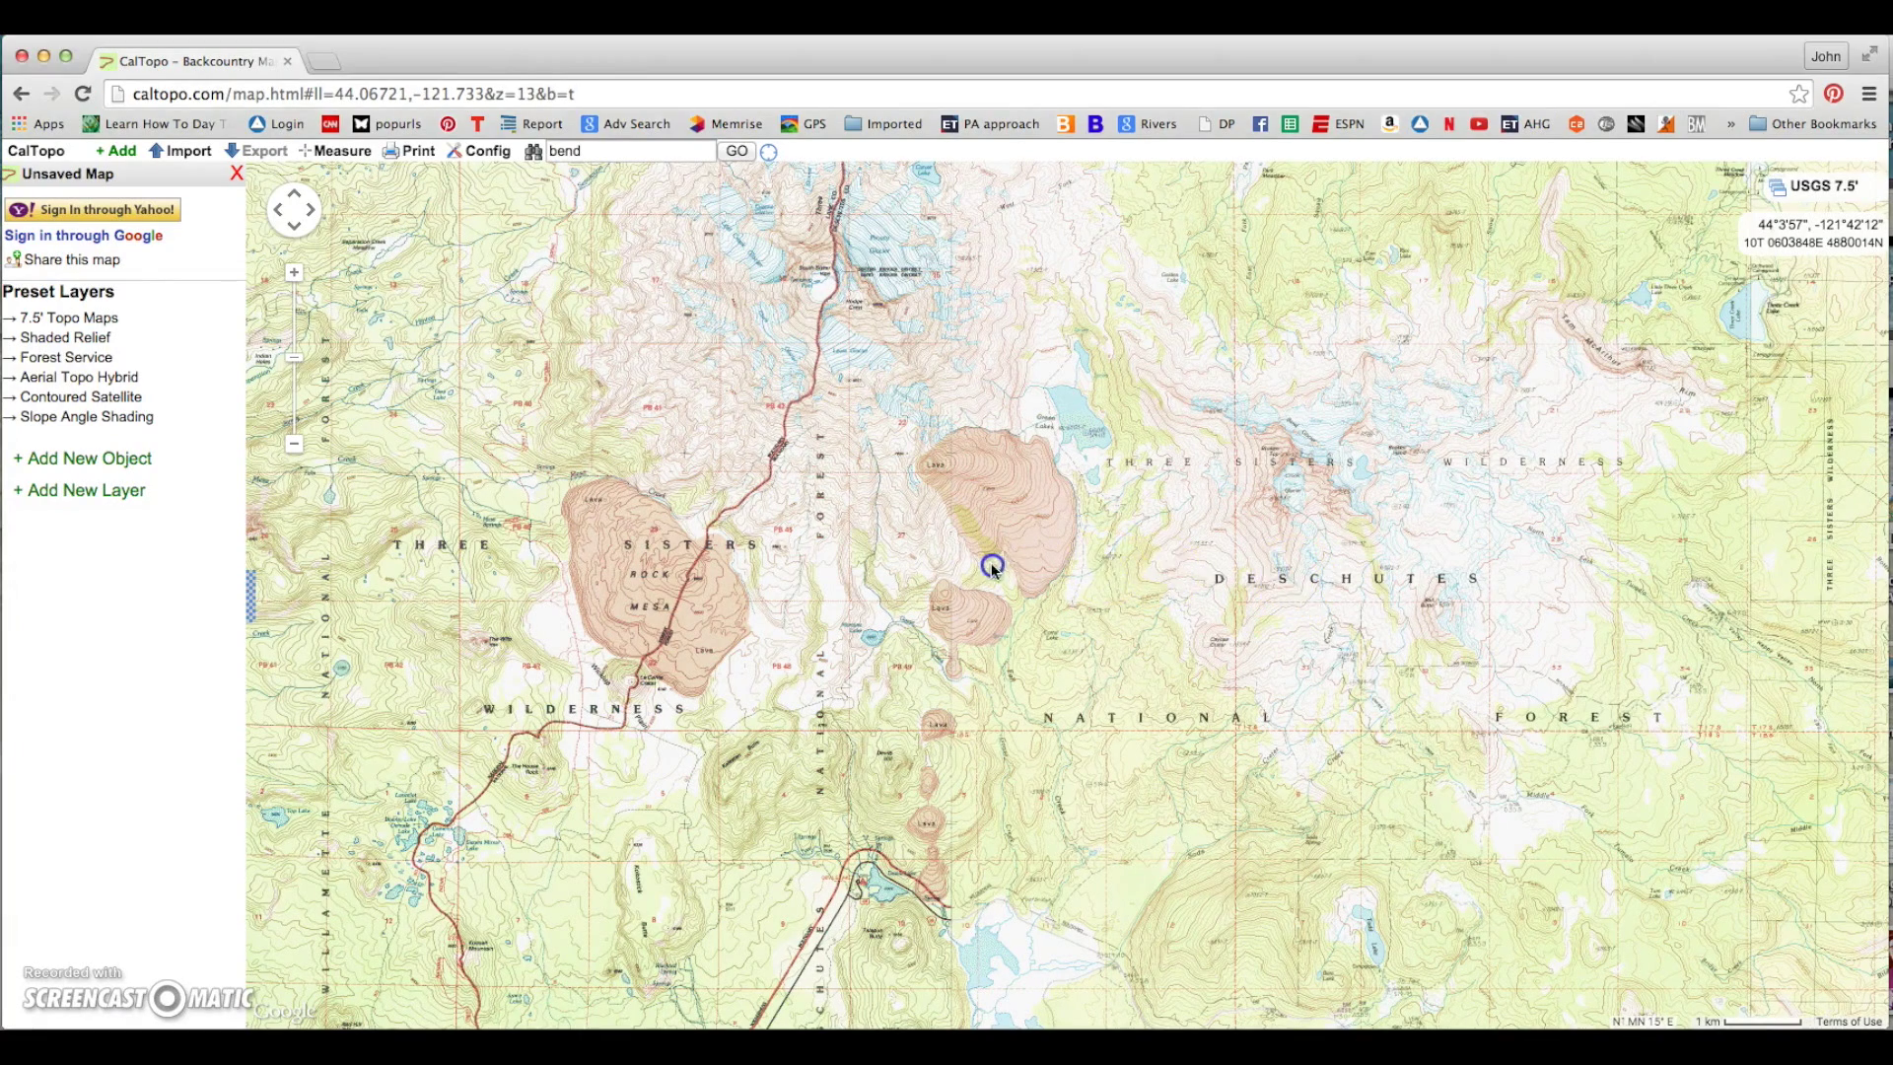
left_click_drag(1174, 549, 824, 578)
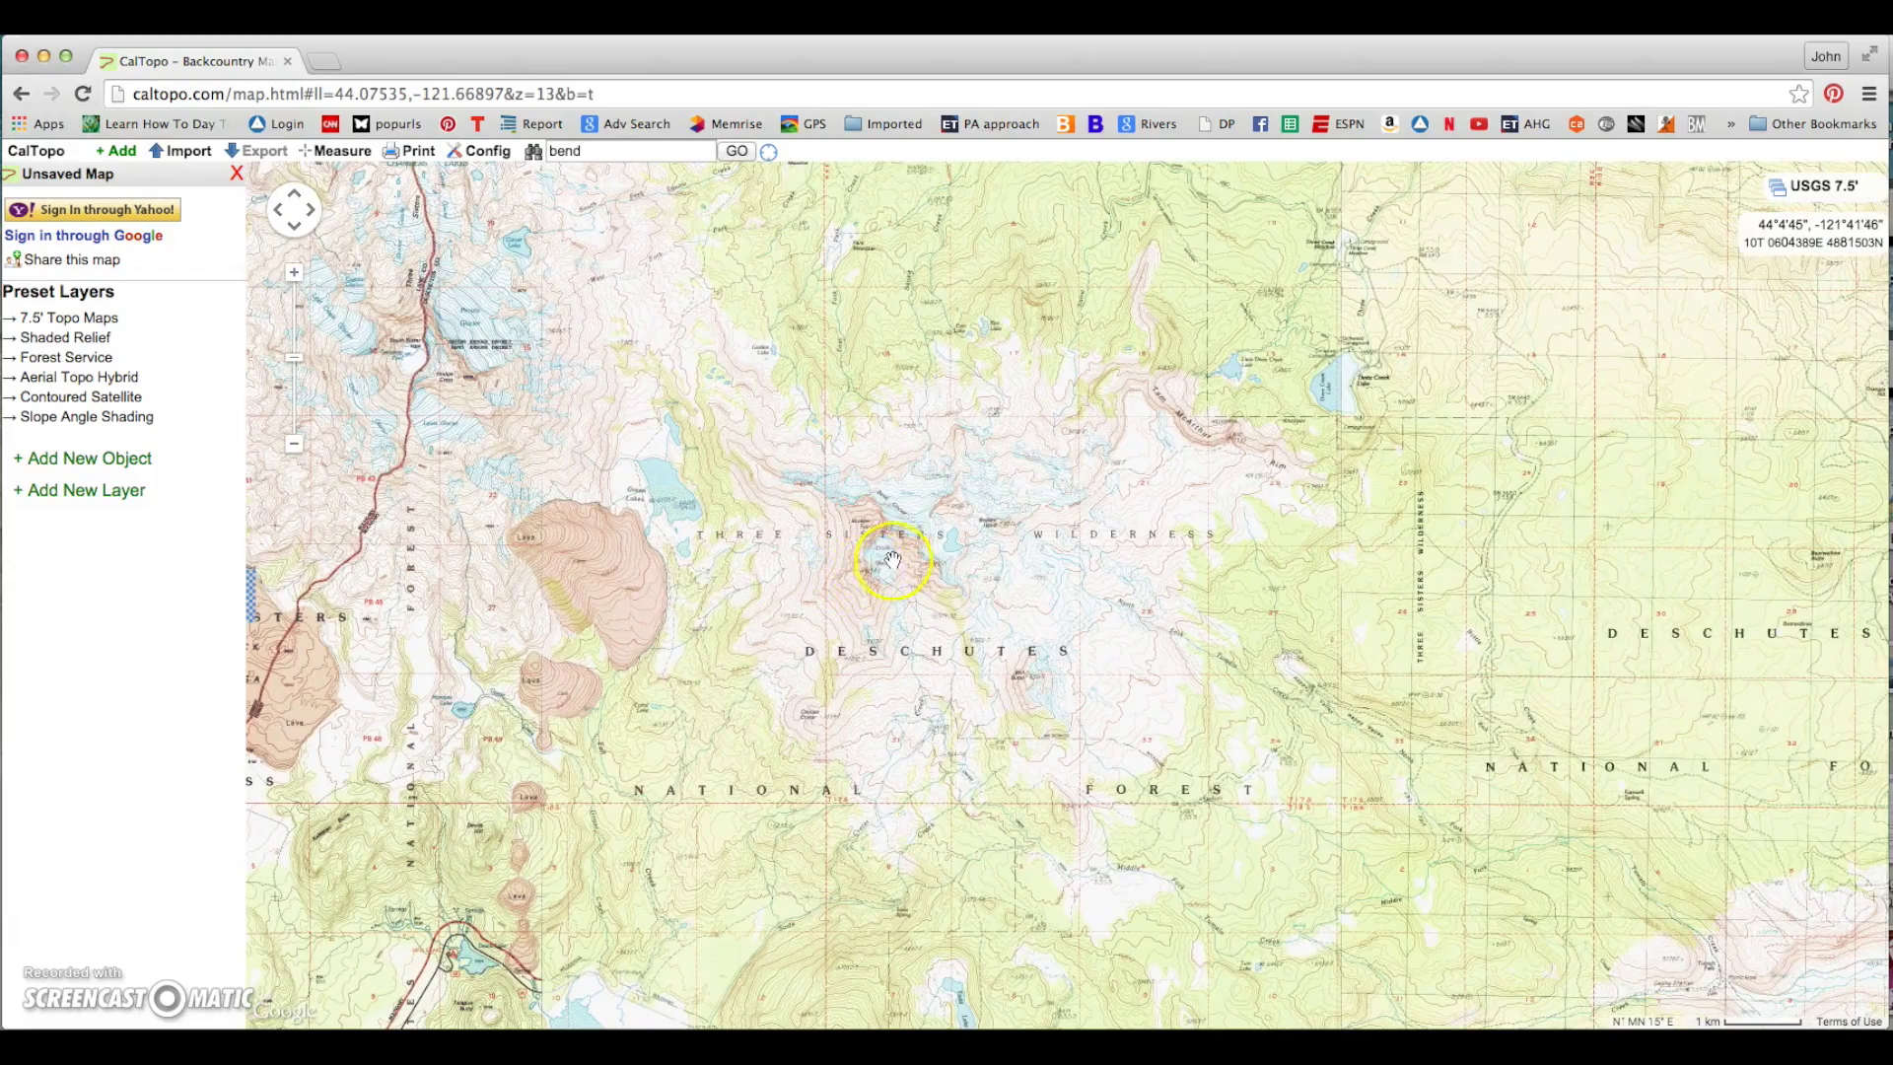
double_click(892, 560)
double_click(893, 560)
left_click_drag(888, 604, 1112, 621)
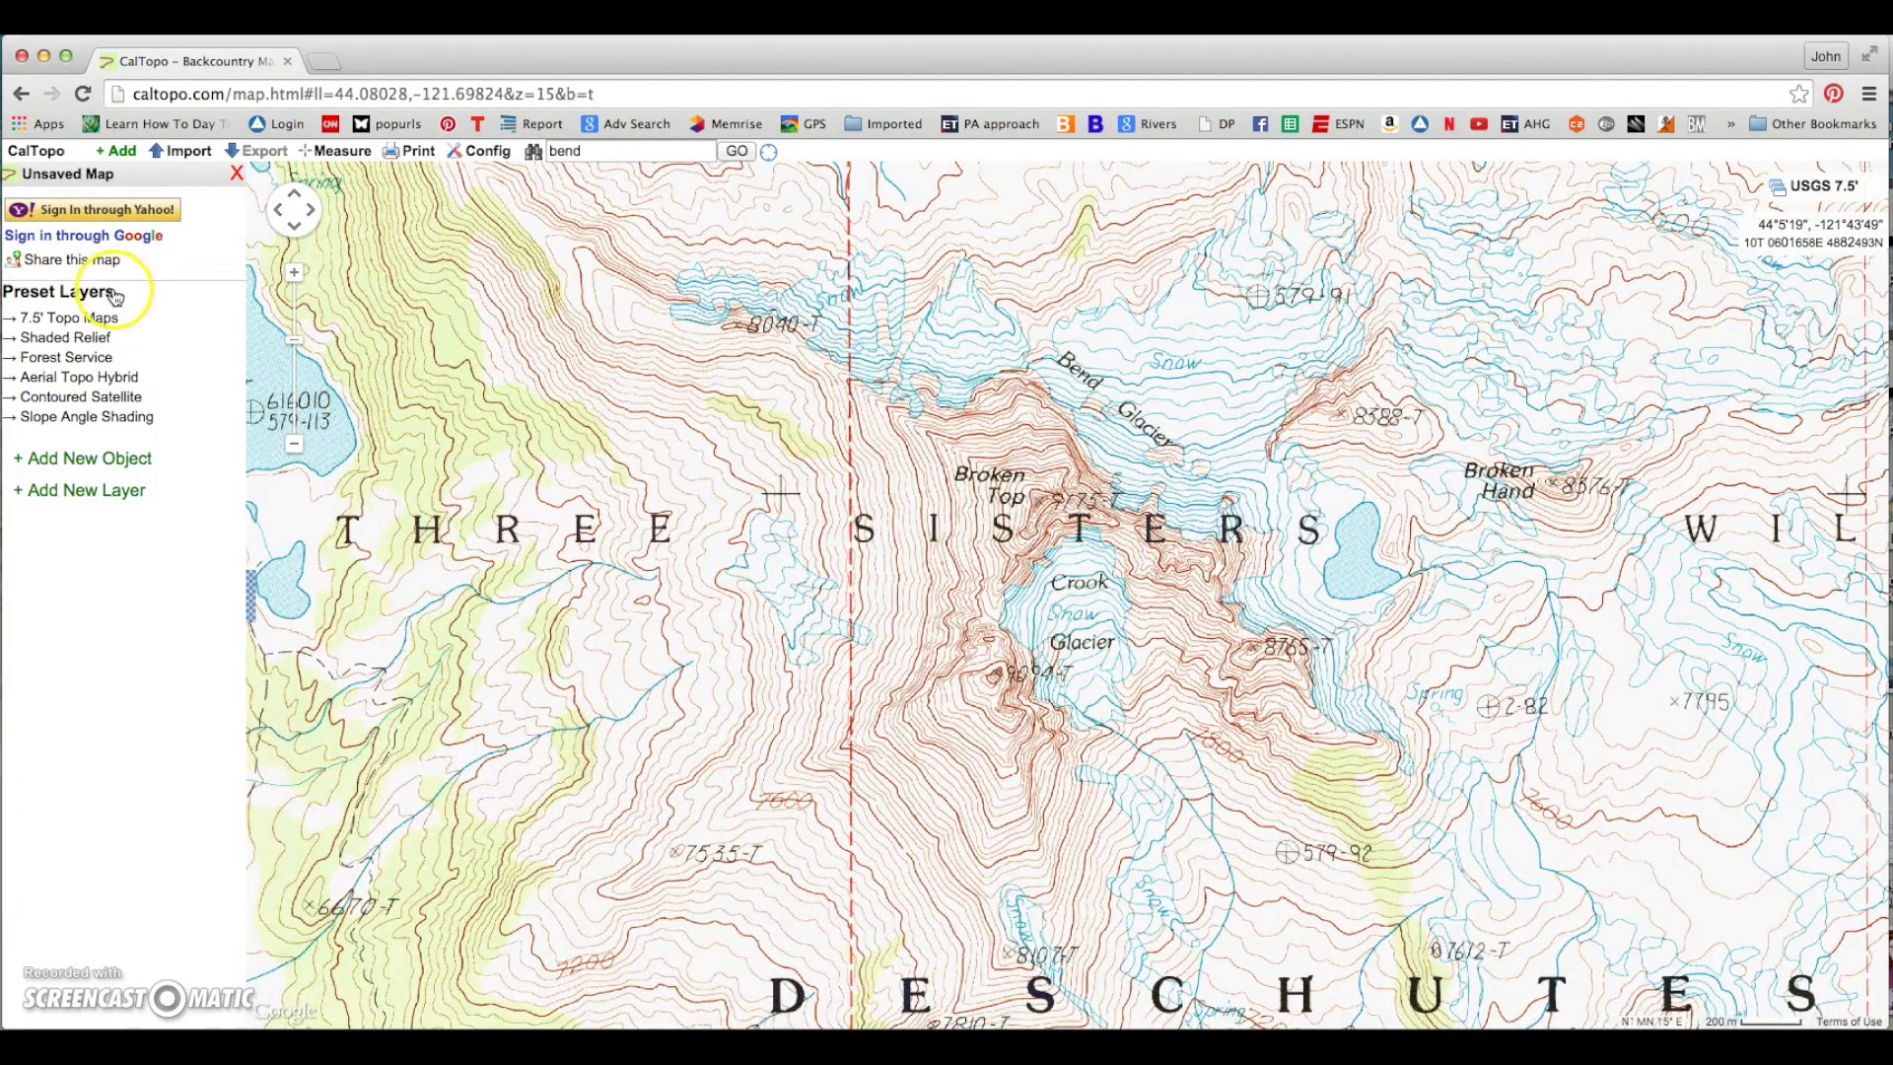
mouse_move(93, 325)
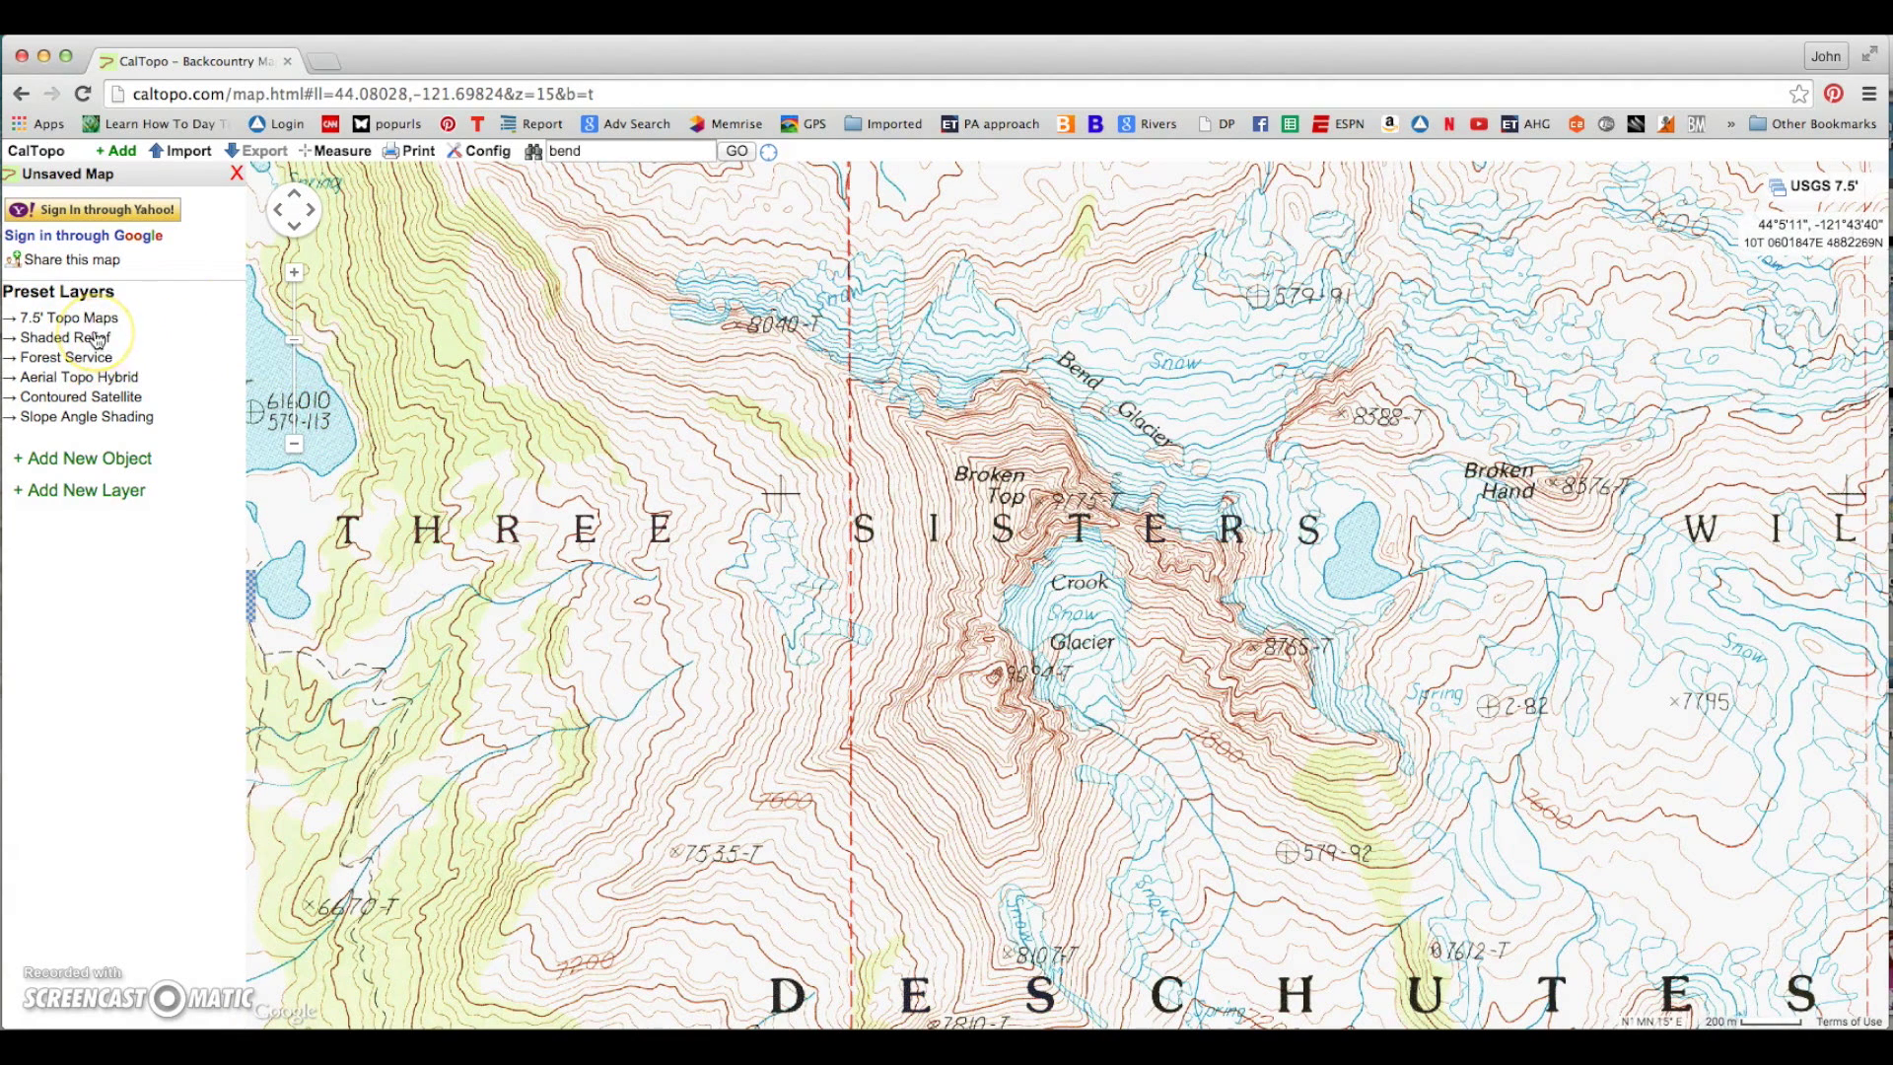
- Overlay the Shaded Relief preset and raise the Normal Relief opacity to darken the shading
left_click(96, 338)
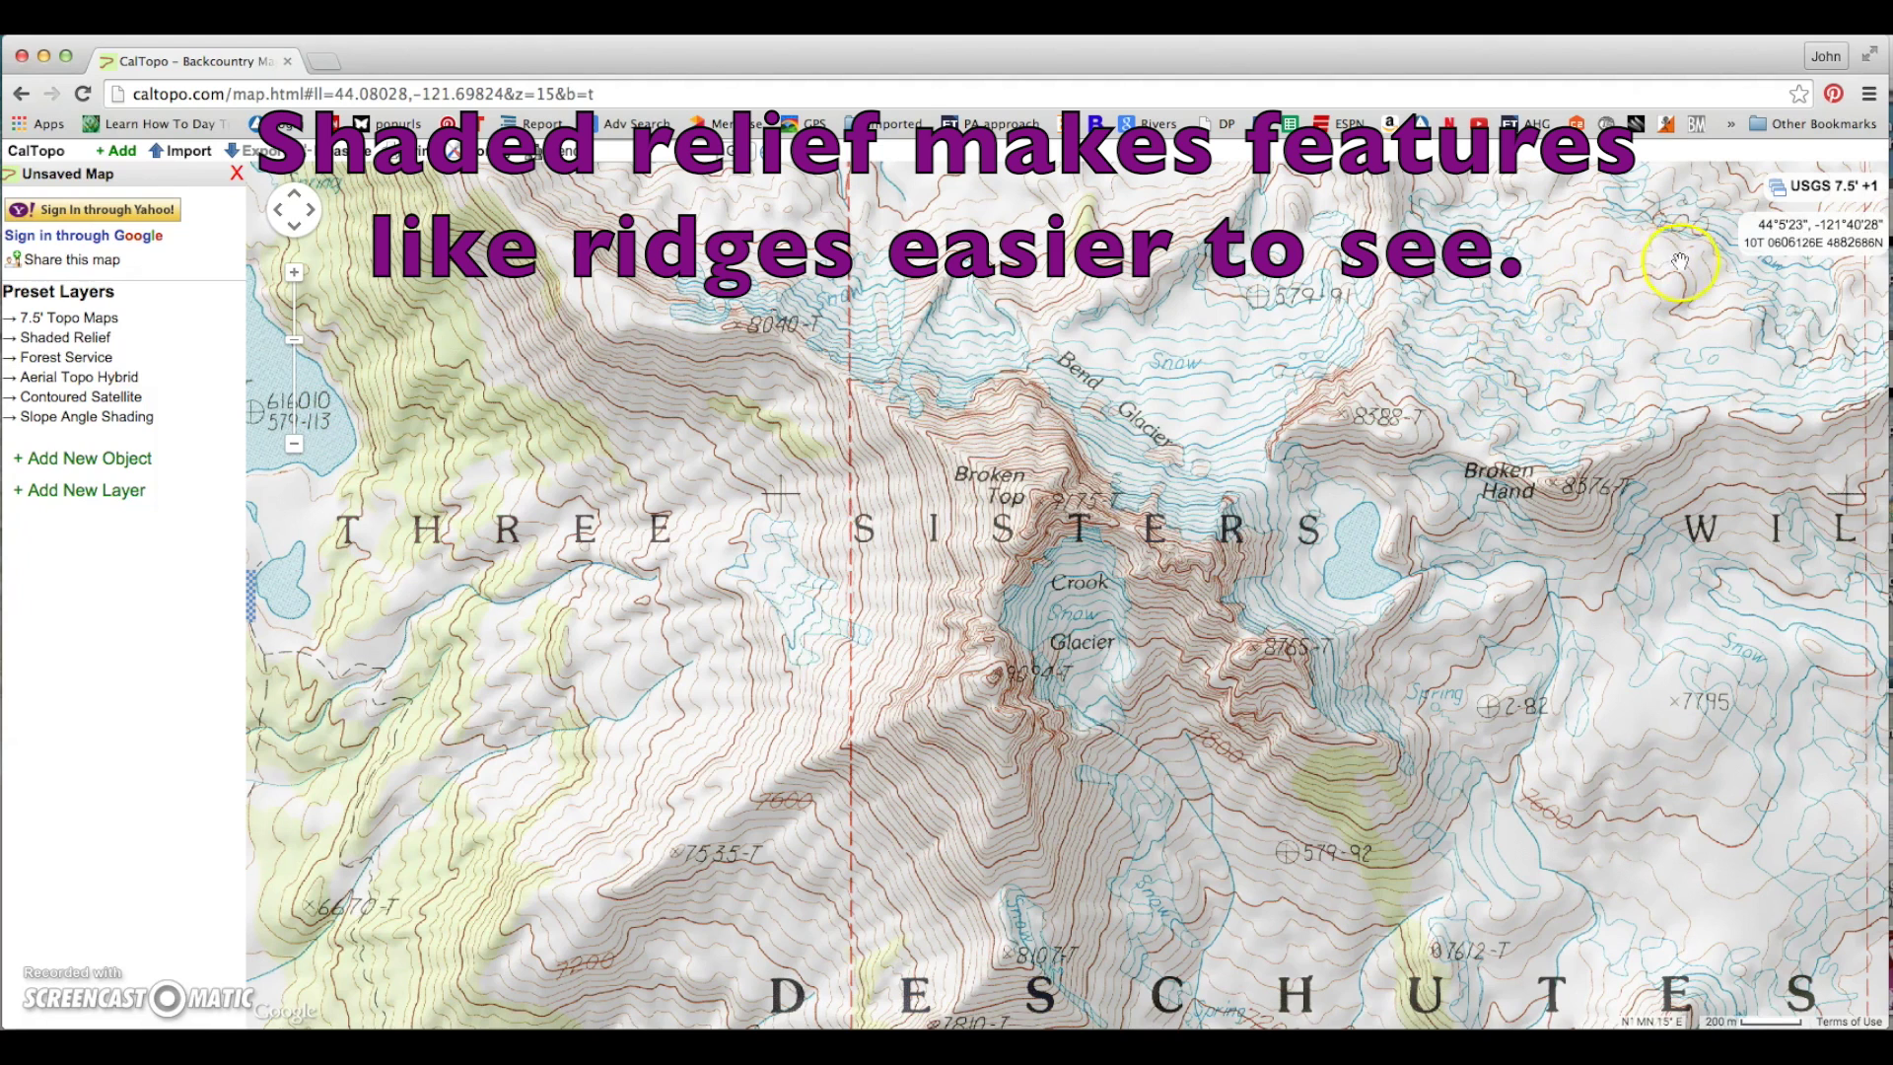
mouse_move(1822, 204)
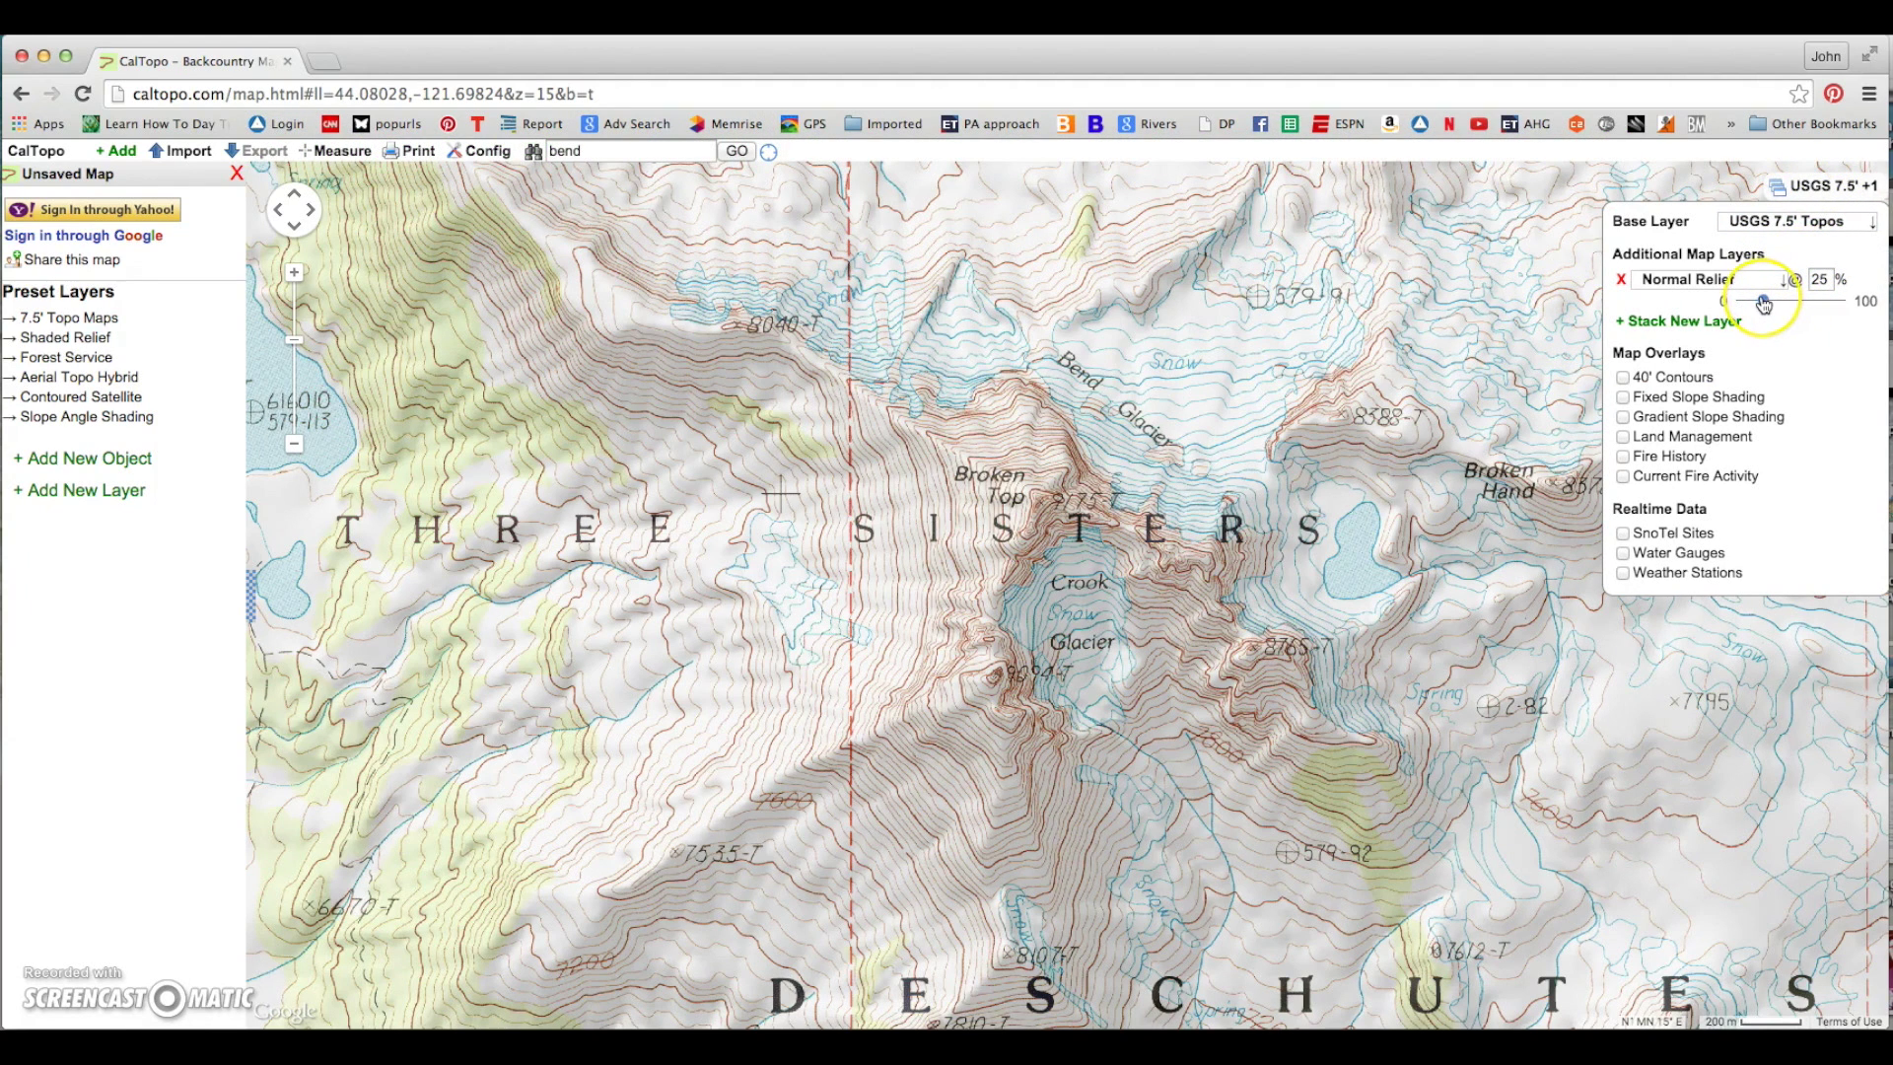
mouse_move(1765, 304)
left_mouse_down()
mouse_move(1856, 319)
mouse_move(1727, 295)
mouse_move(1758, 303)
left_mouse_up()
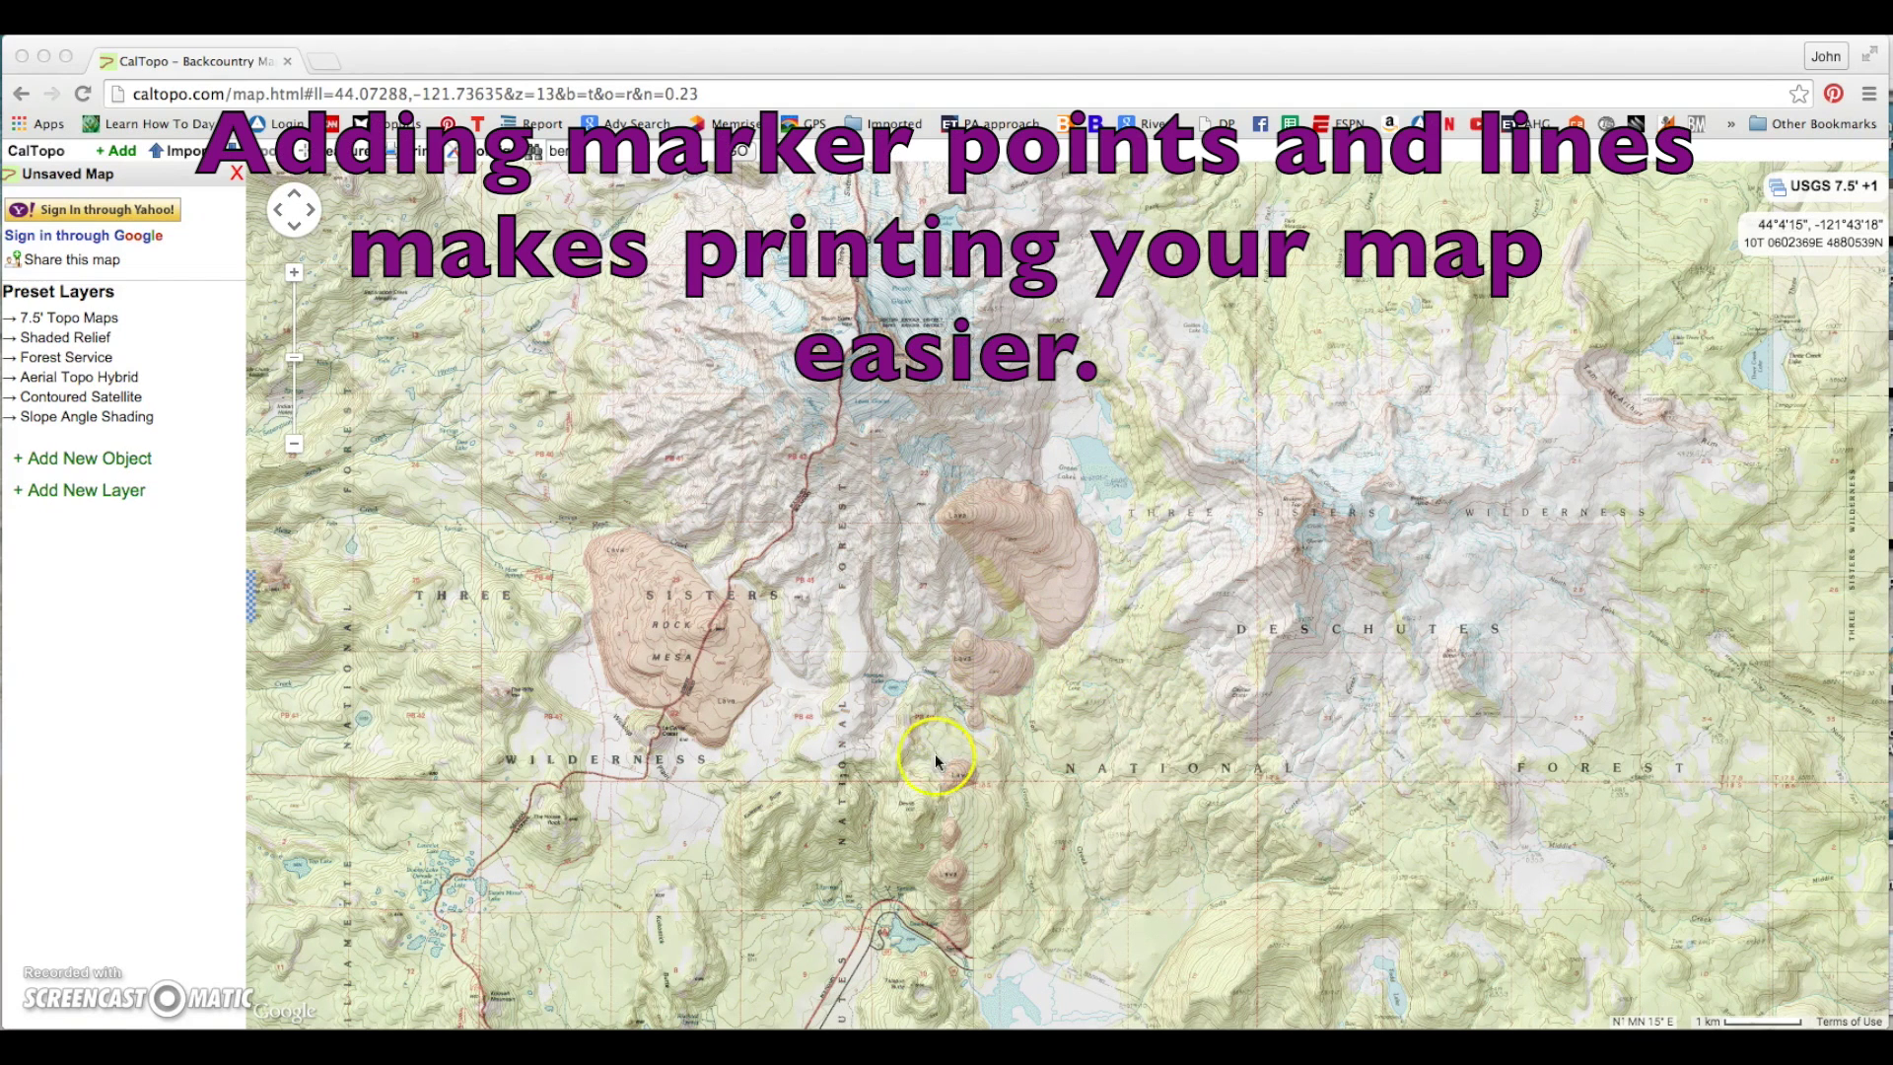
- Place a marker labelled 'car' at the trailhead
right_click(894, 919)
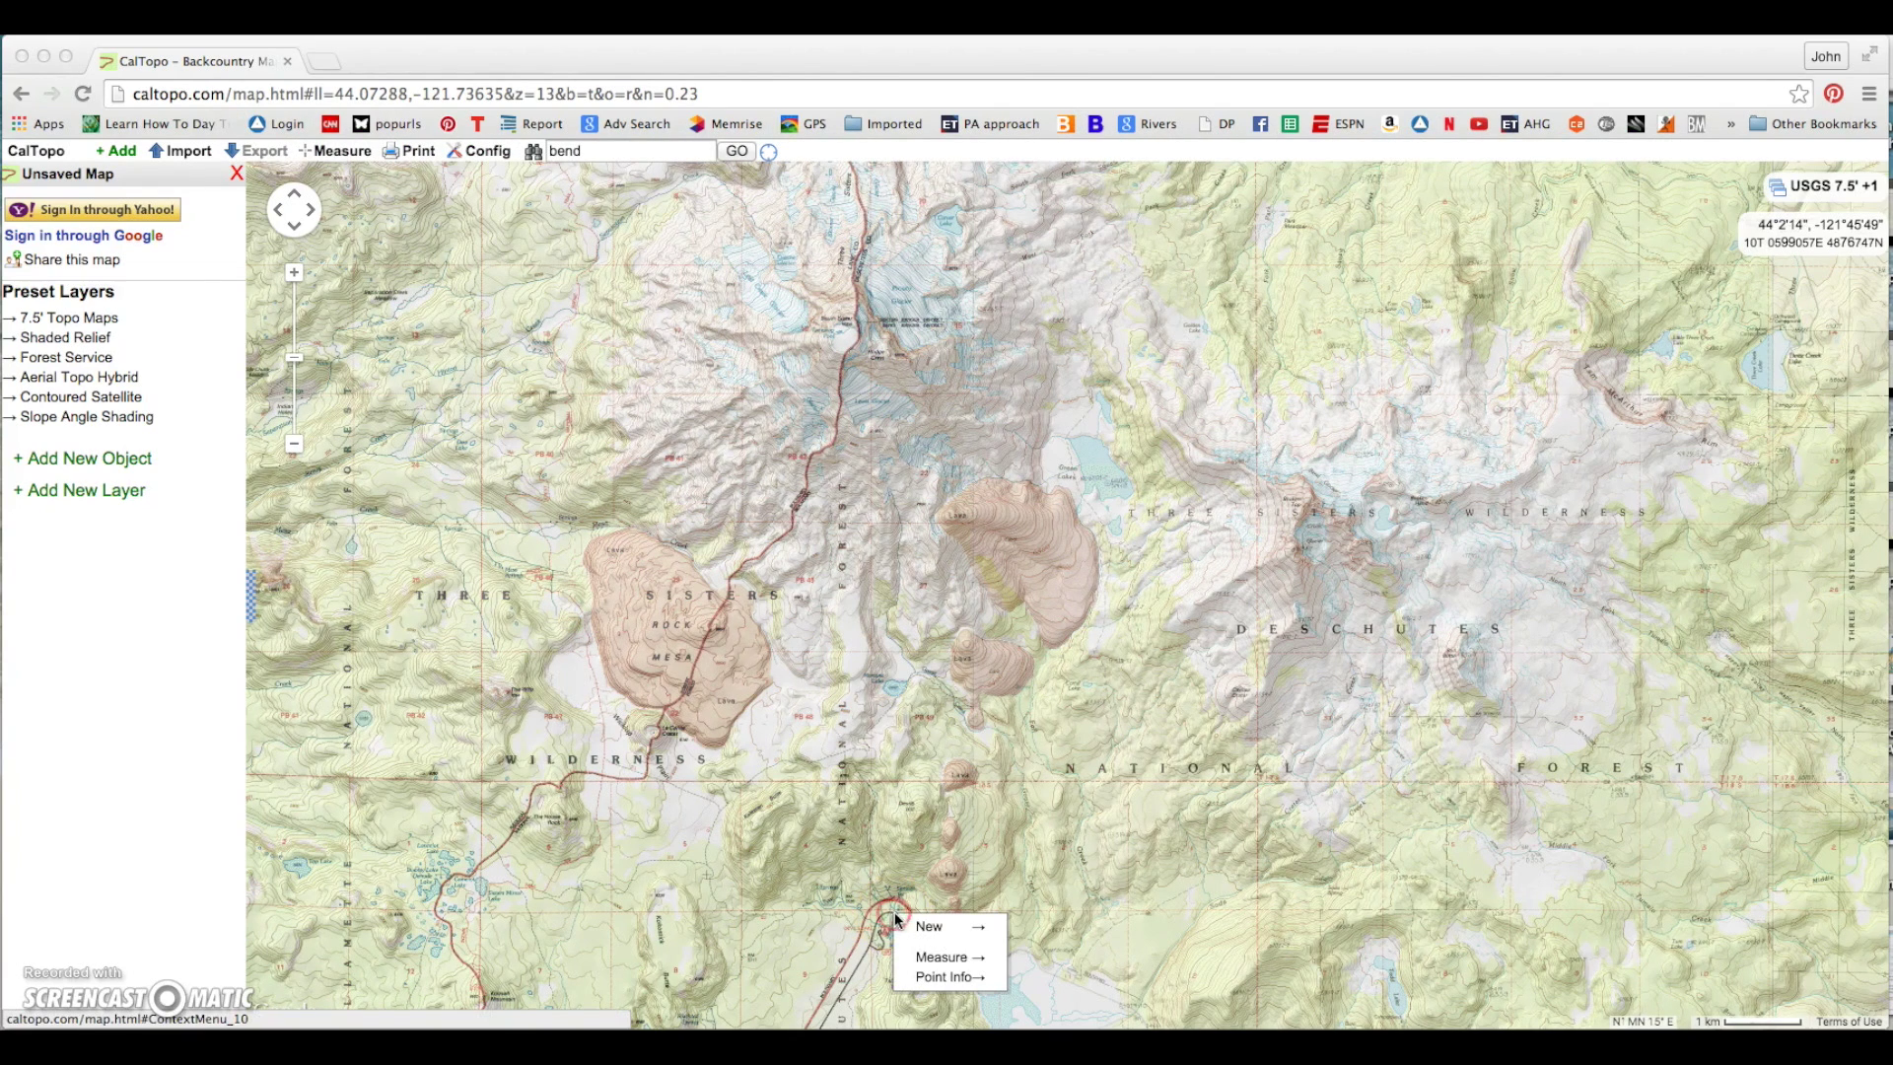
left_click(943, 927)
left_click(1043, 899)
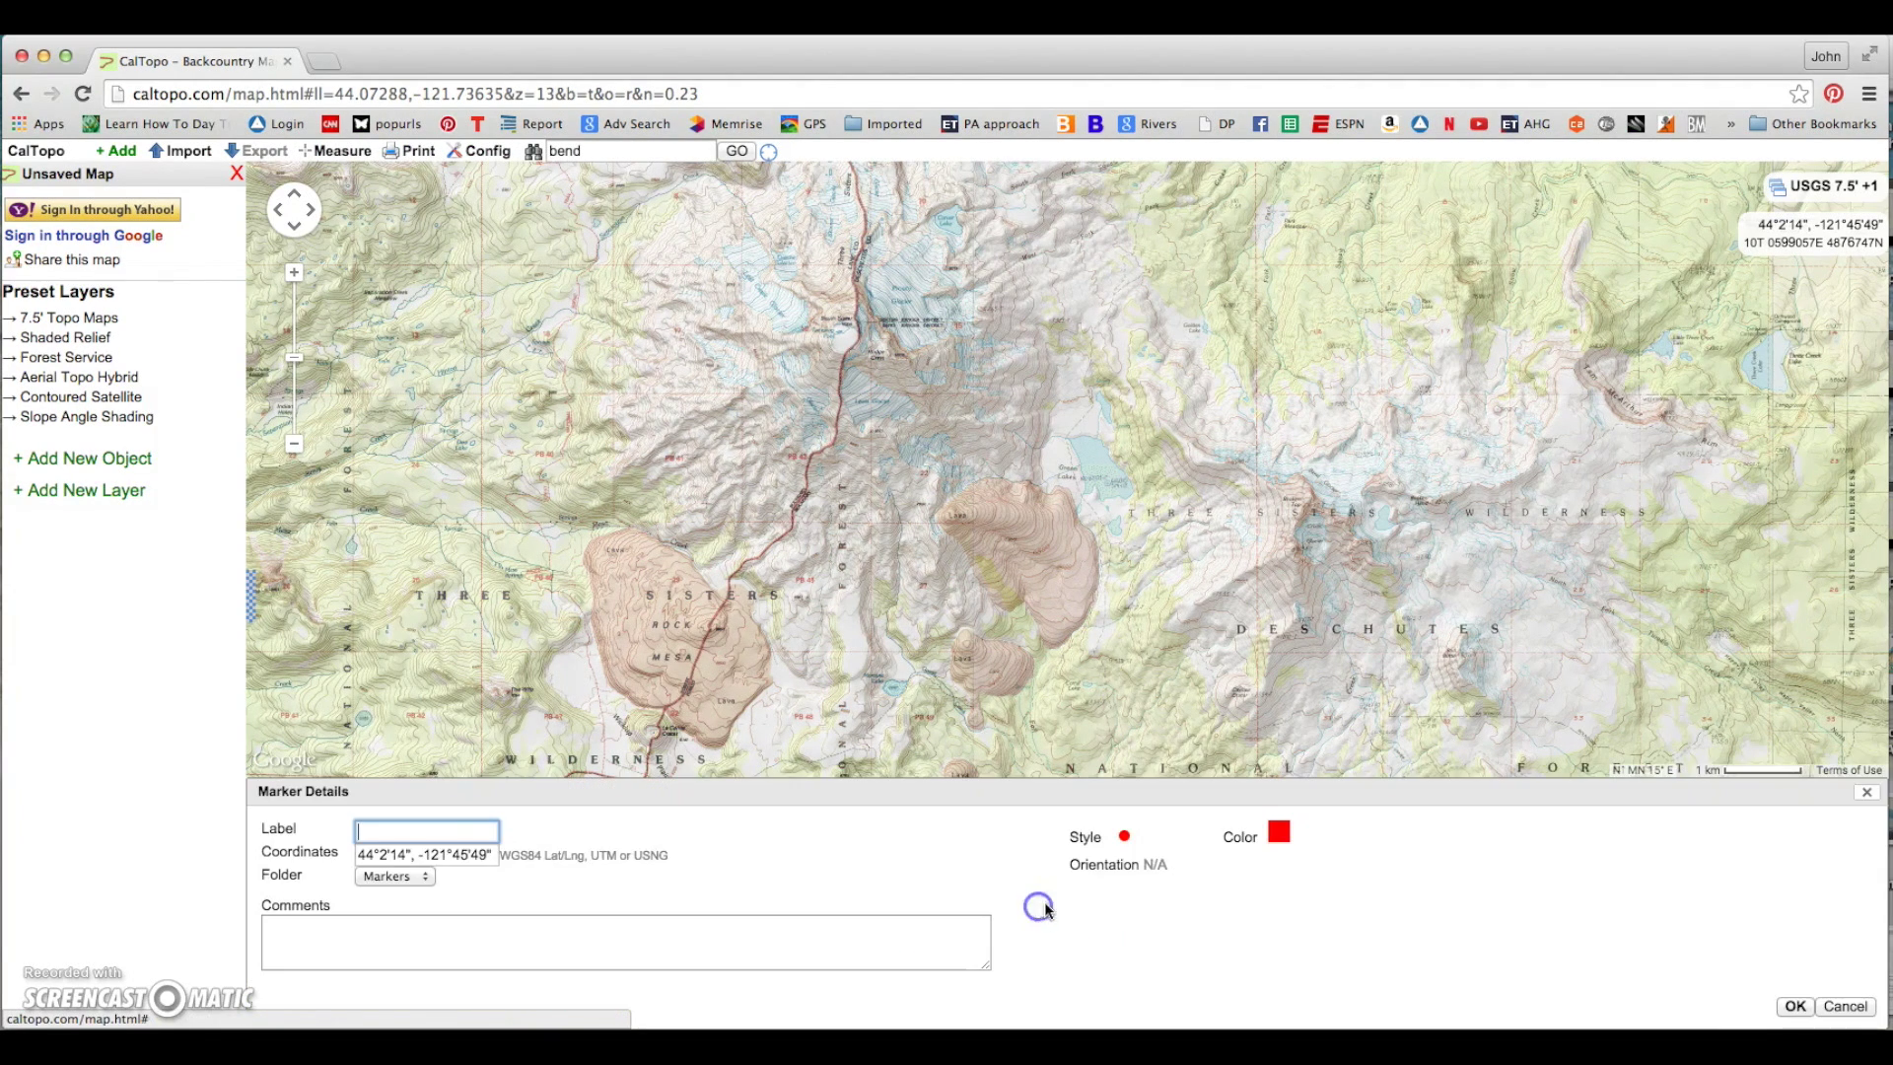
type("ca")
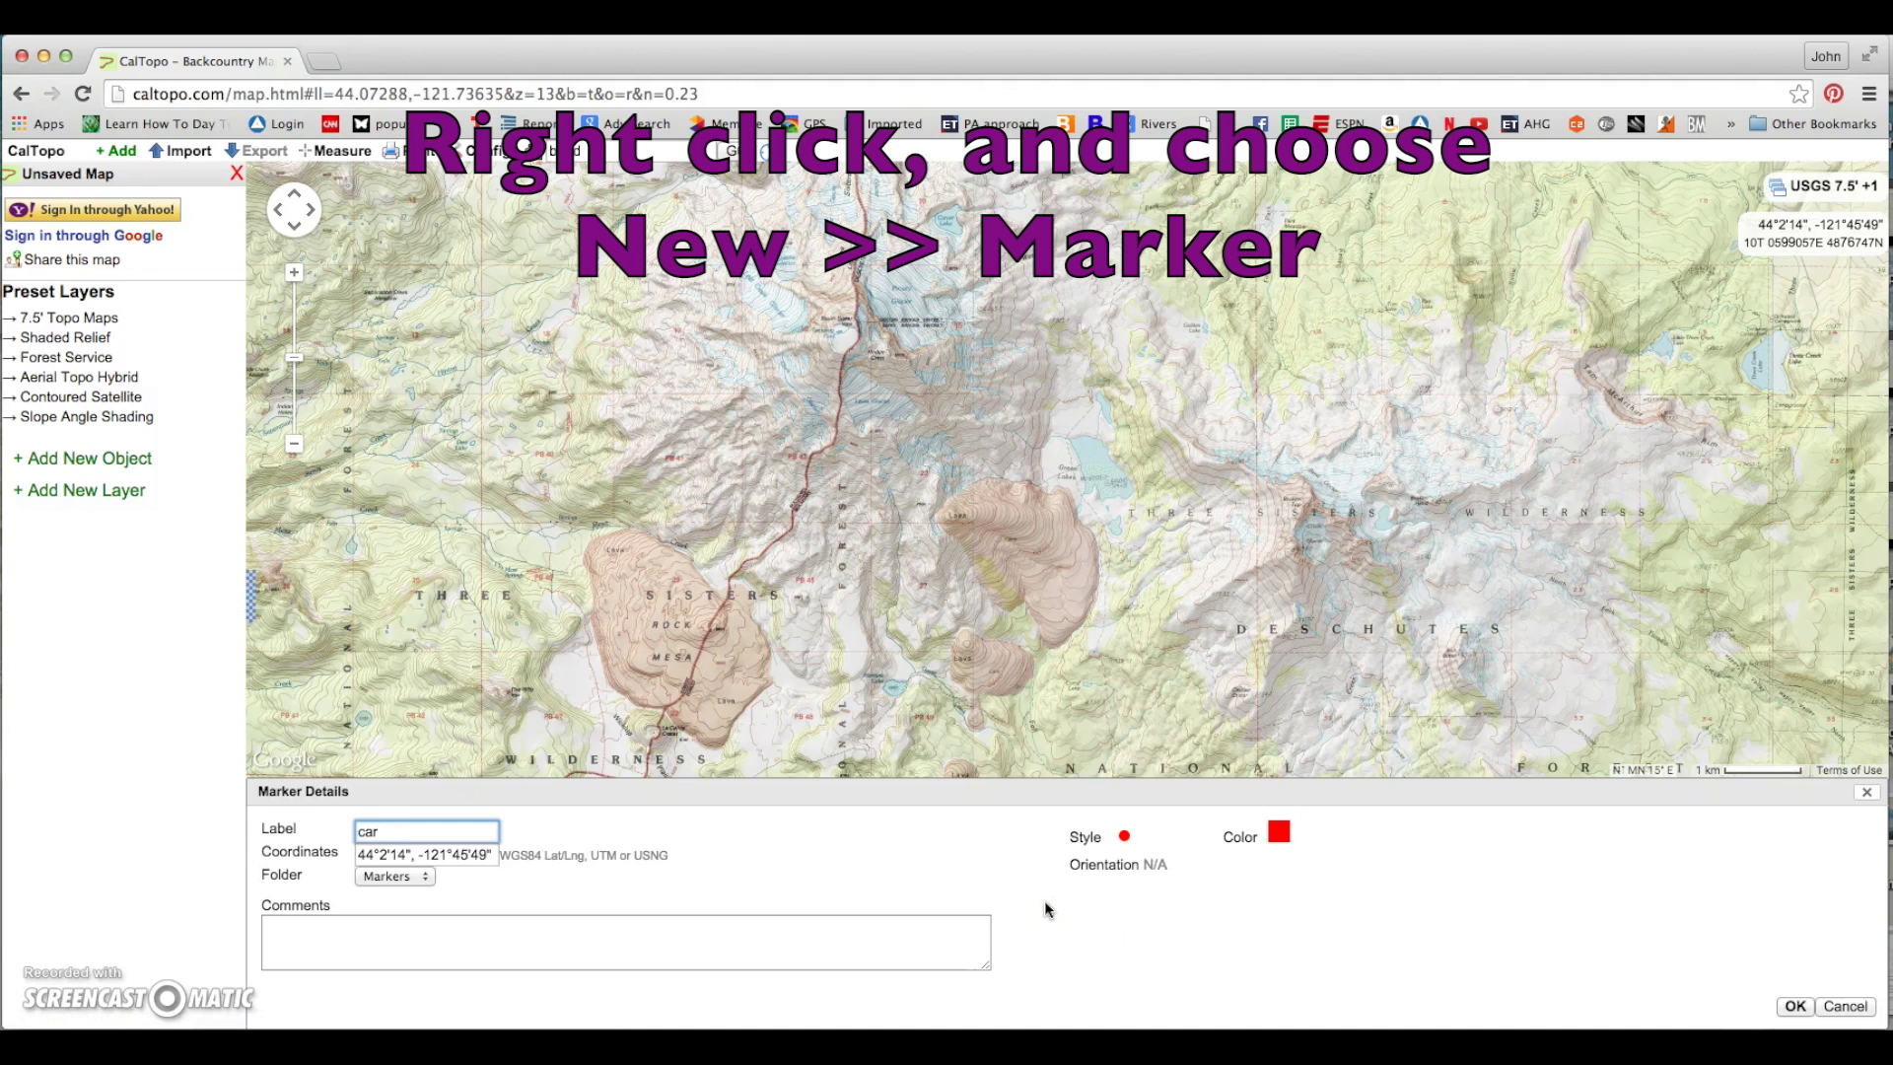
type("r")
key("Return")
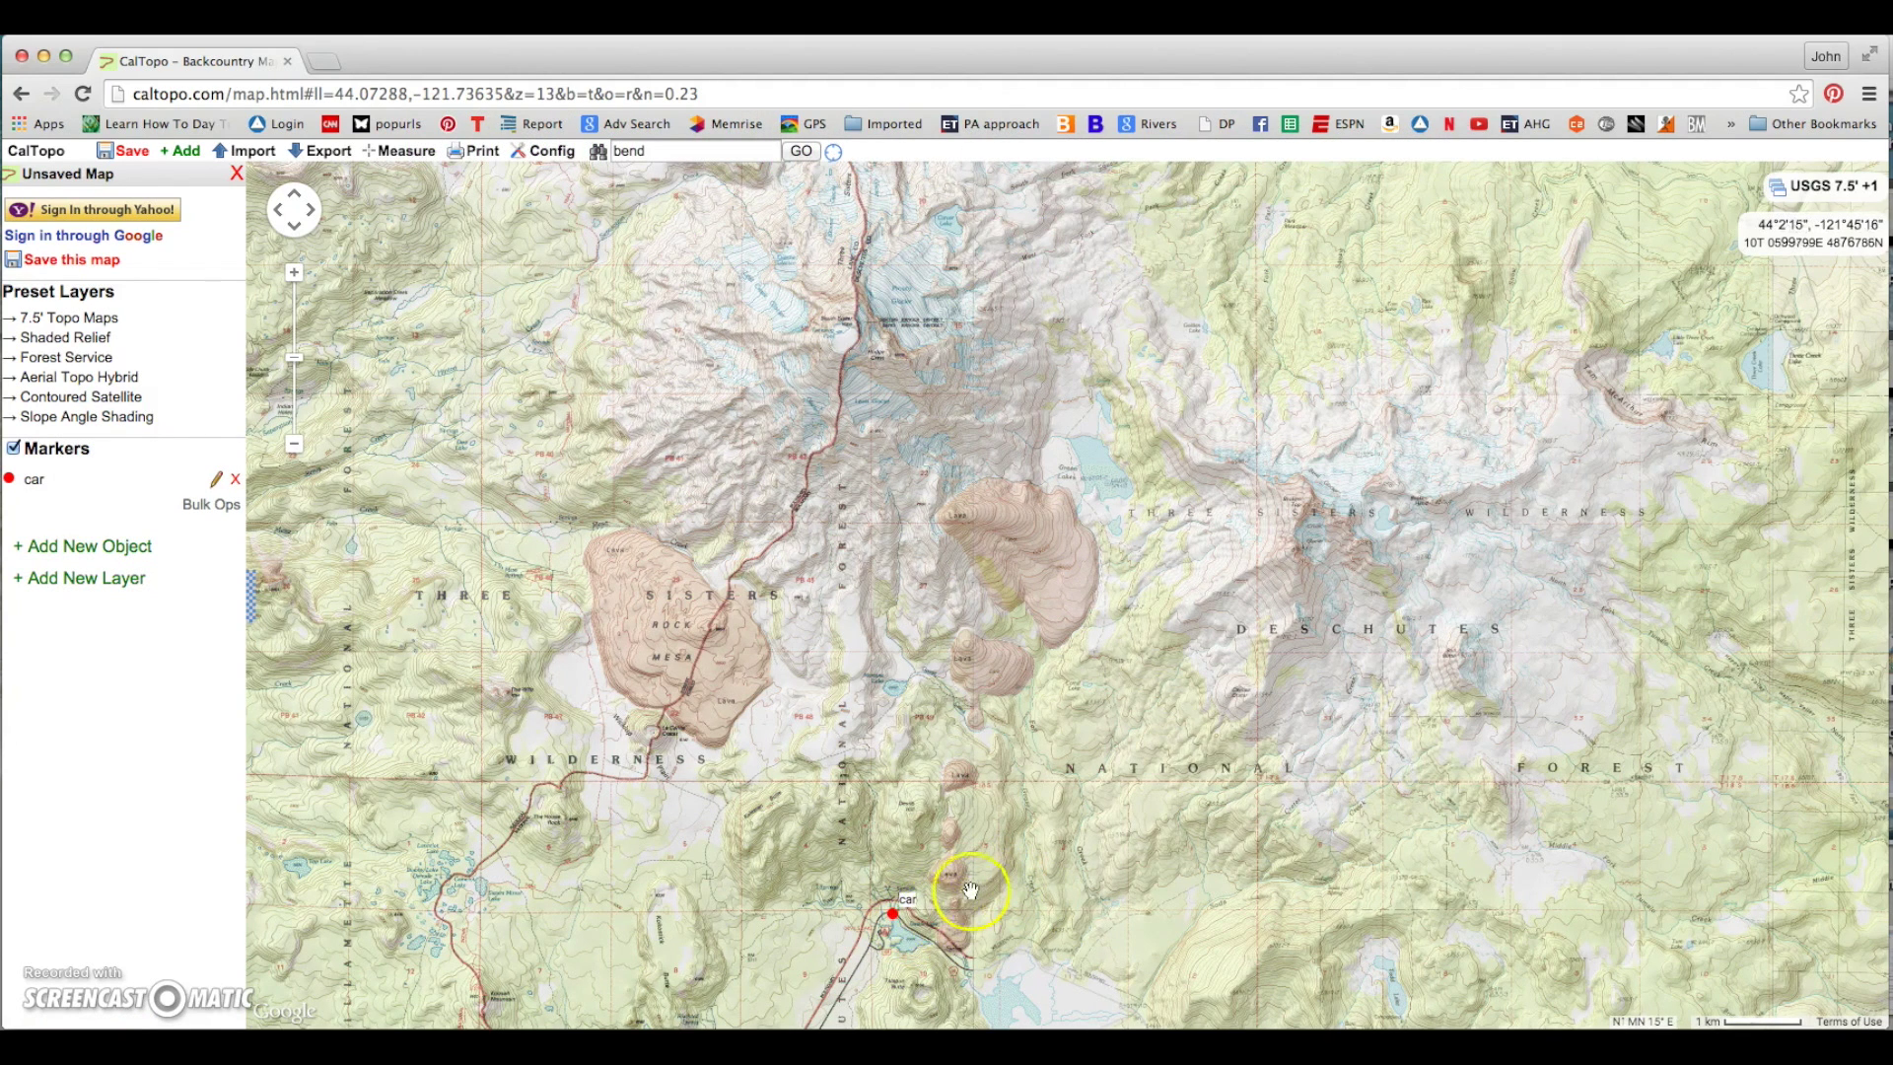
- Add a marker labelled 's sister' on the northern summit
left_click(869, 324)
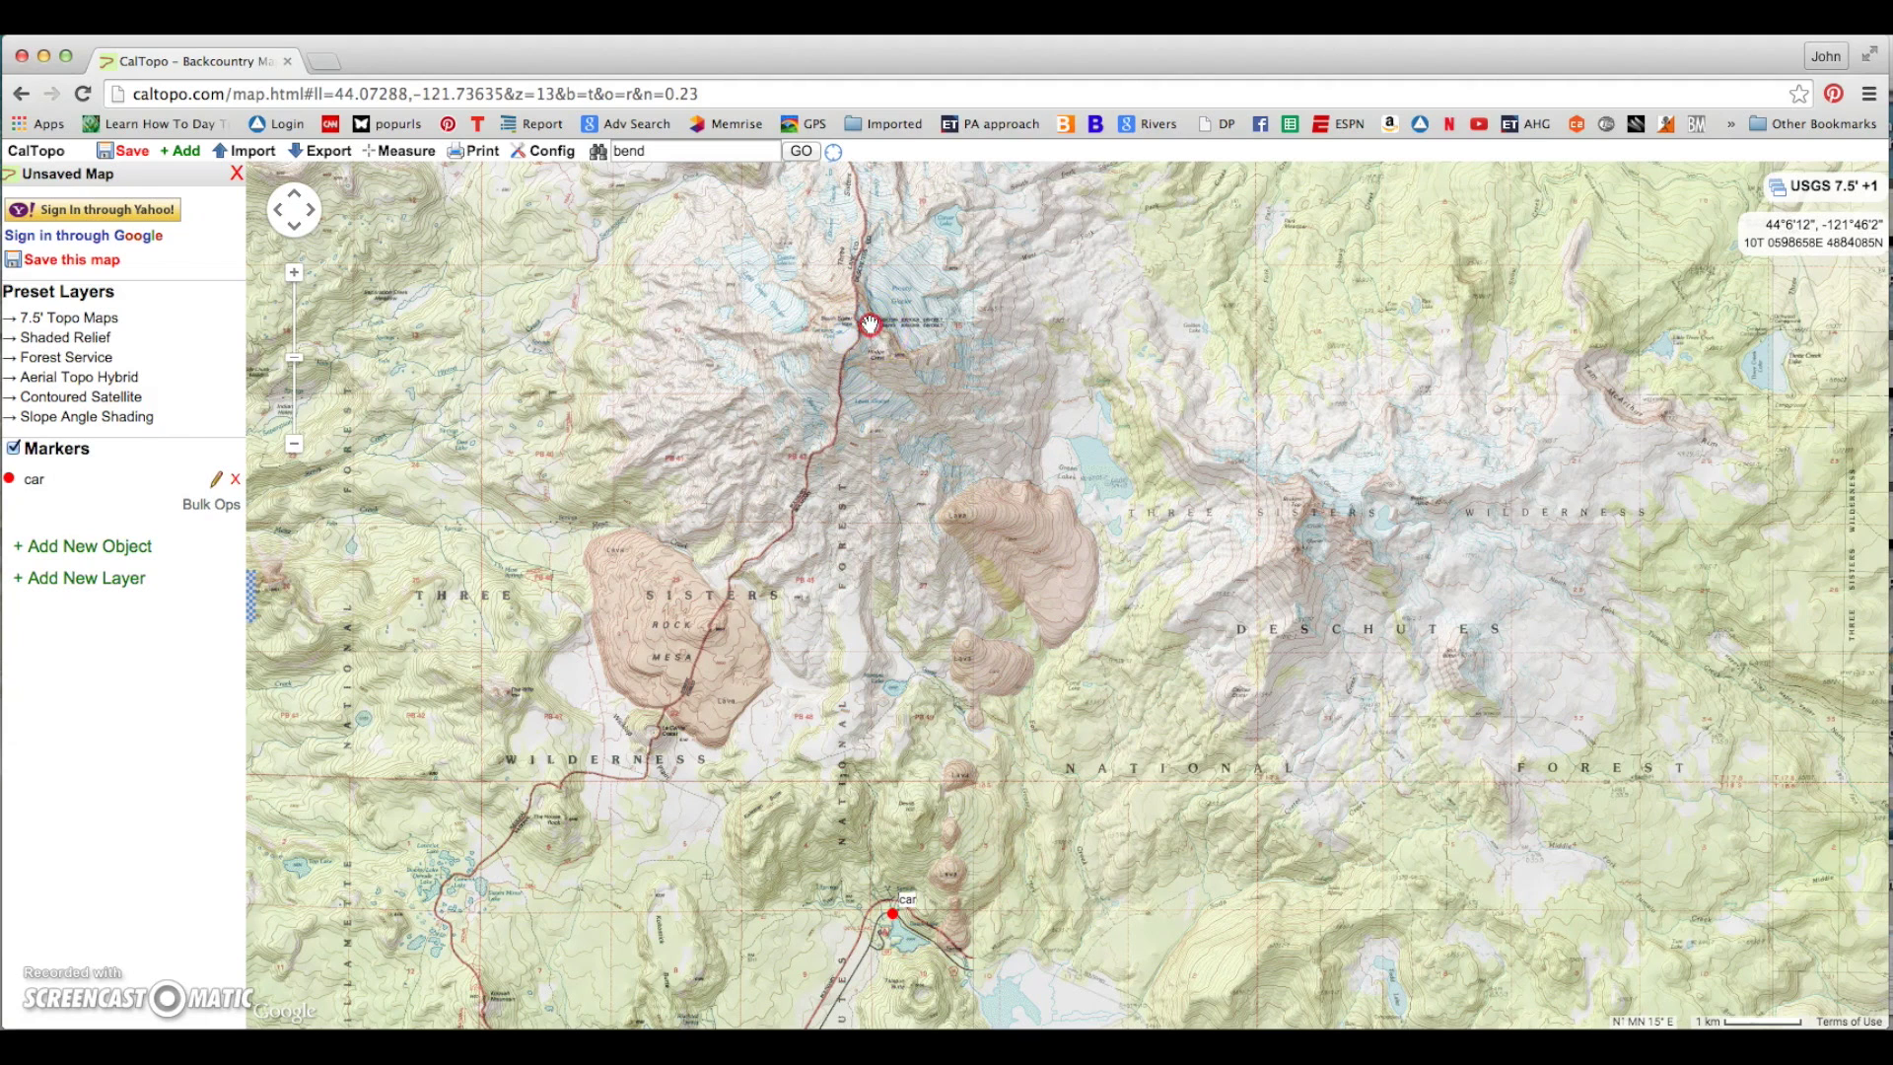
mouse_move(917, 339)
left_click(1047, 345)
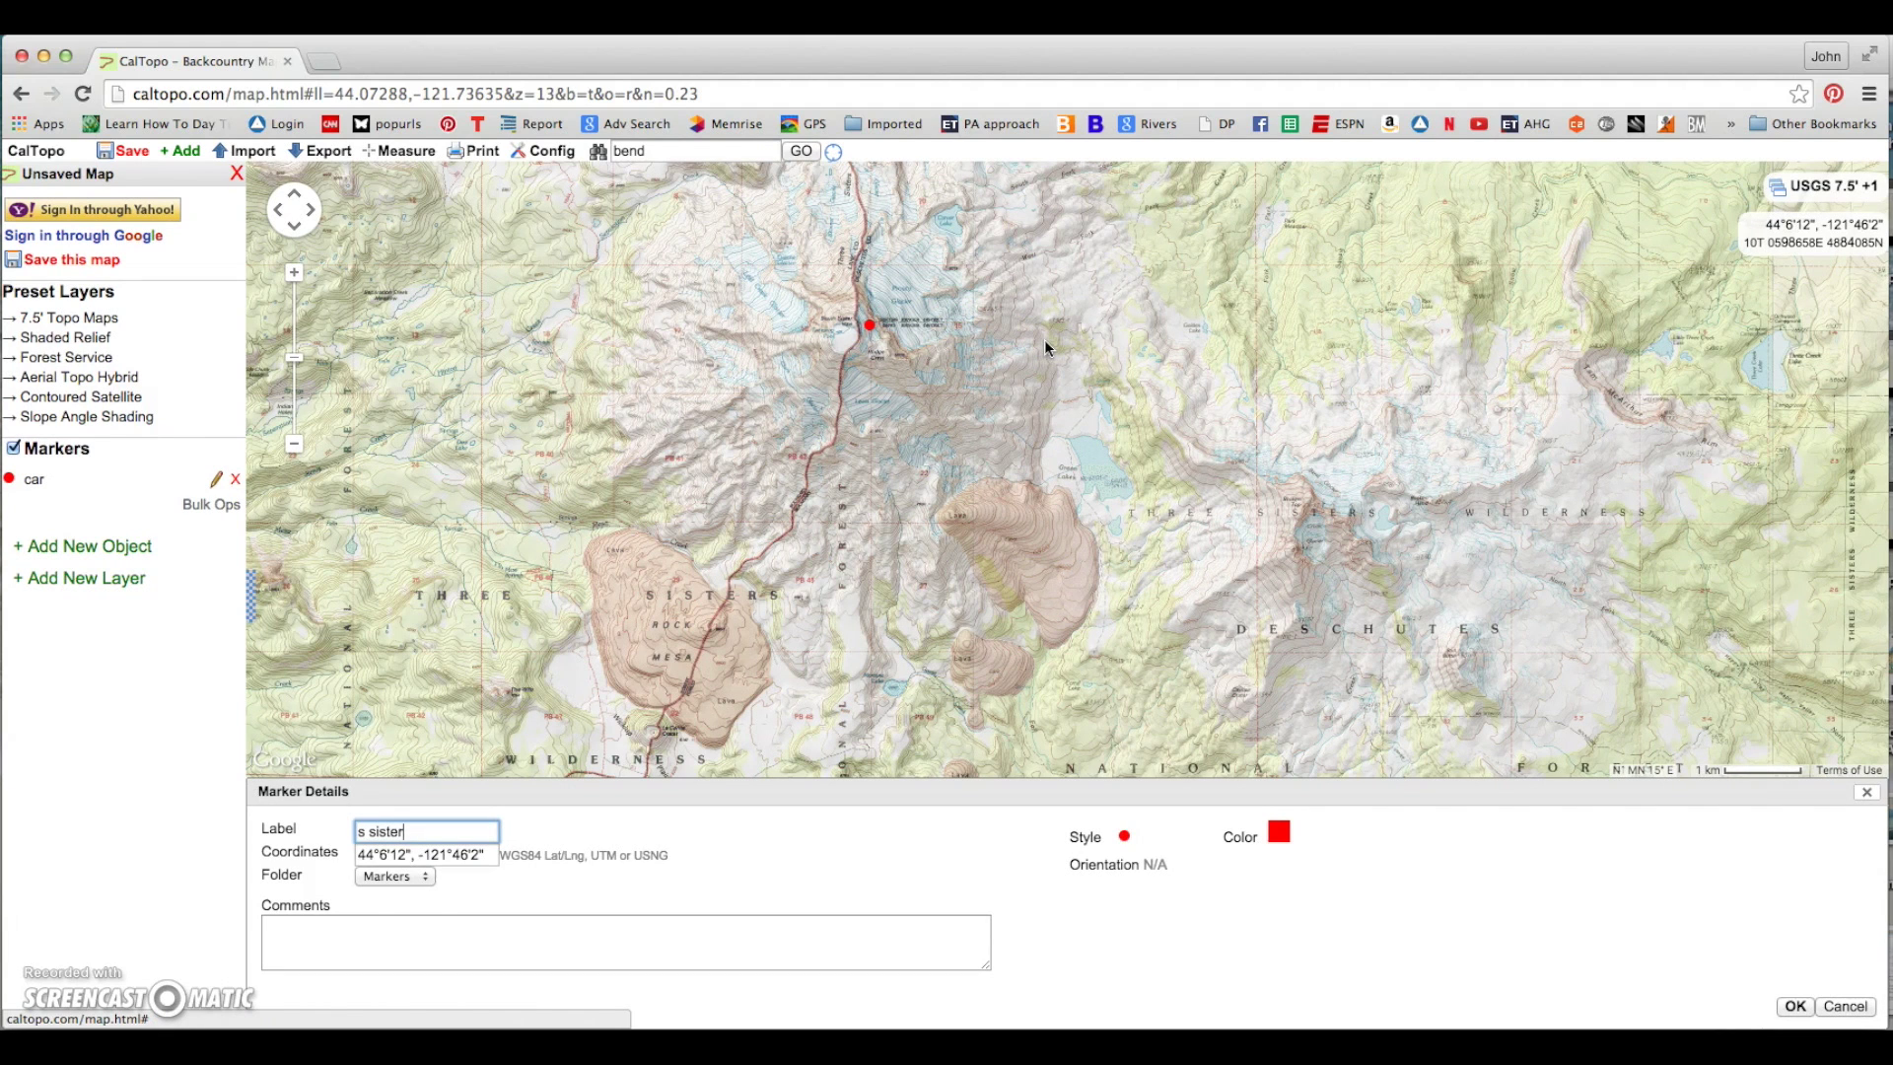
key("Return")
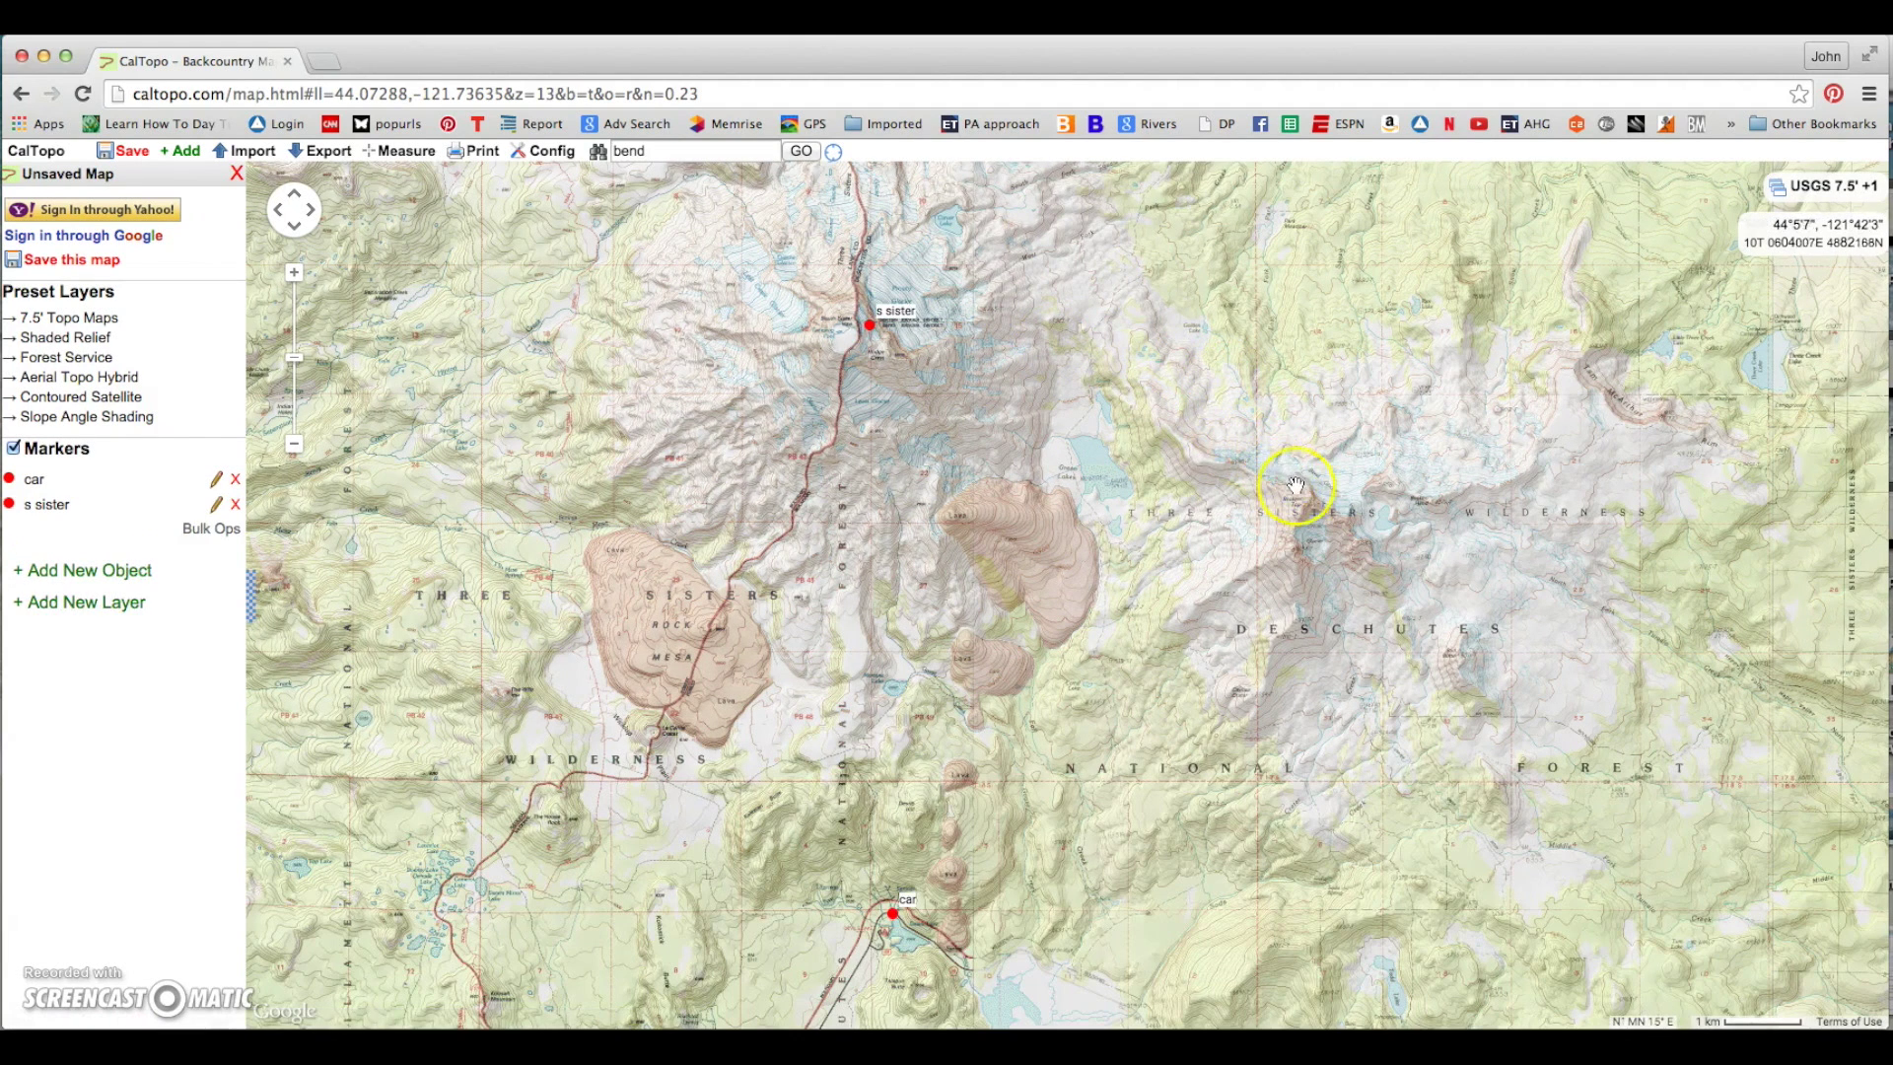
- Add a marker labelled 'b top' on the eastern peak
right_click(1312, 504)
mouse_move(1347, 515)
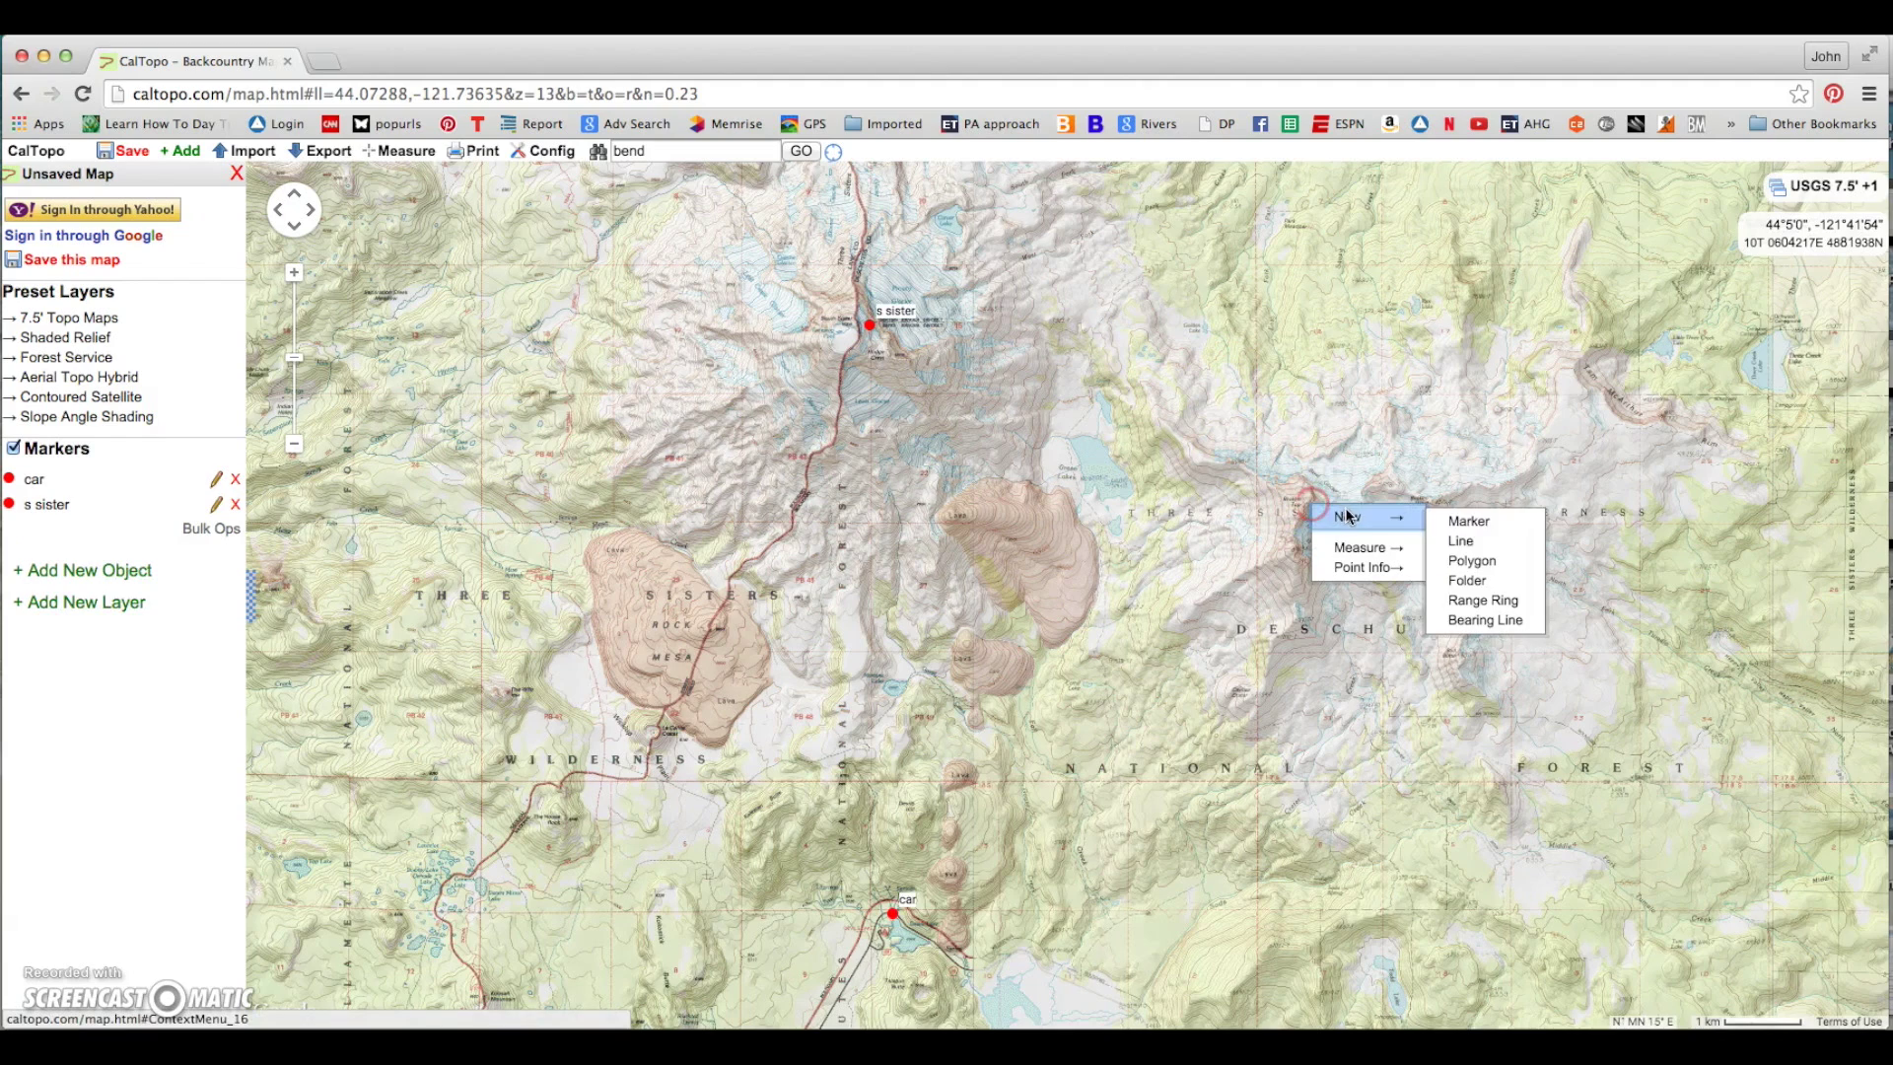
left_click(1469, 521)
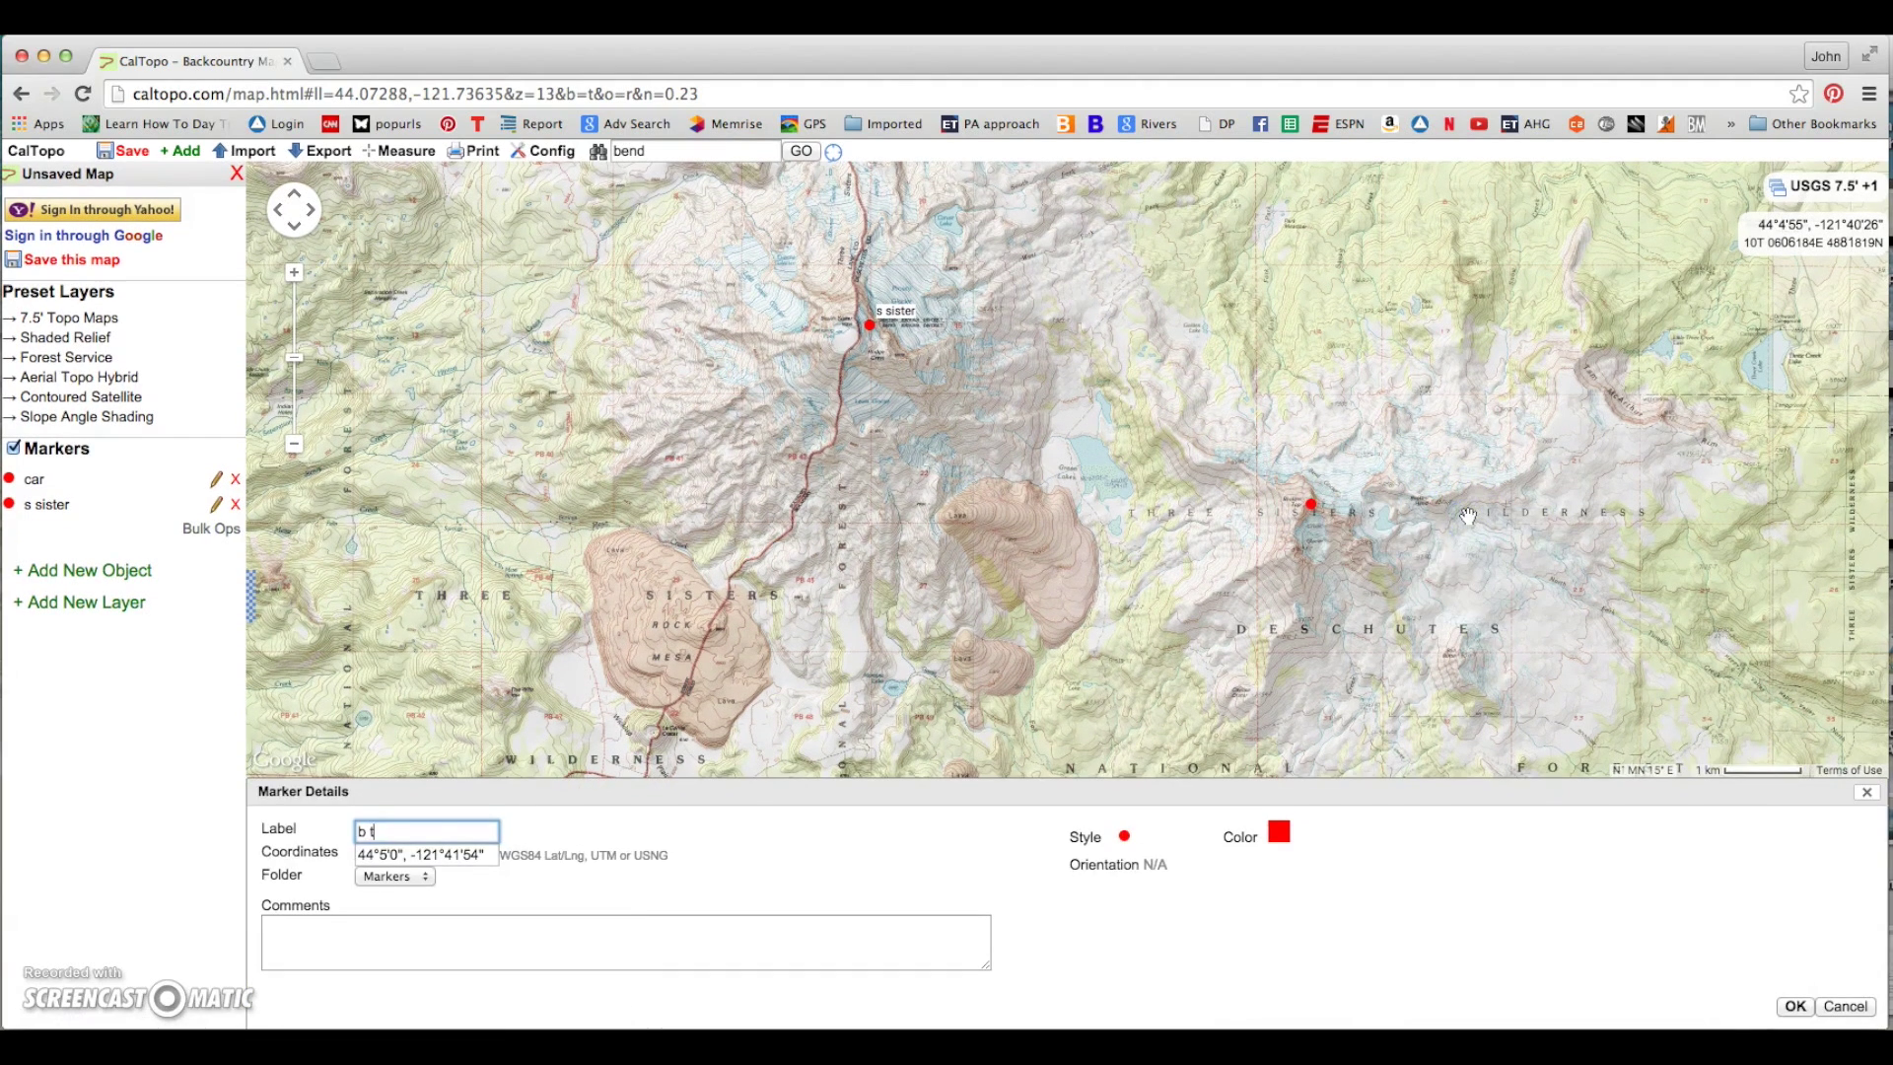
key("Return")
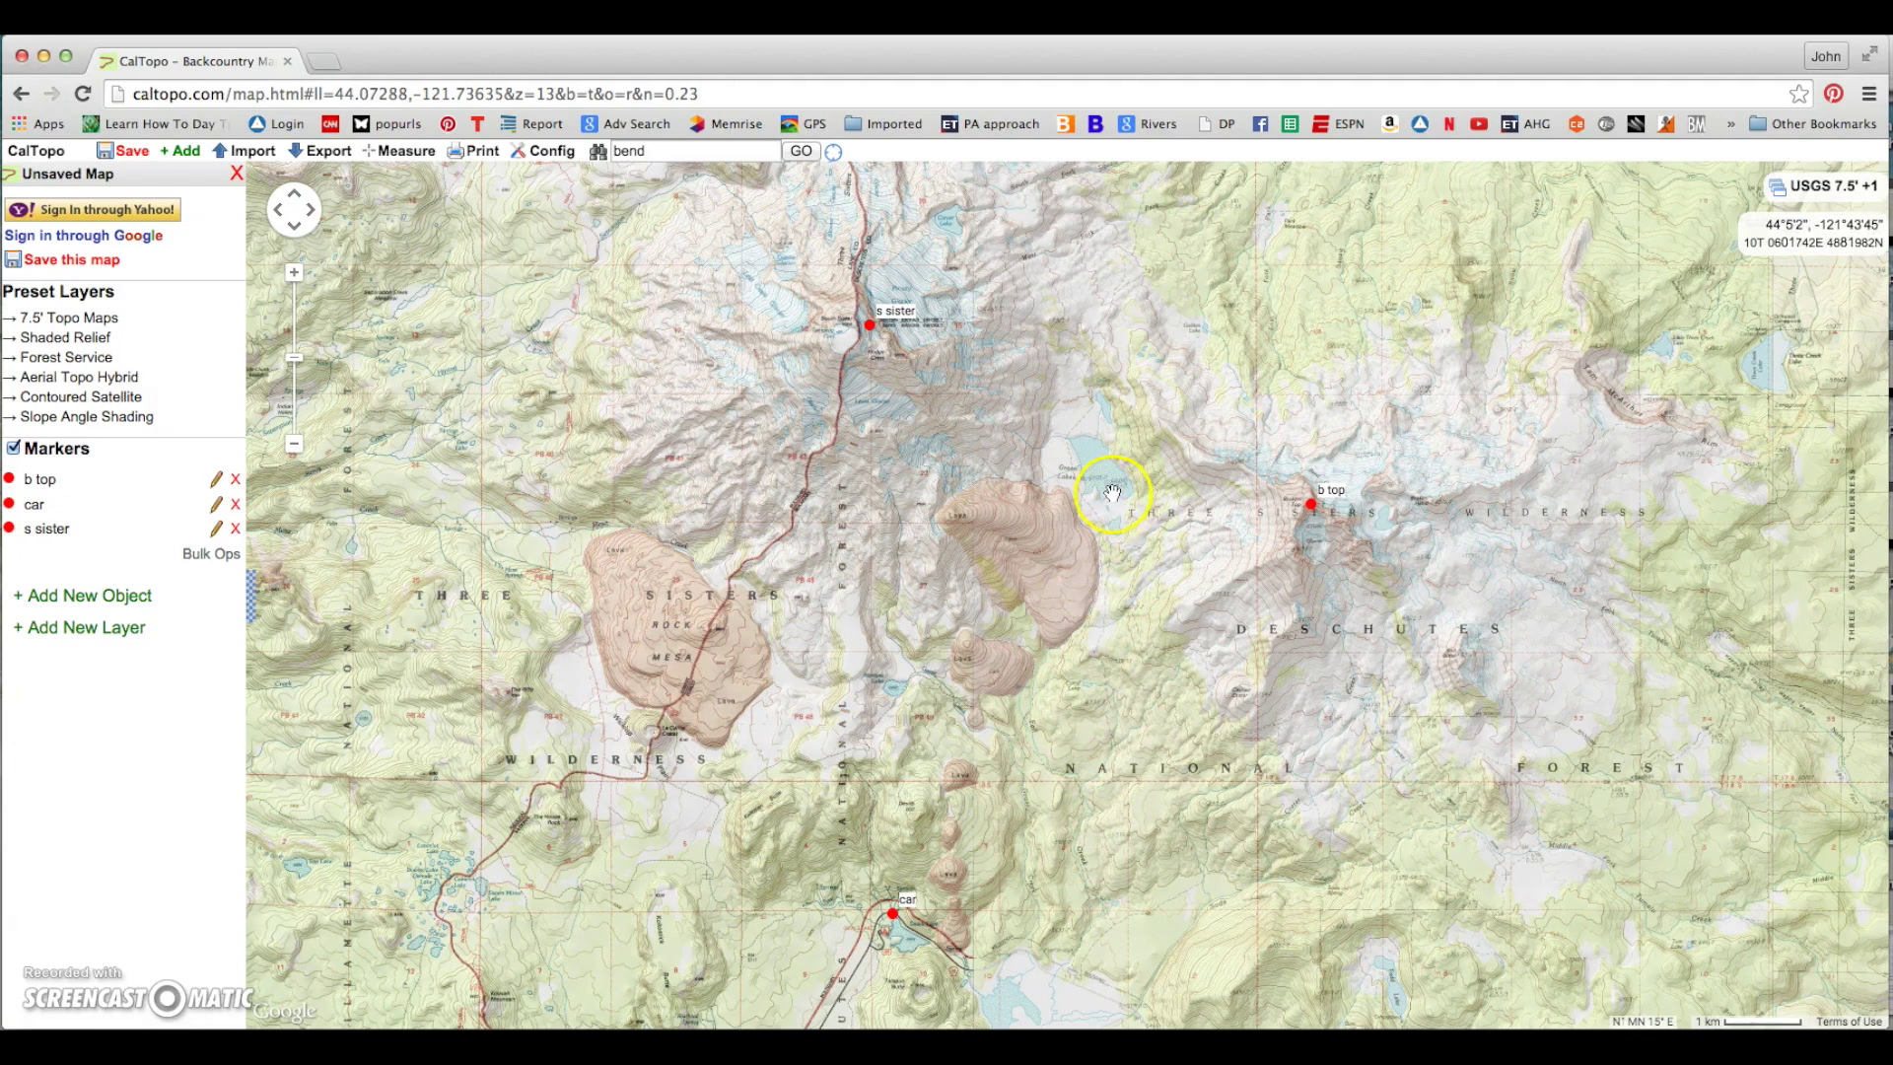
- Draw a new red freehand line from near the trailhead north toward the lake
right_click(1068, 944)
mouse_move(1105, 954)
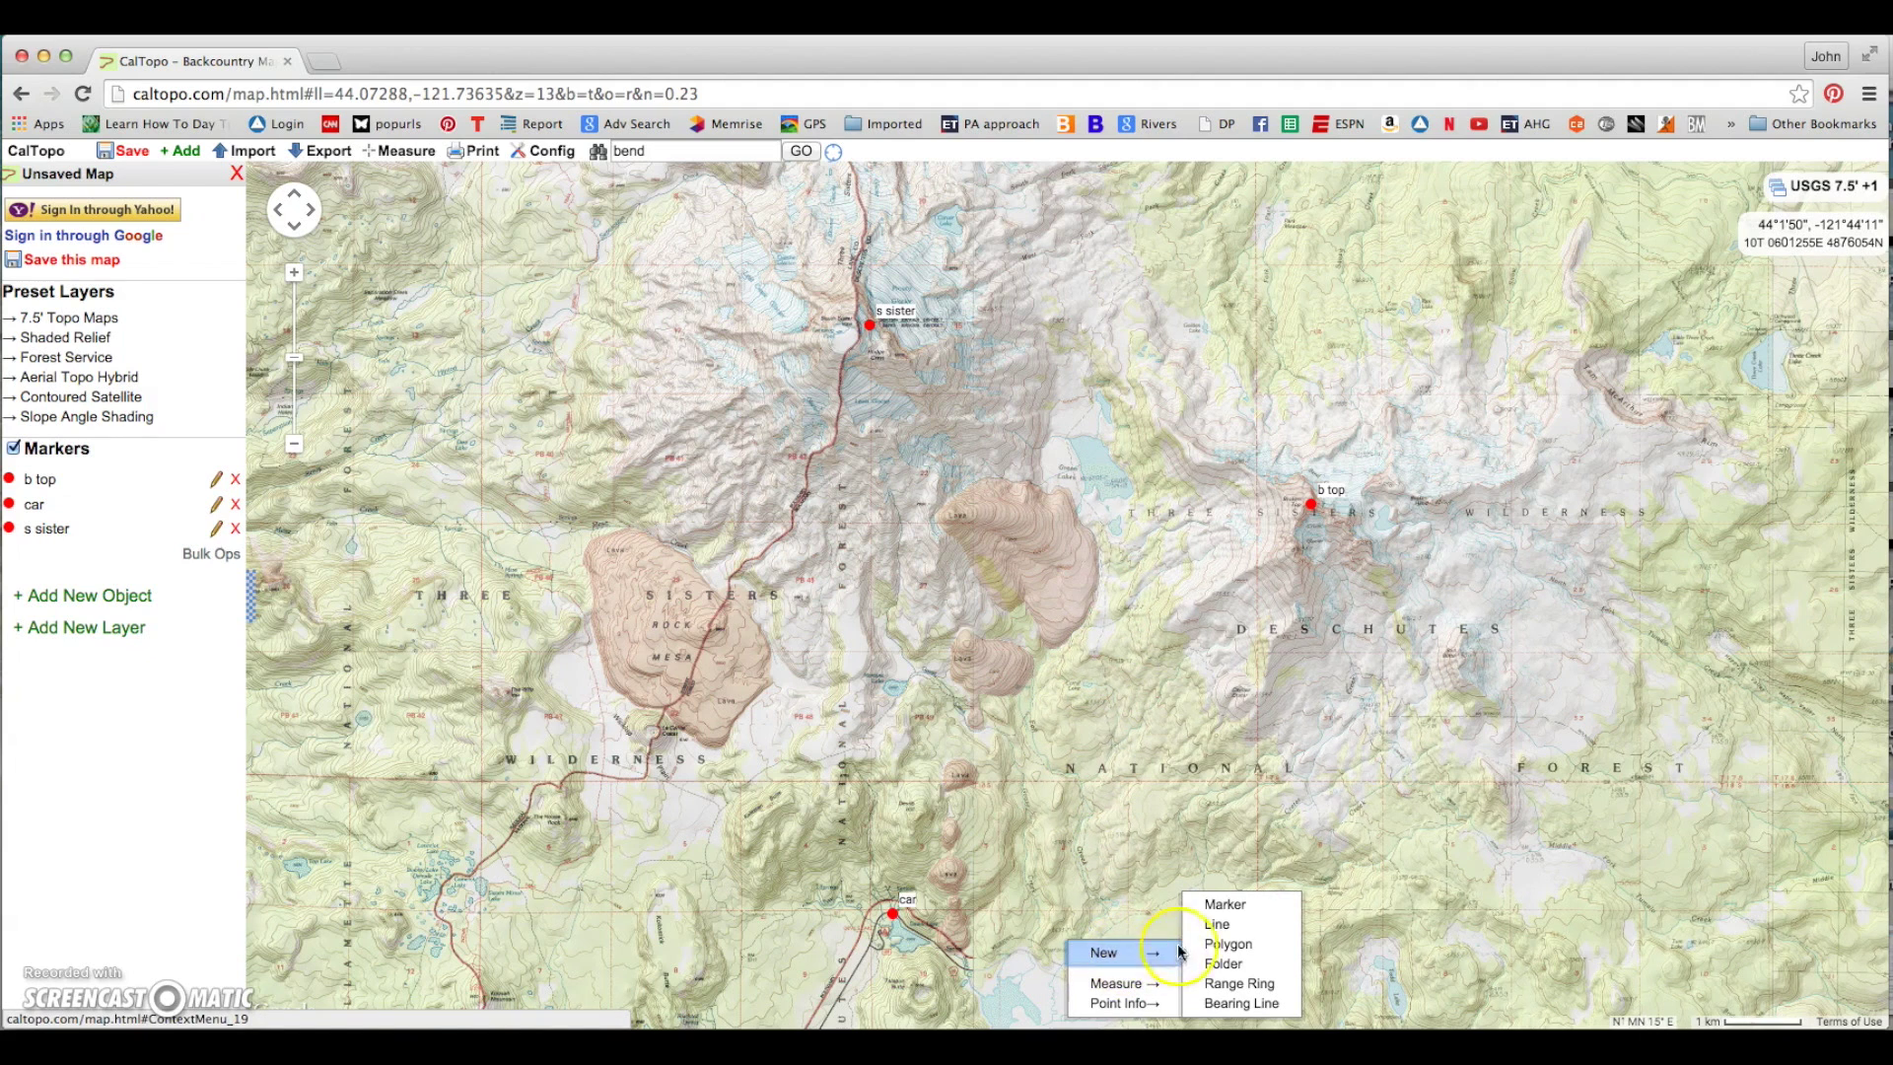
left_click(1218, 927)
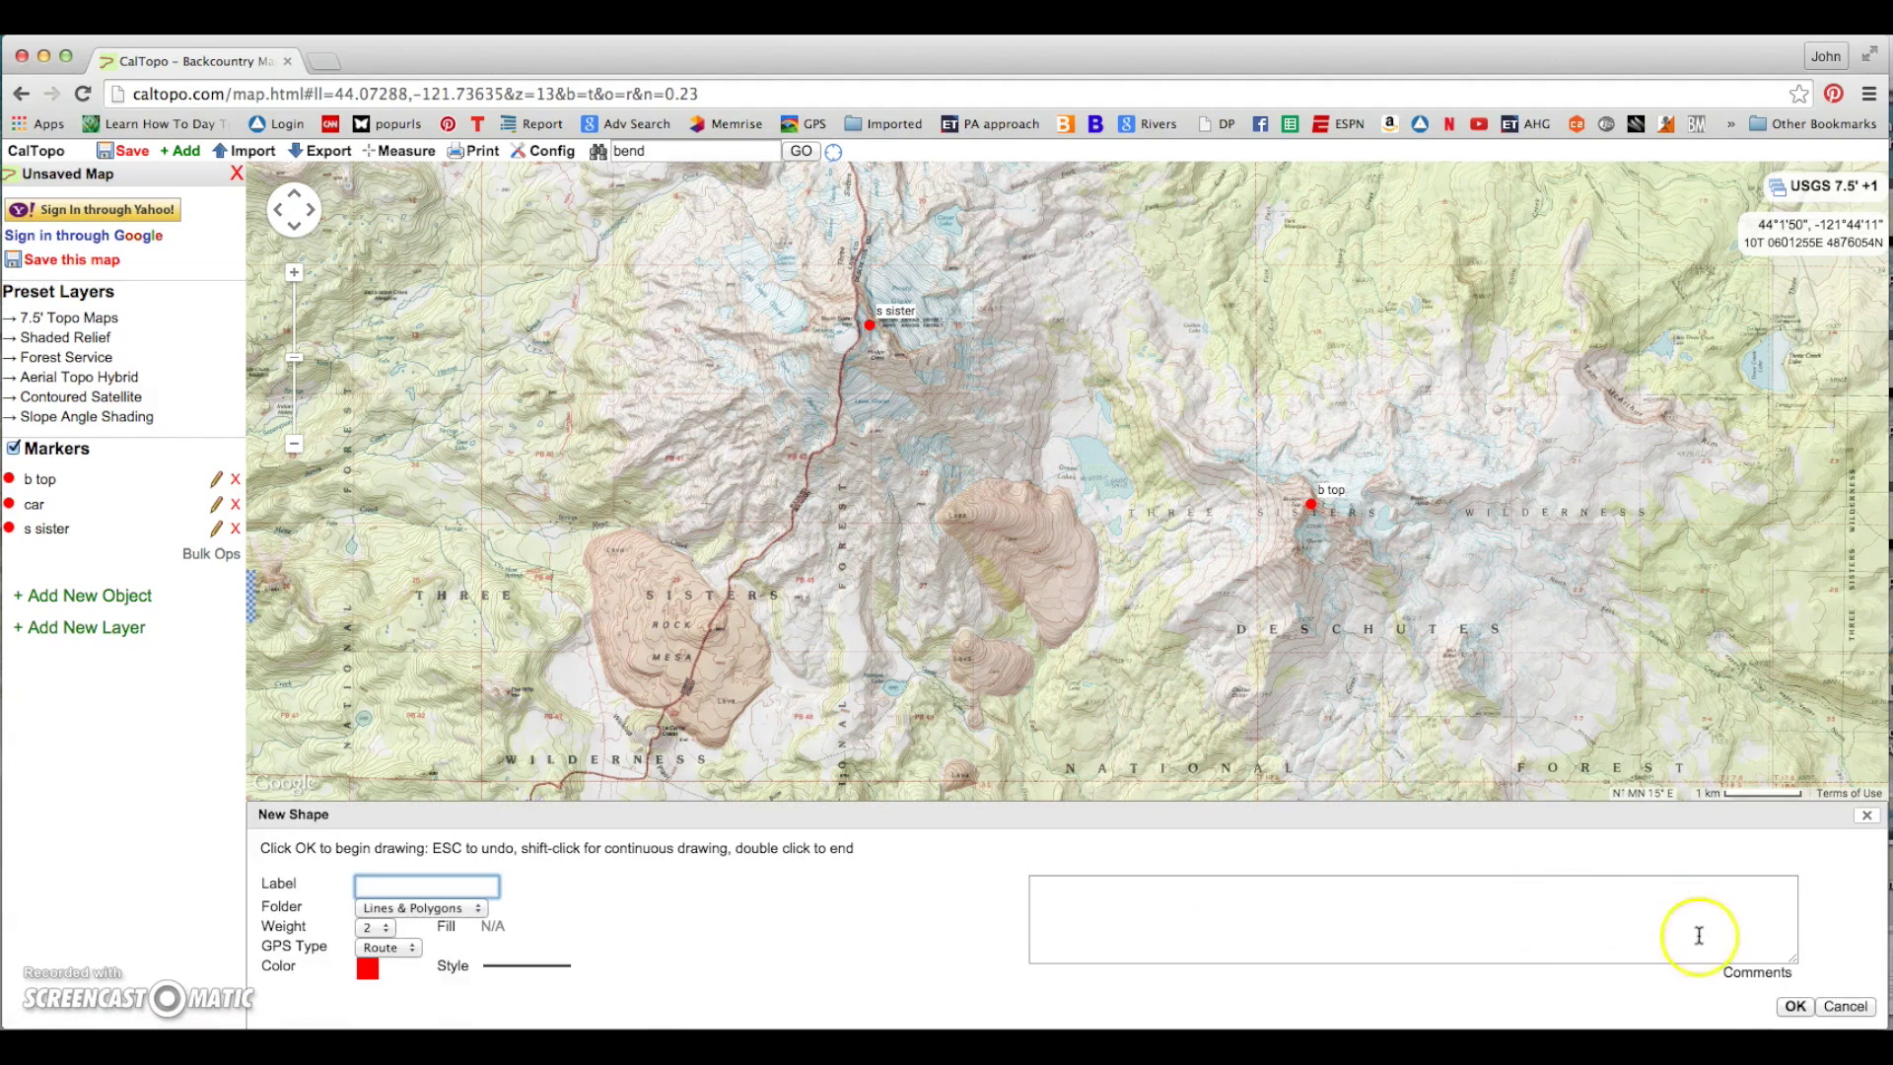
left_click(1796, 1008)
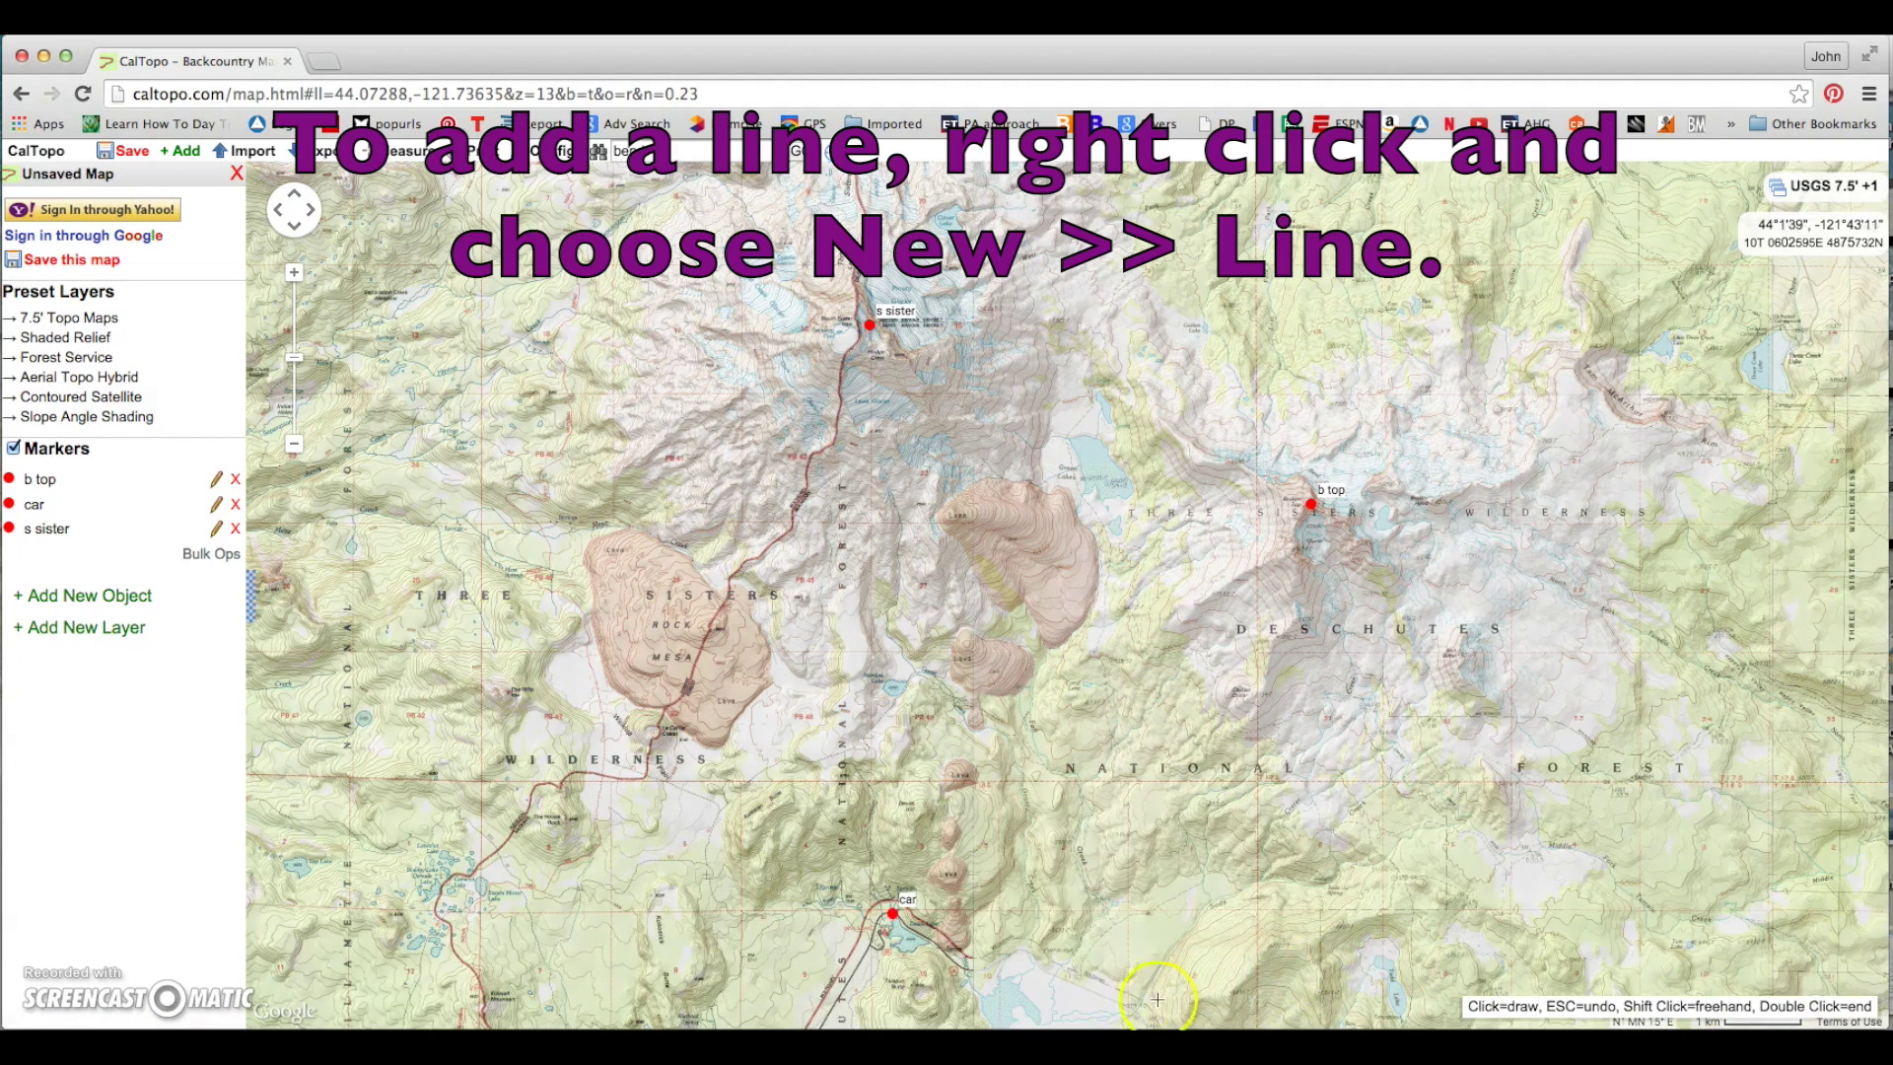
left_click(1073, 972)
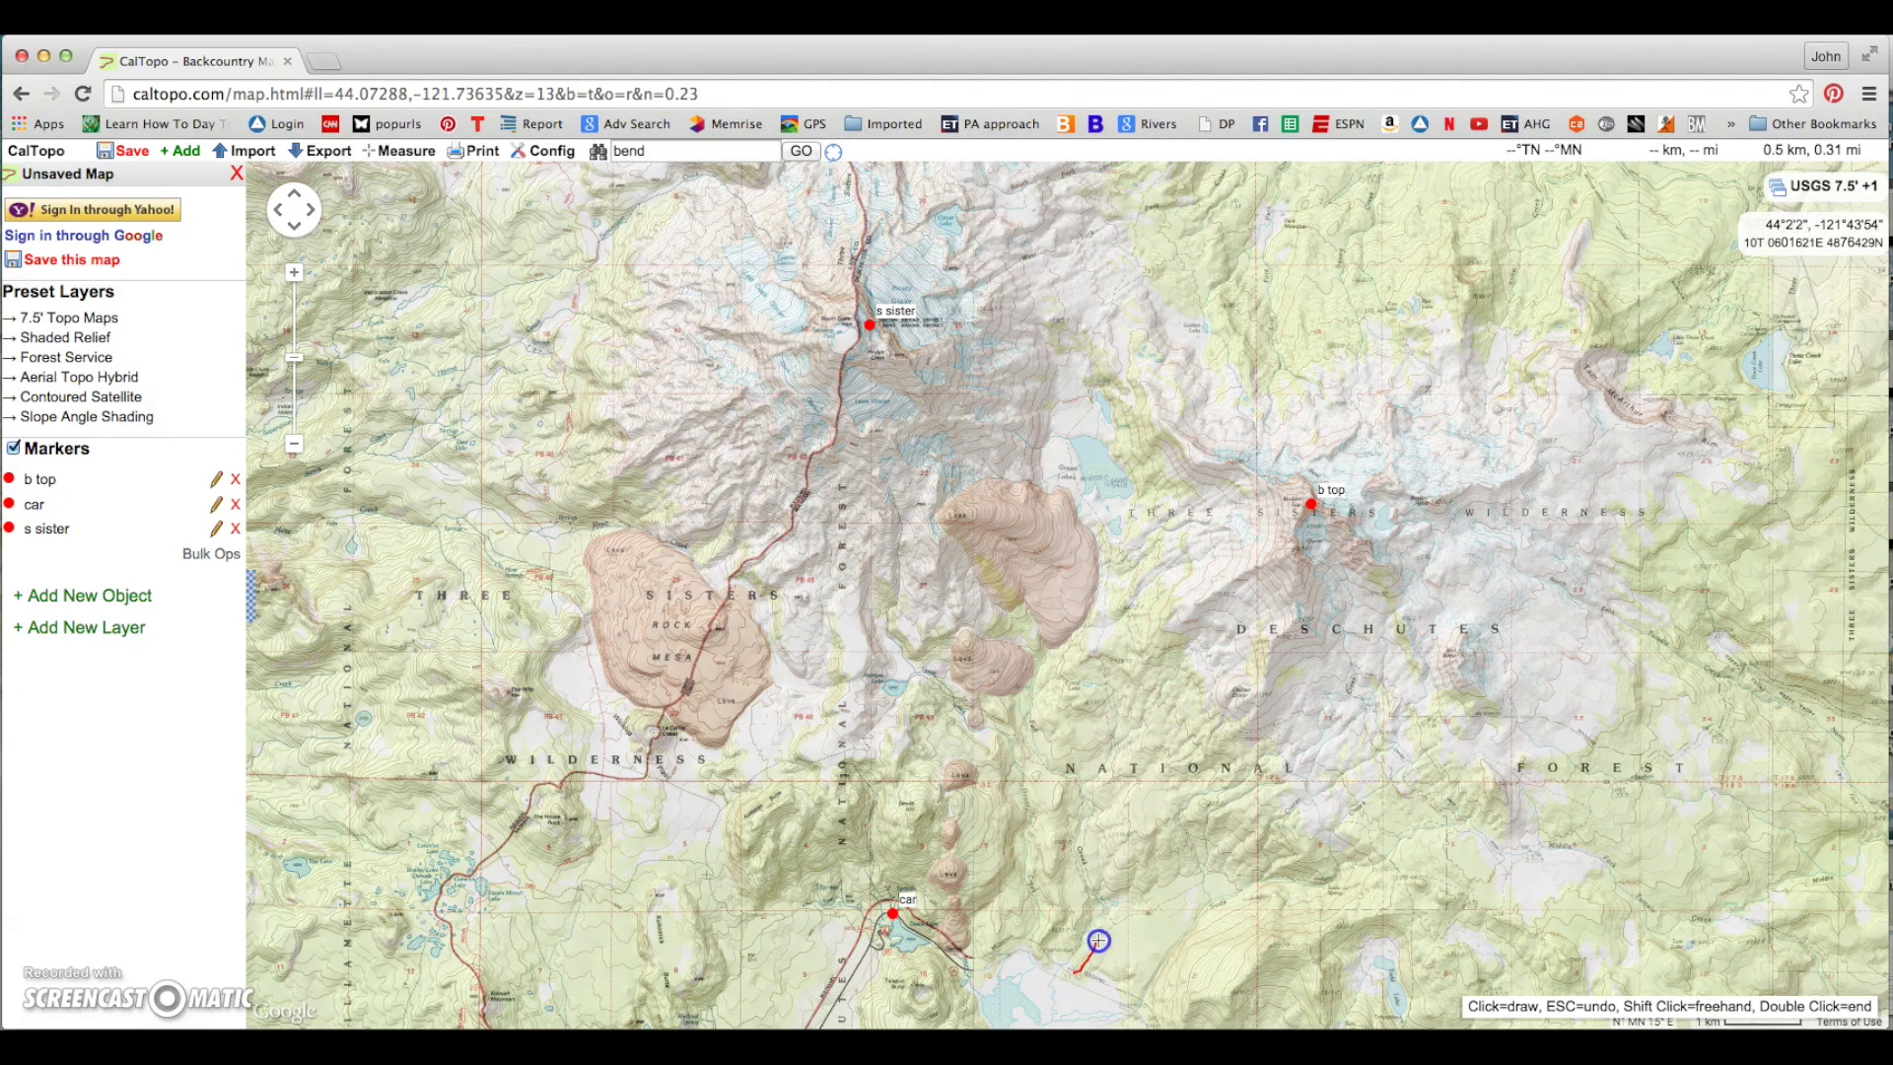
mouse_move(1103, 928)
left_mouse_down()
mouse_move(1095, 806)
mouse_move(1050, 728)
mouse_move(1102, 629)
mouse_move(1109, 549)
mouse_move(1085, 497)
left_mouse_up()
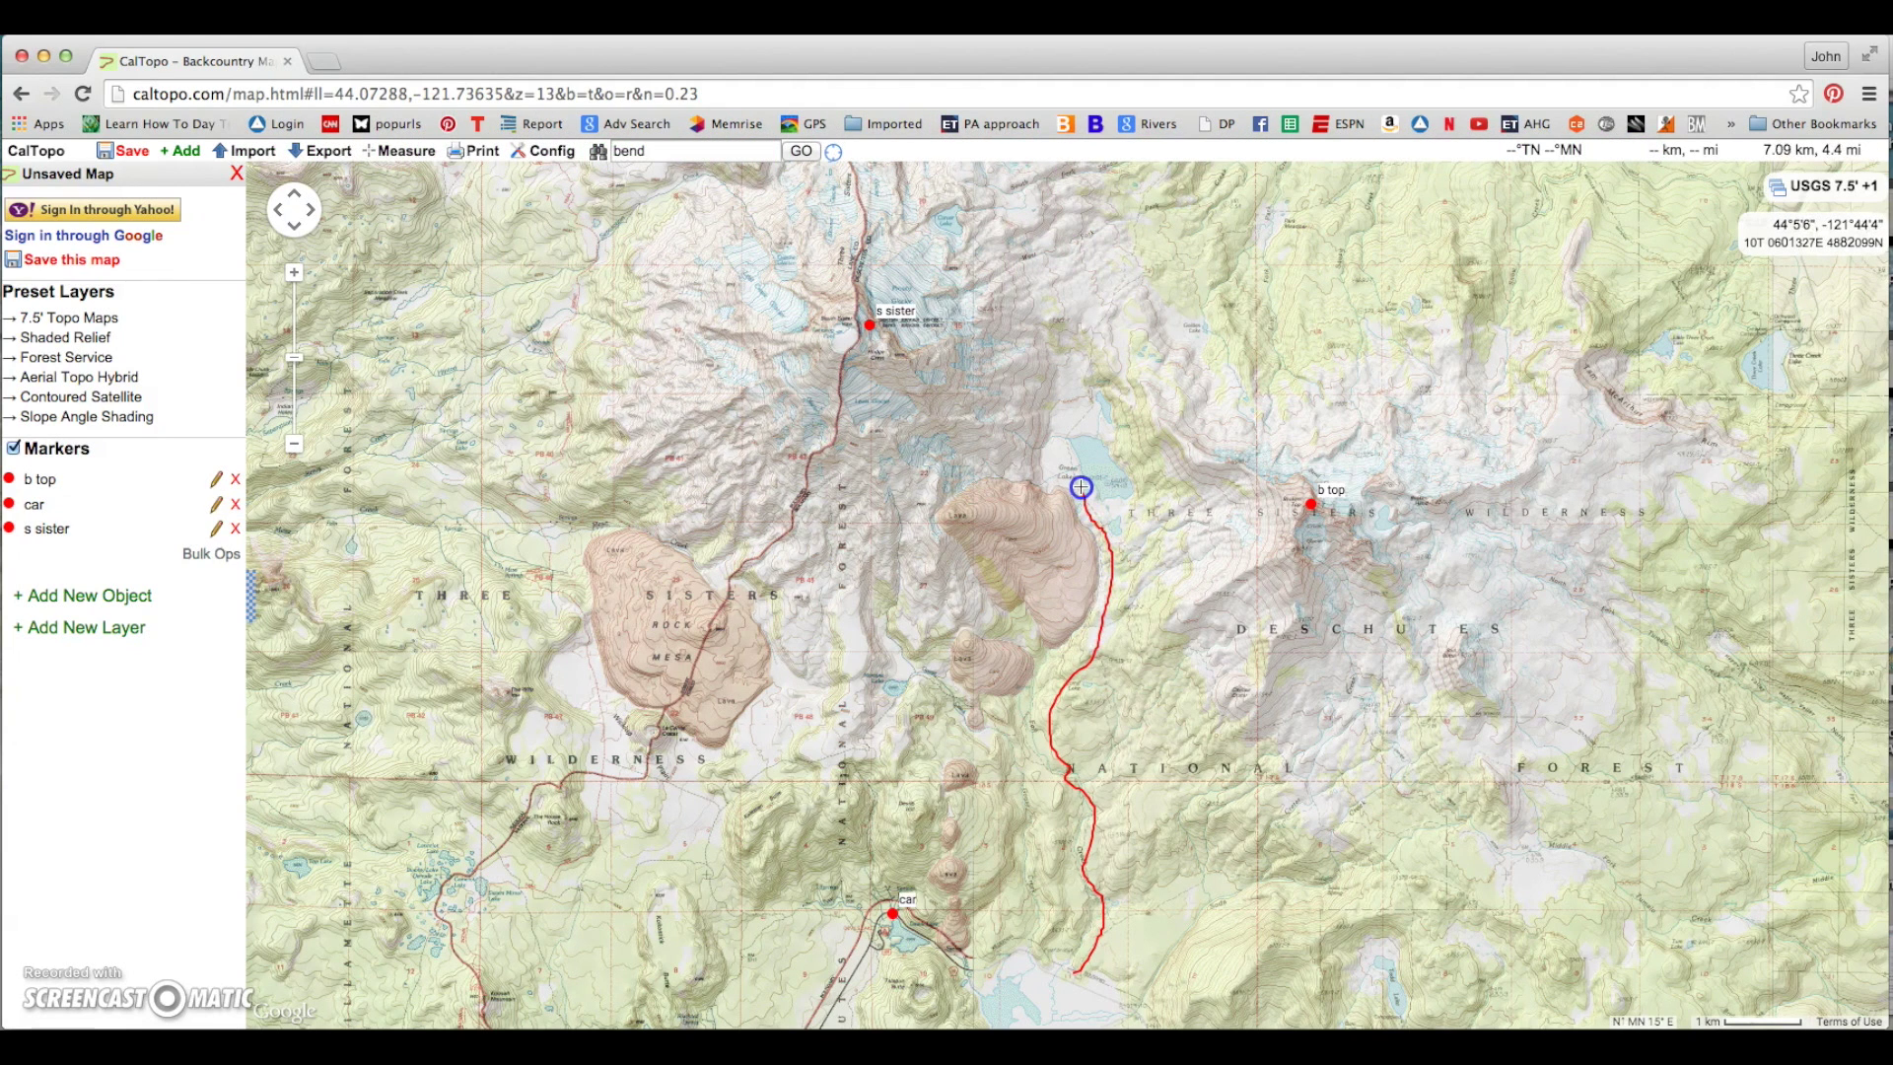
left_click_drag(1081, 487, 1082, 487)
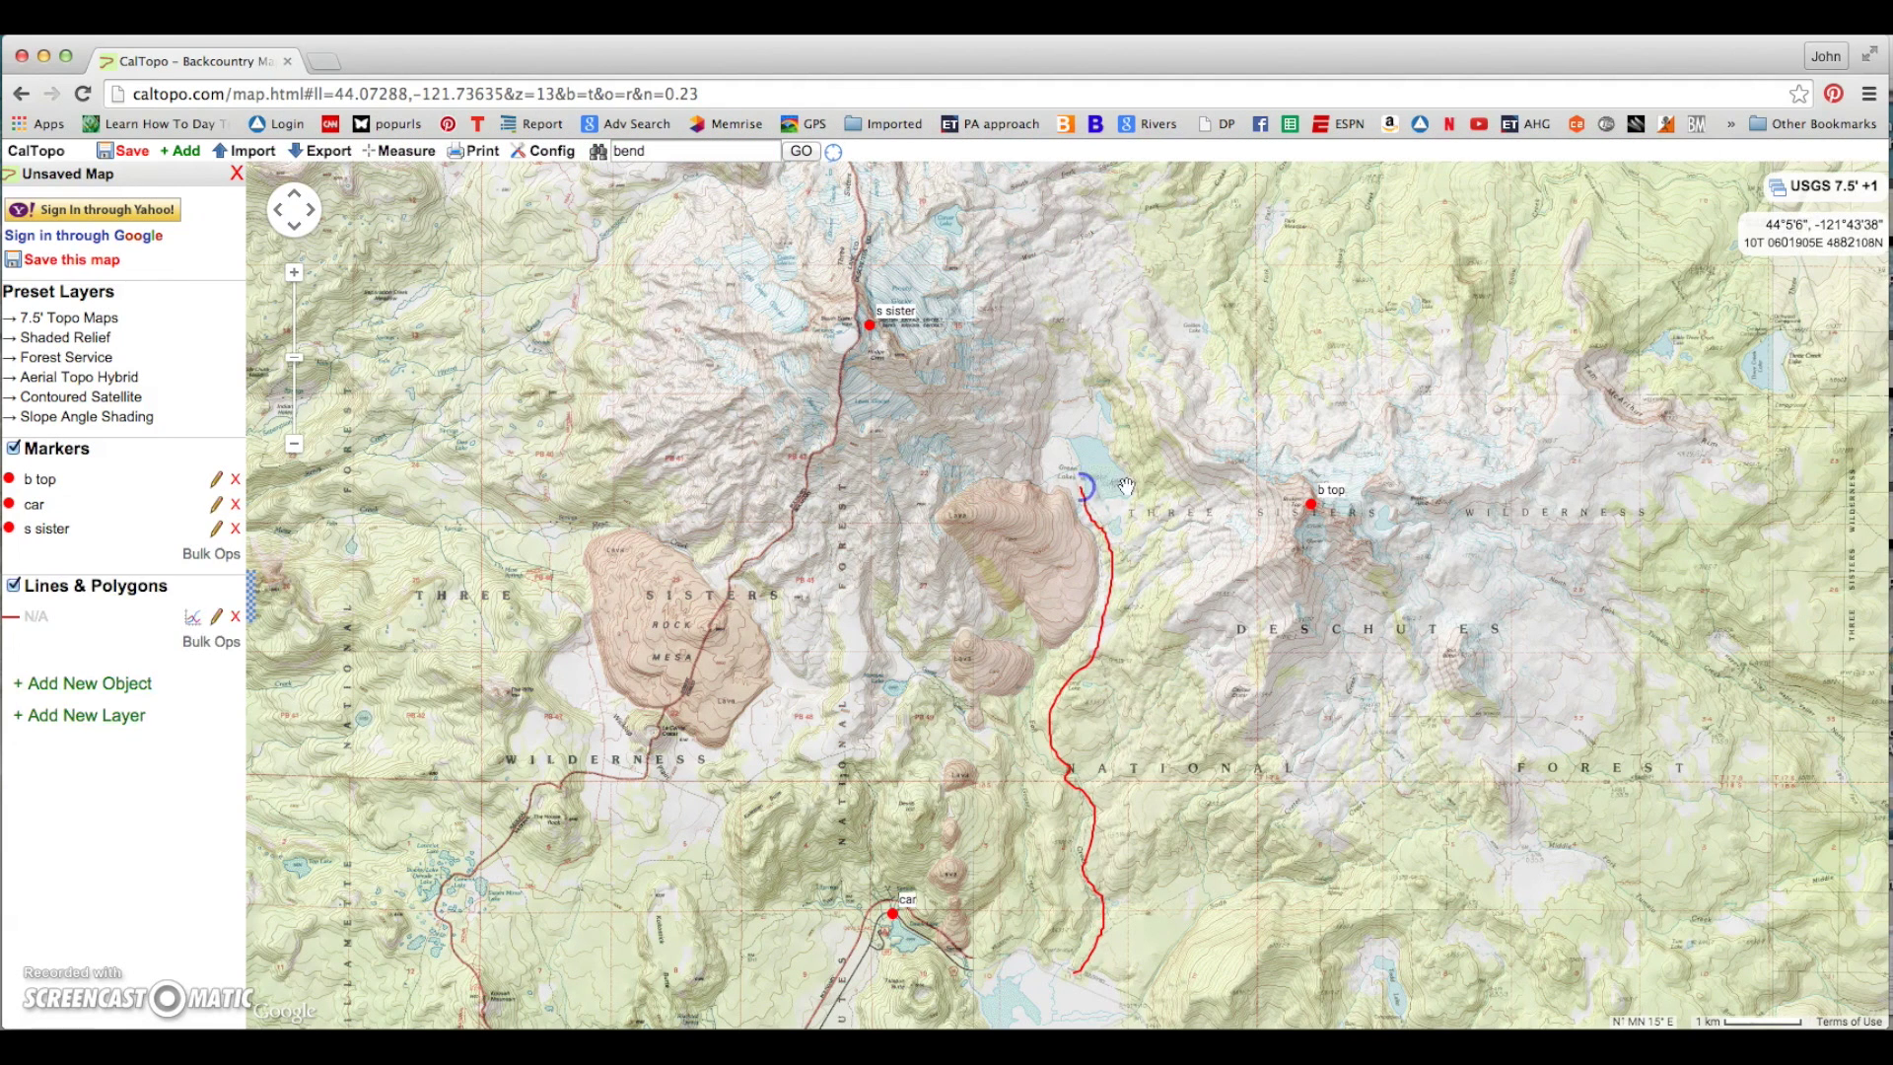
left_click(1162, 514)
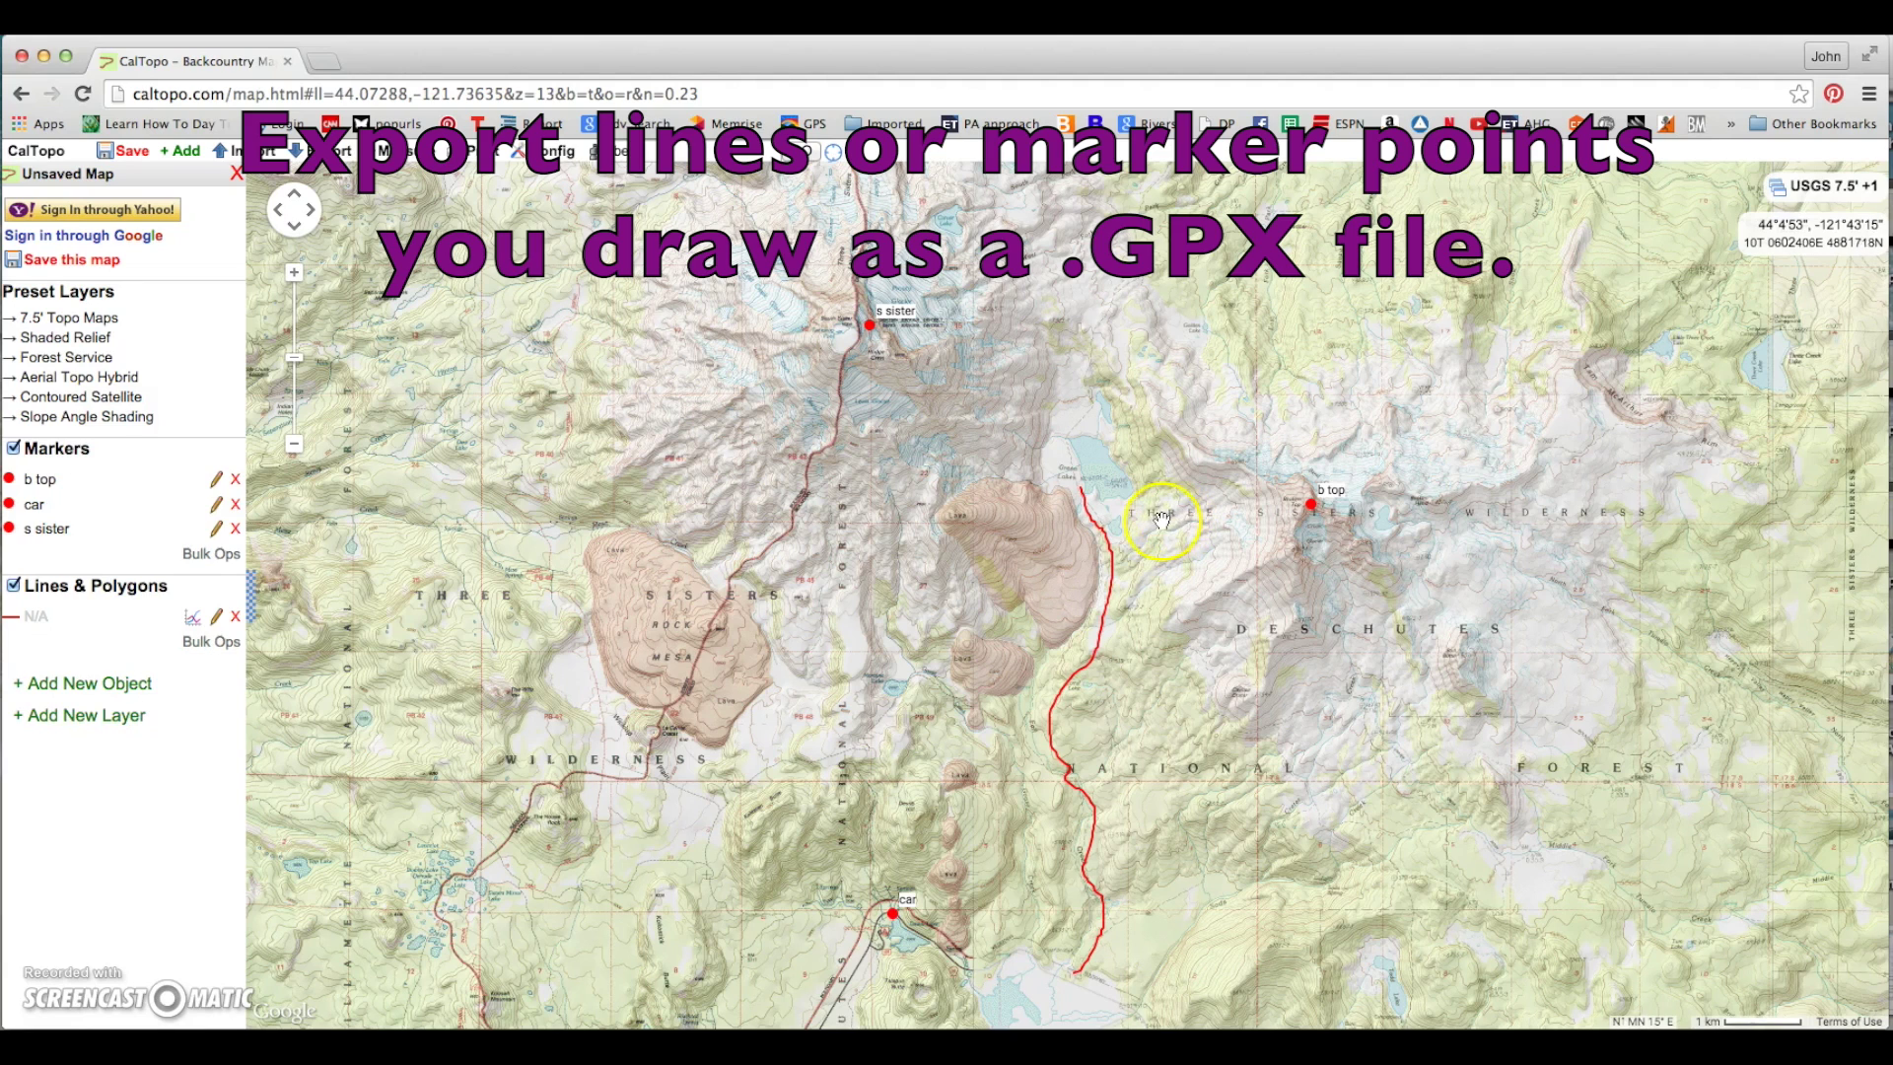
- Export the car, s sister and b top markers plus the line as a GPX file
left_click(325, 152)
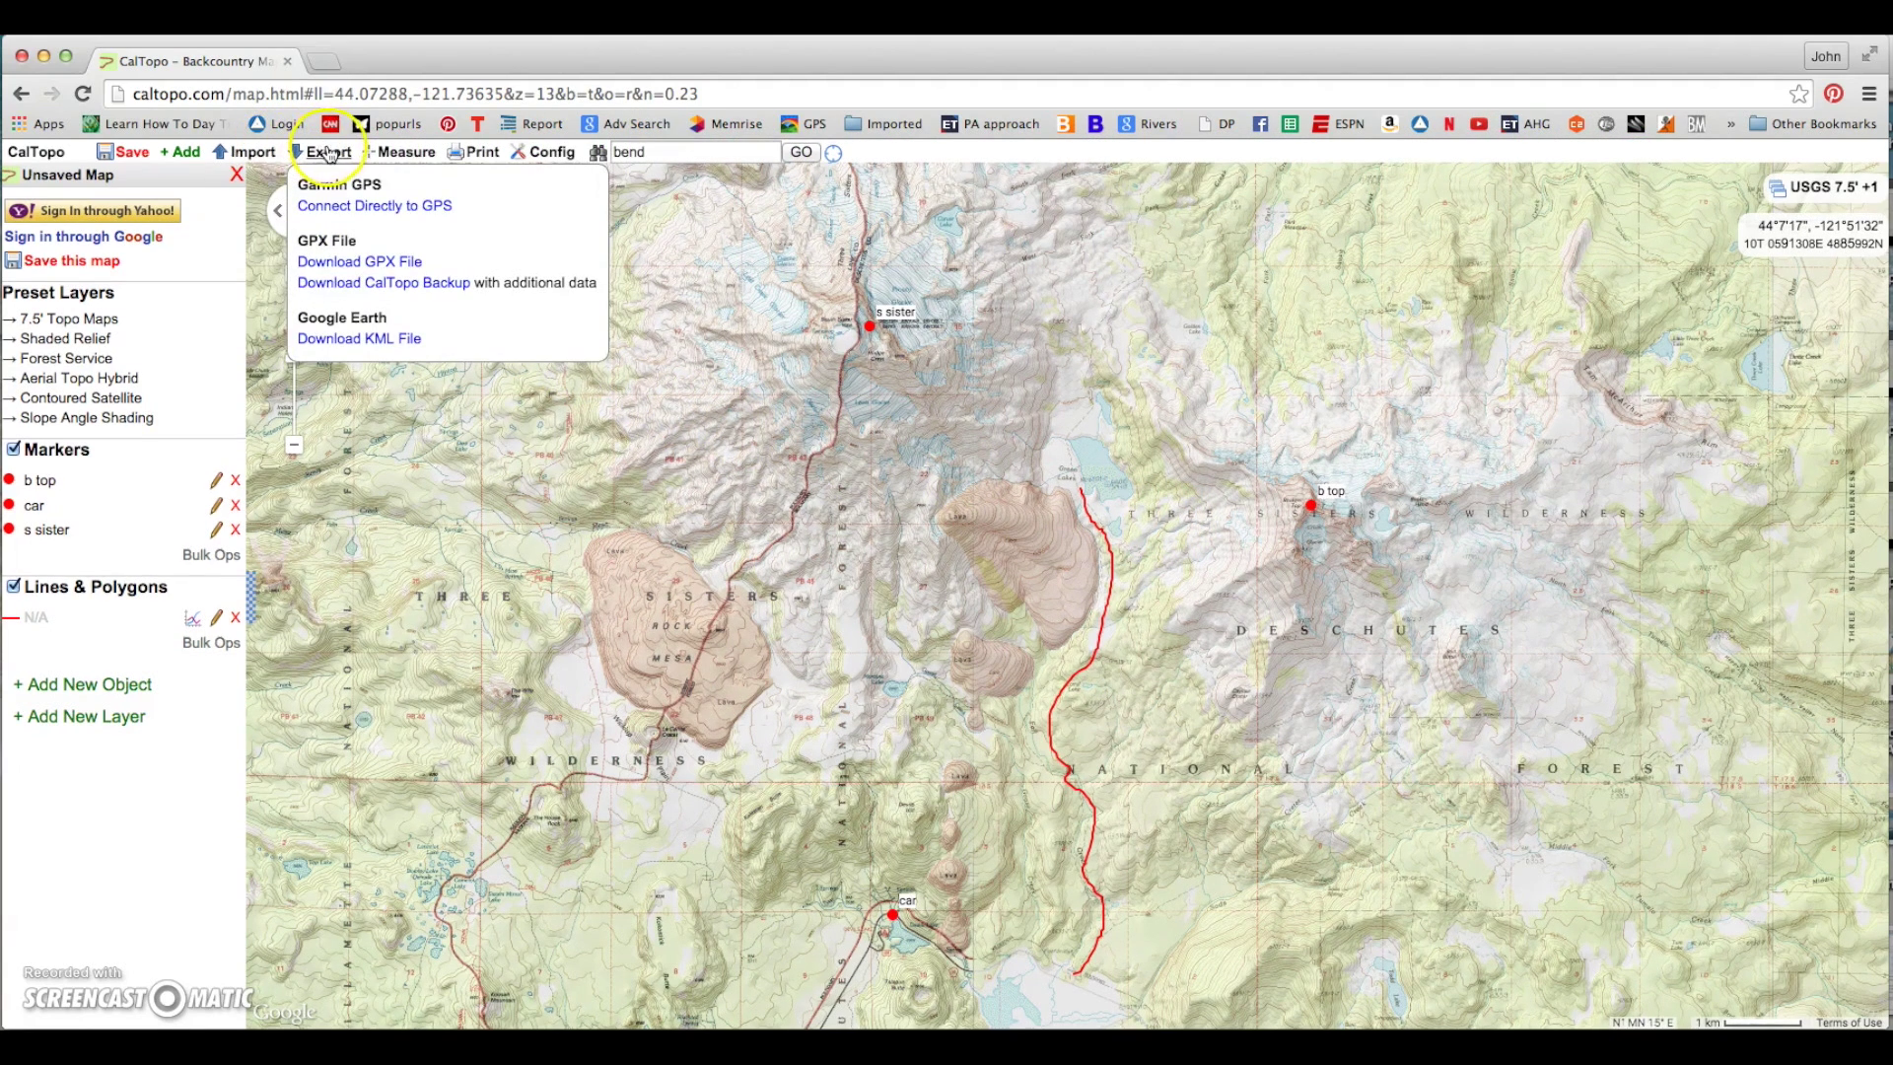
left_click(345, 263)
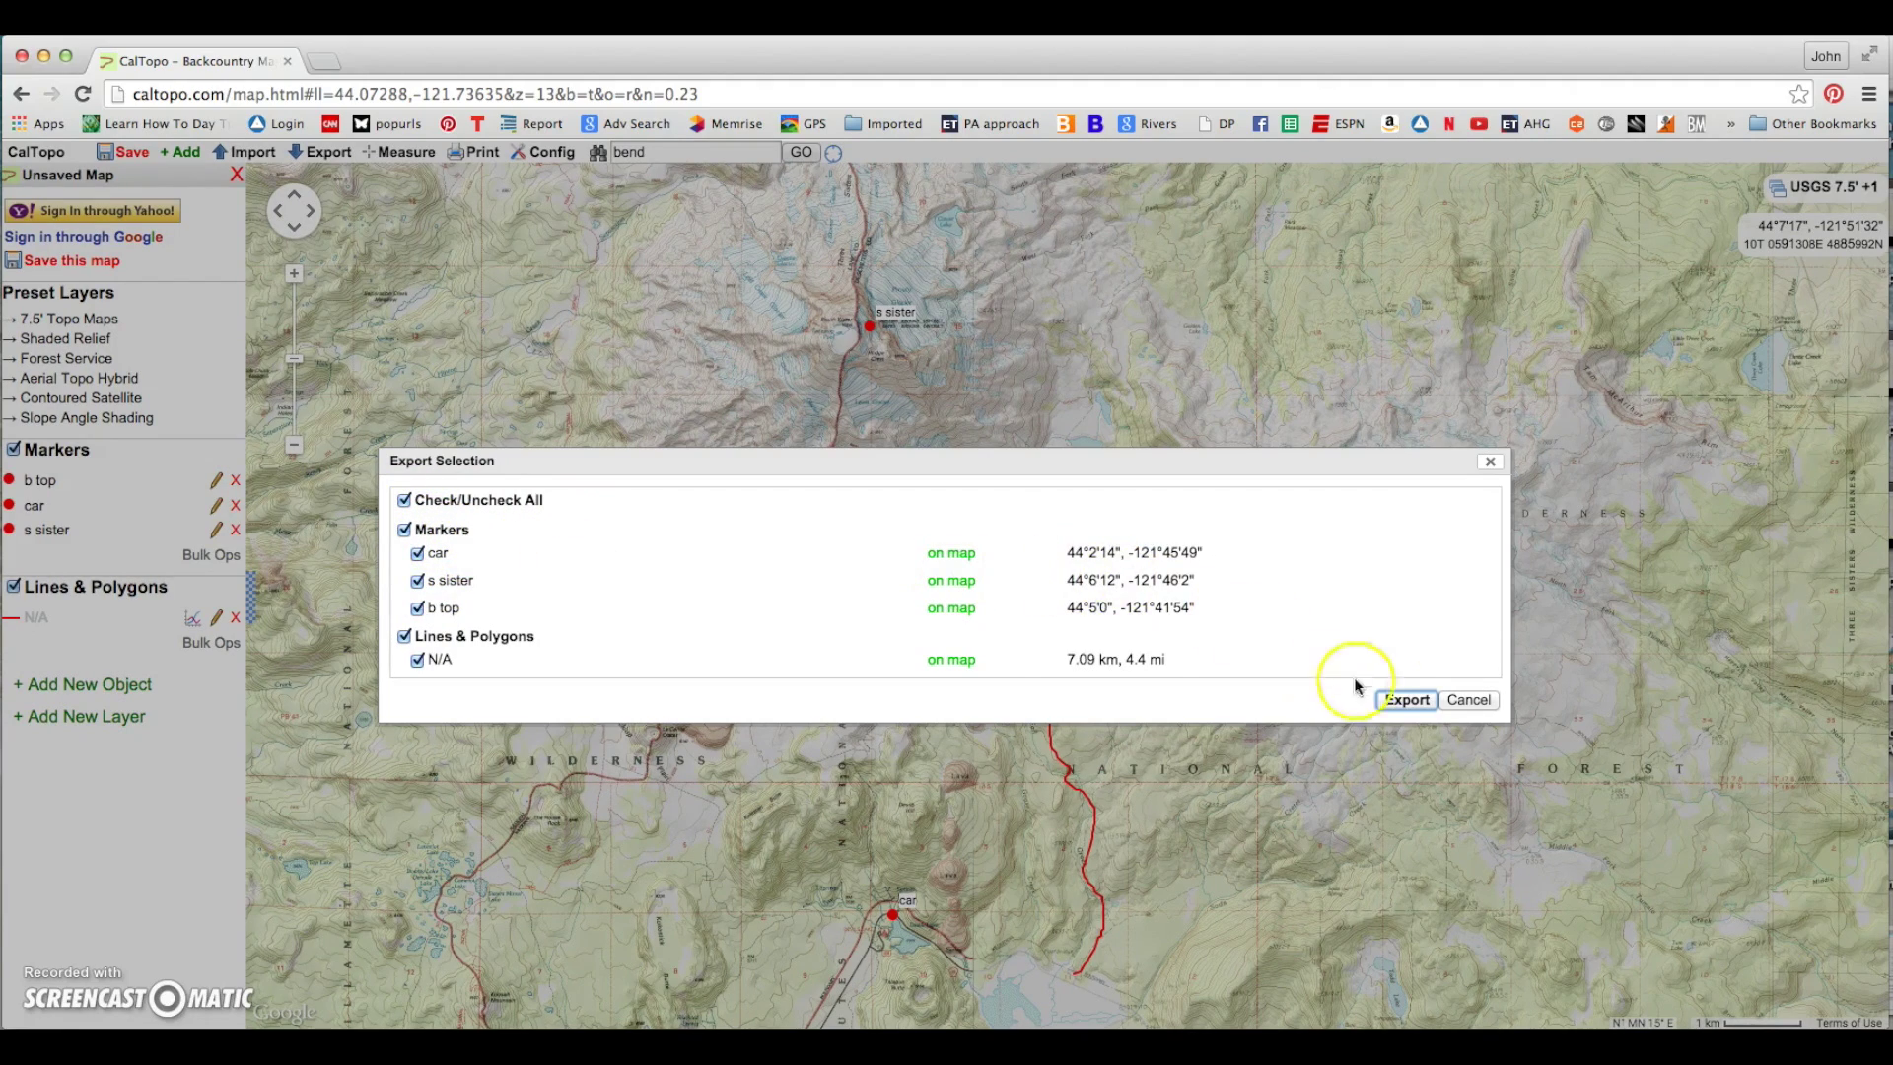
left_click(1407, 700)
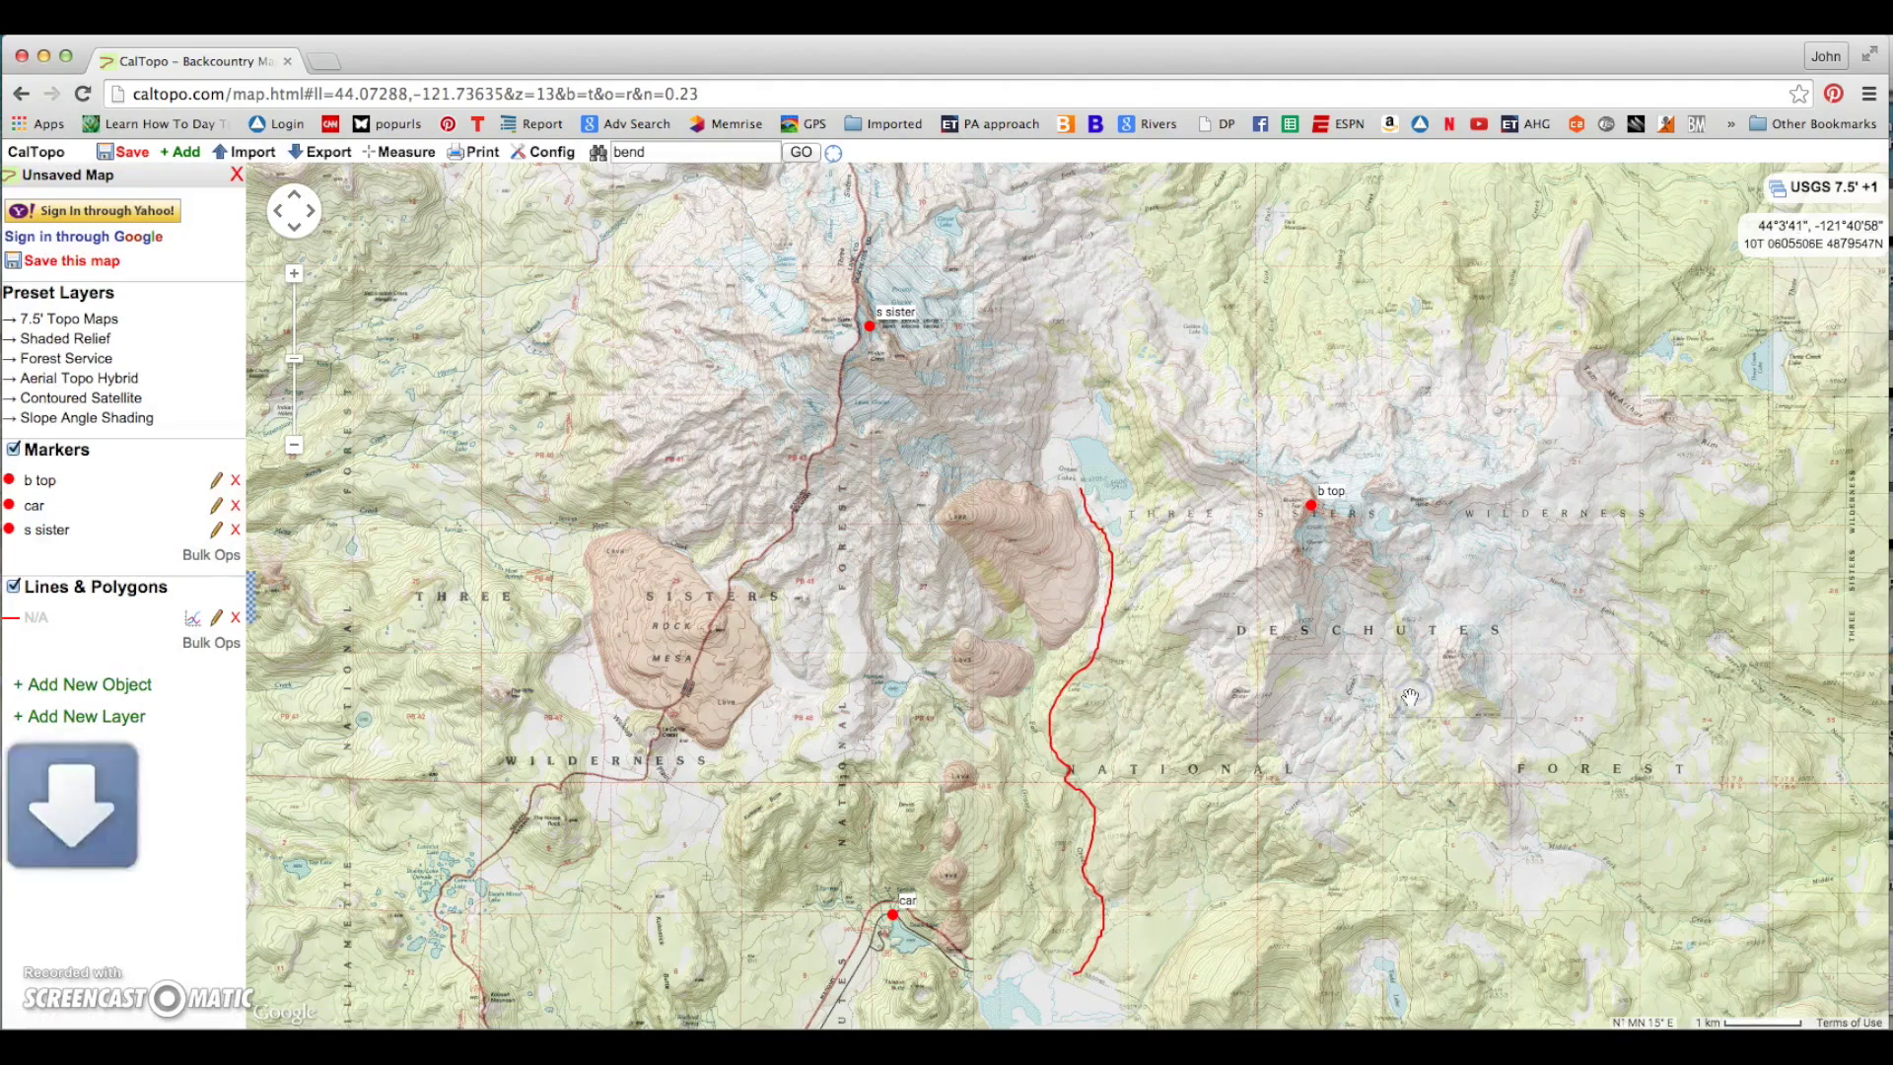
left_click(141, 1023)
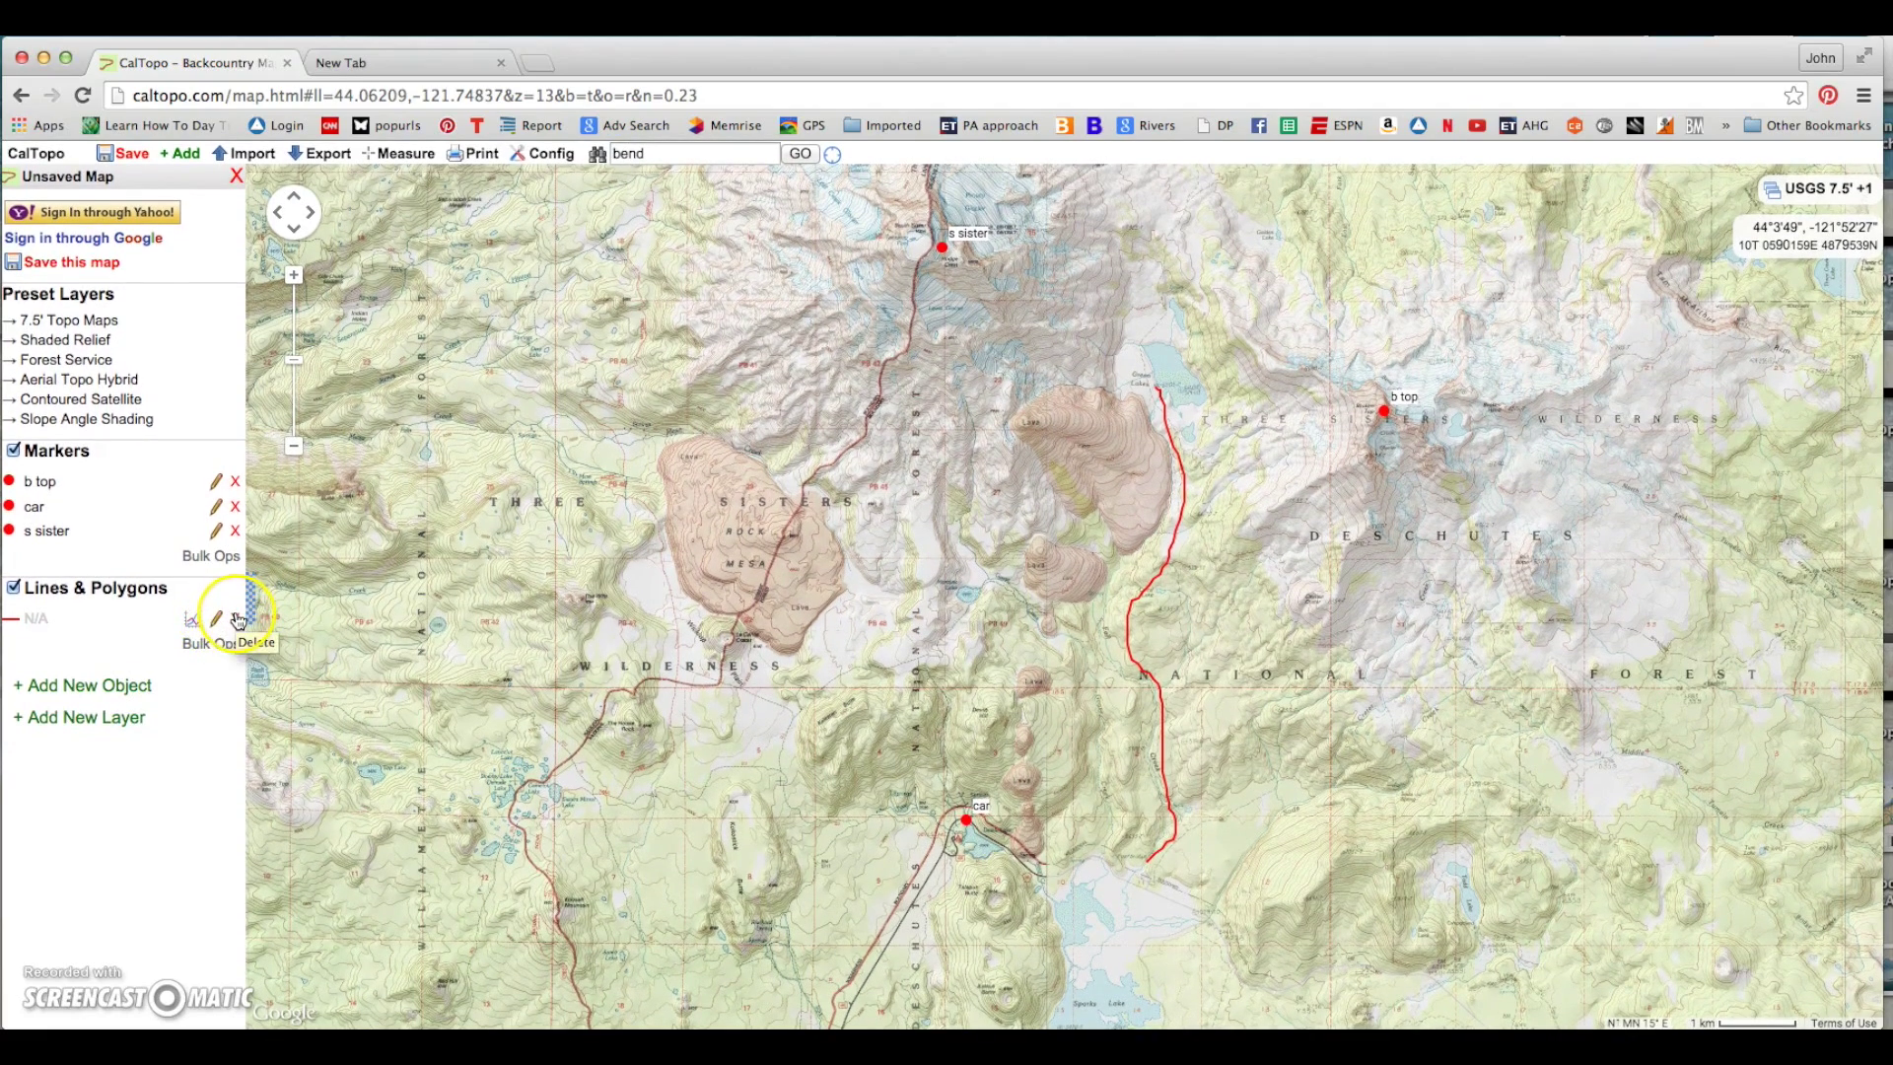
- Delete the N/A route line from Lines & Polygons, leaving the three markers
left_click(236, 620)
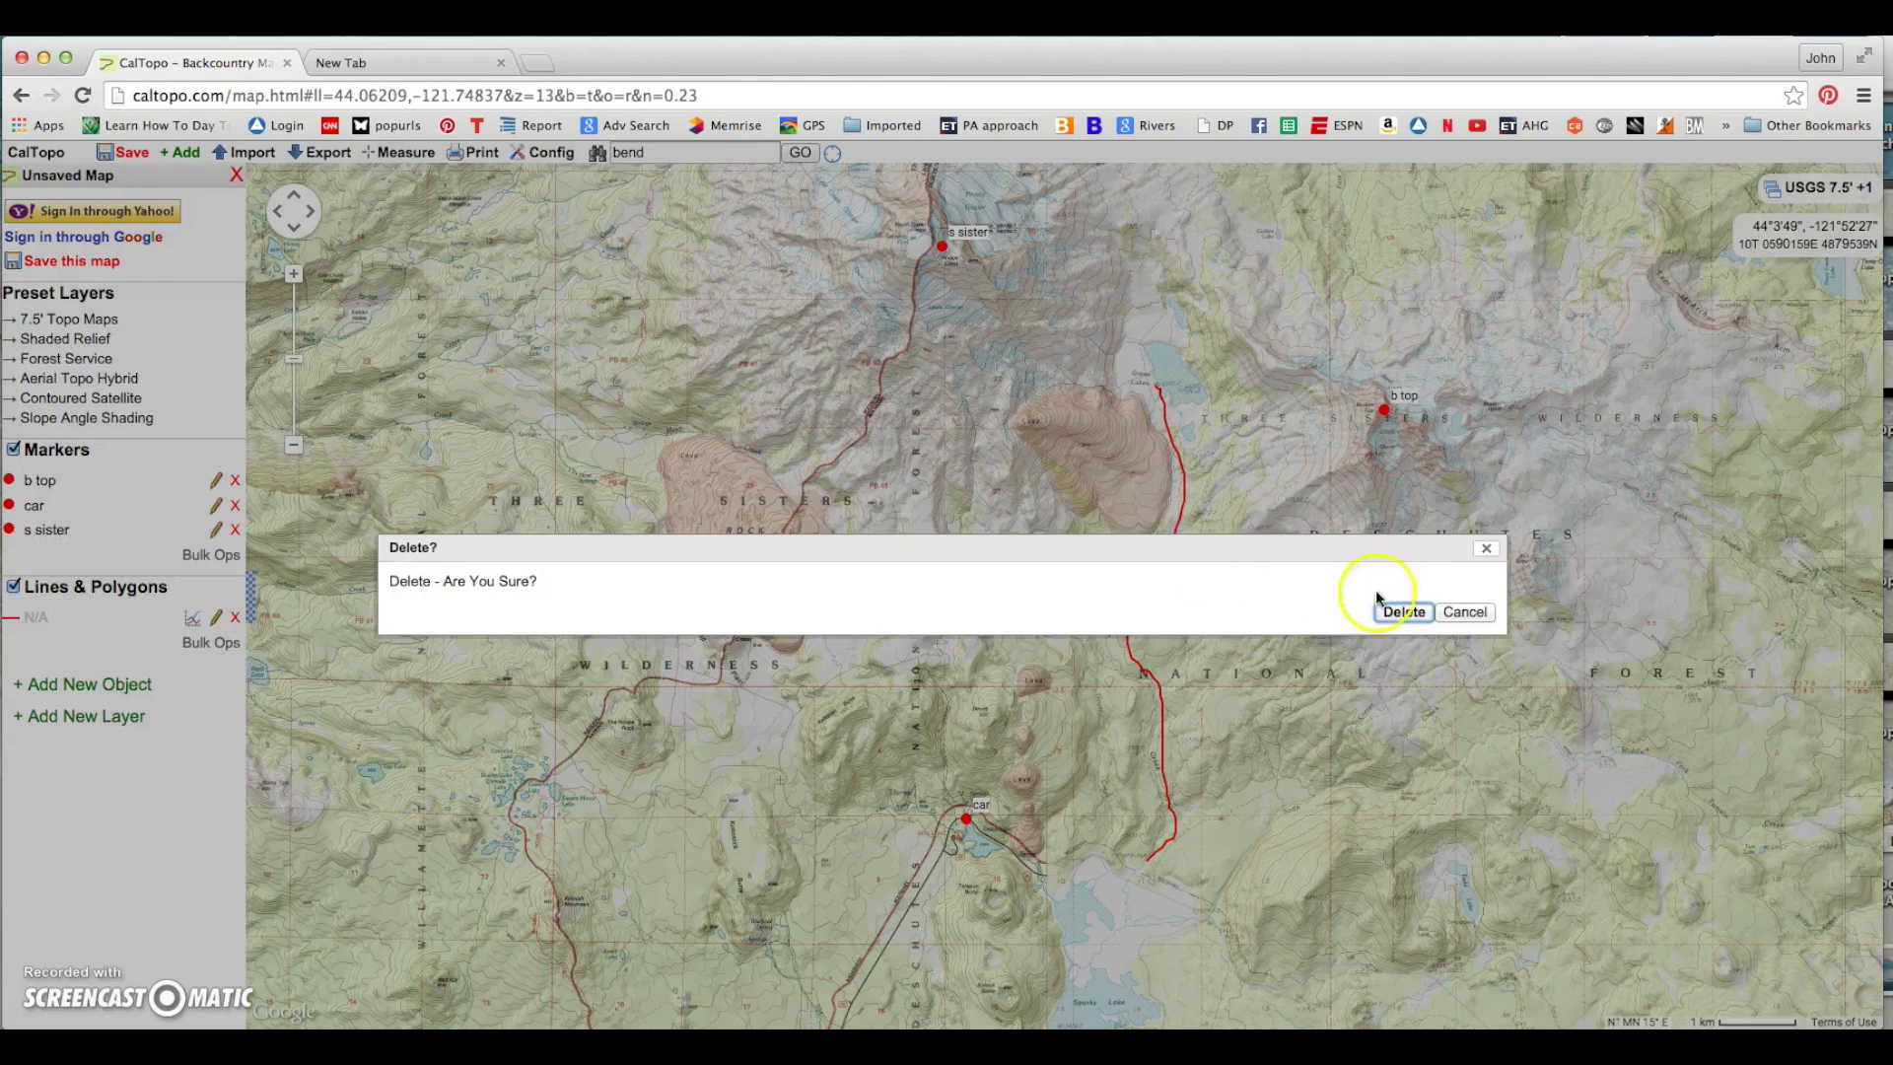
left_click(1402, 611)
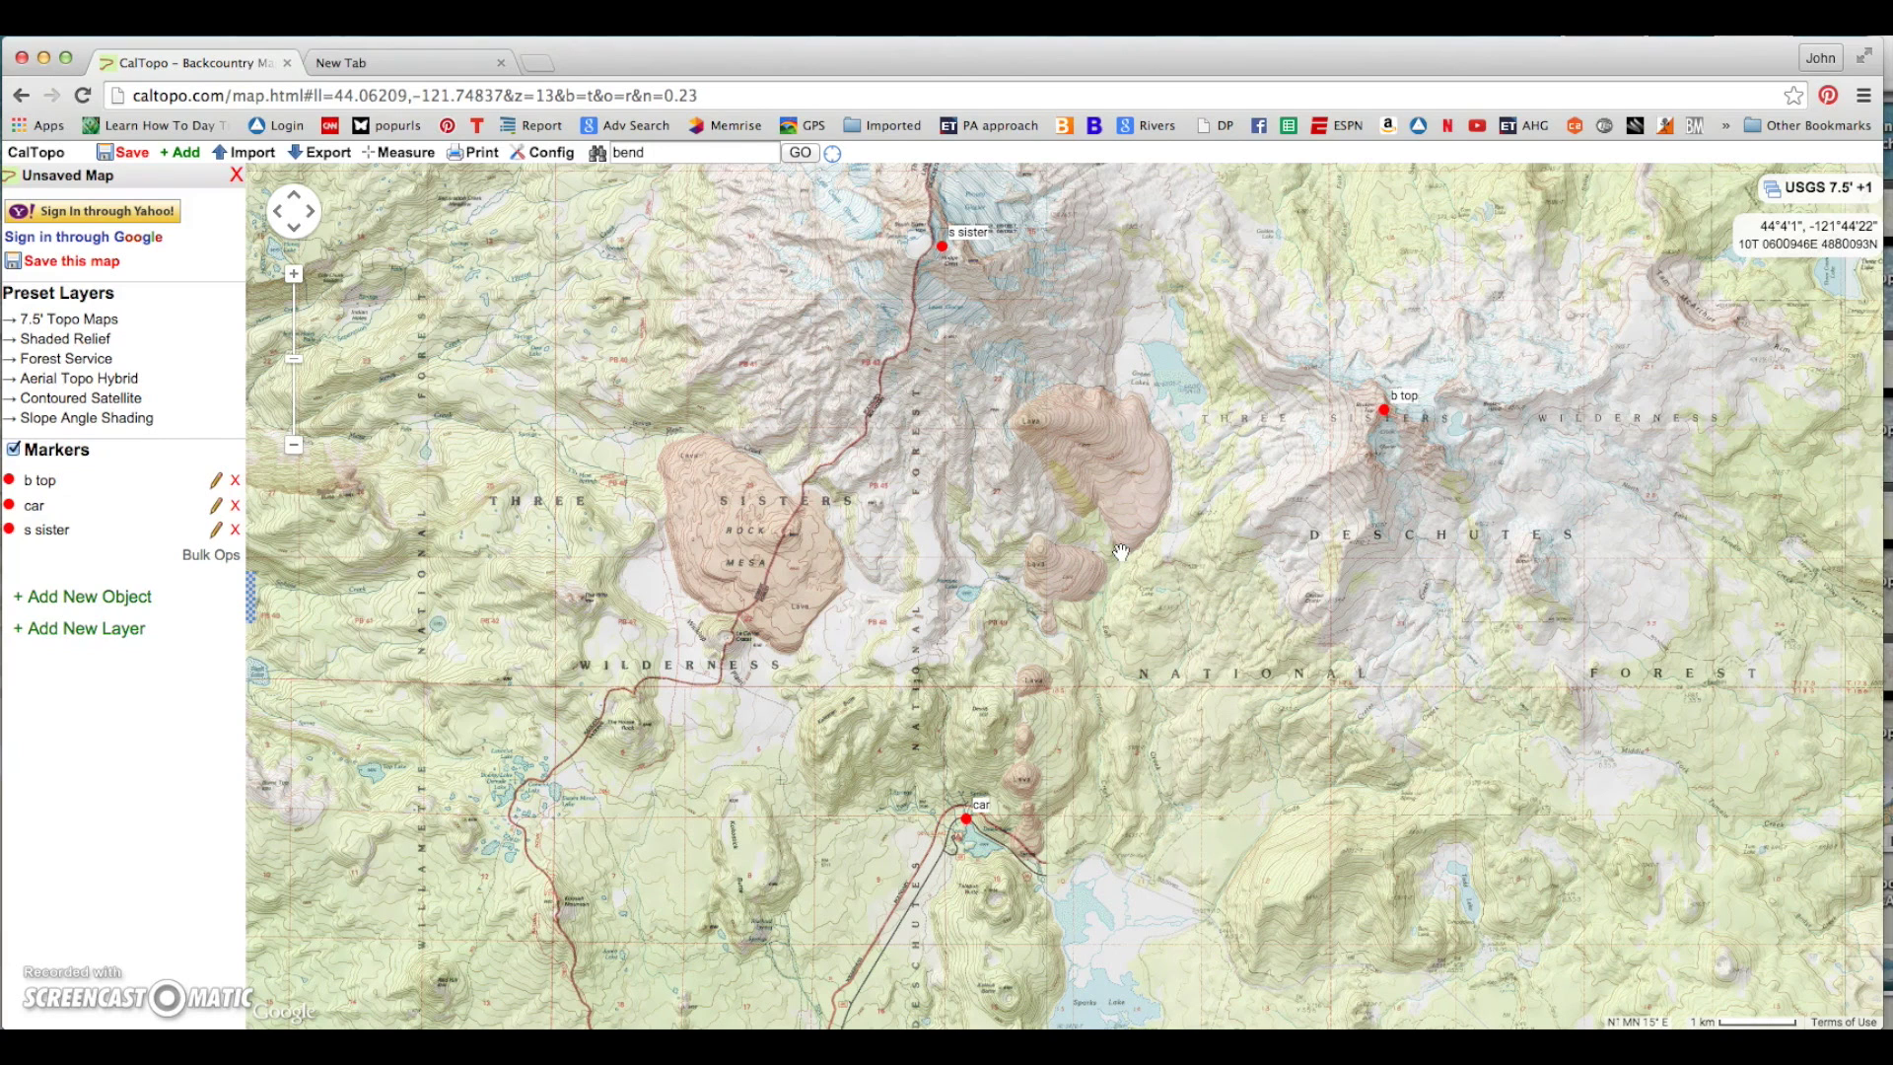
left_click_drag(1133, 537, 1115, 570)
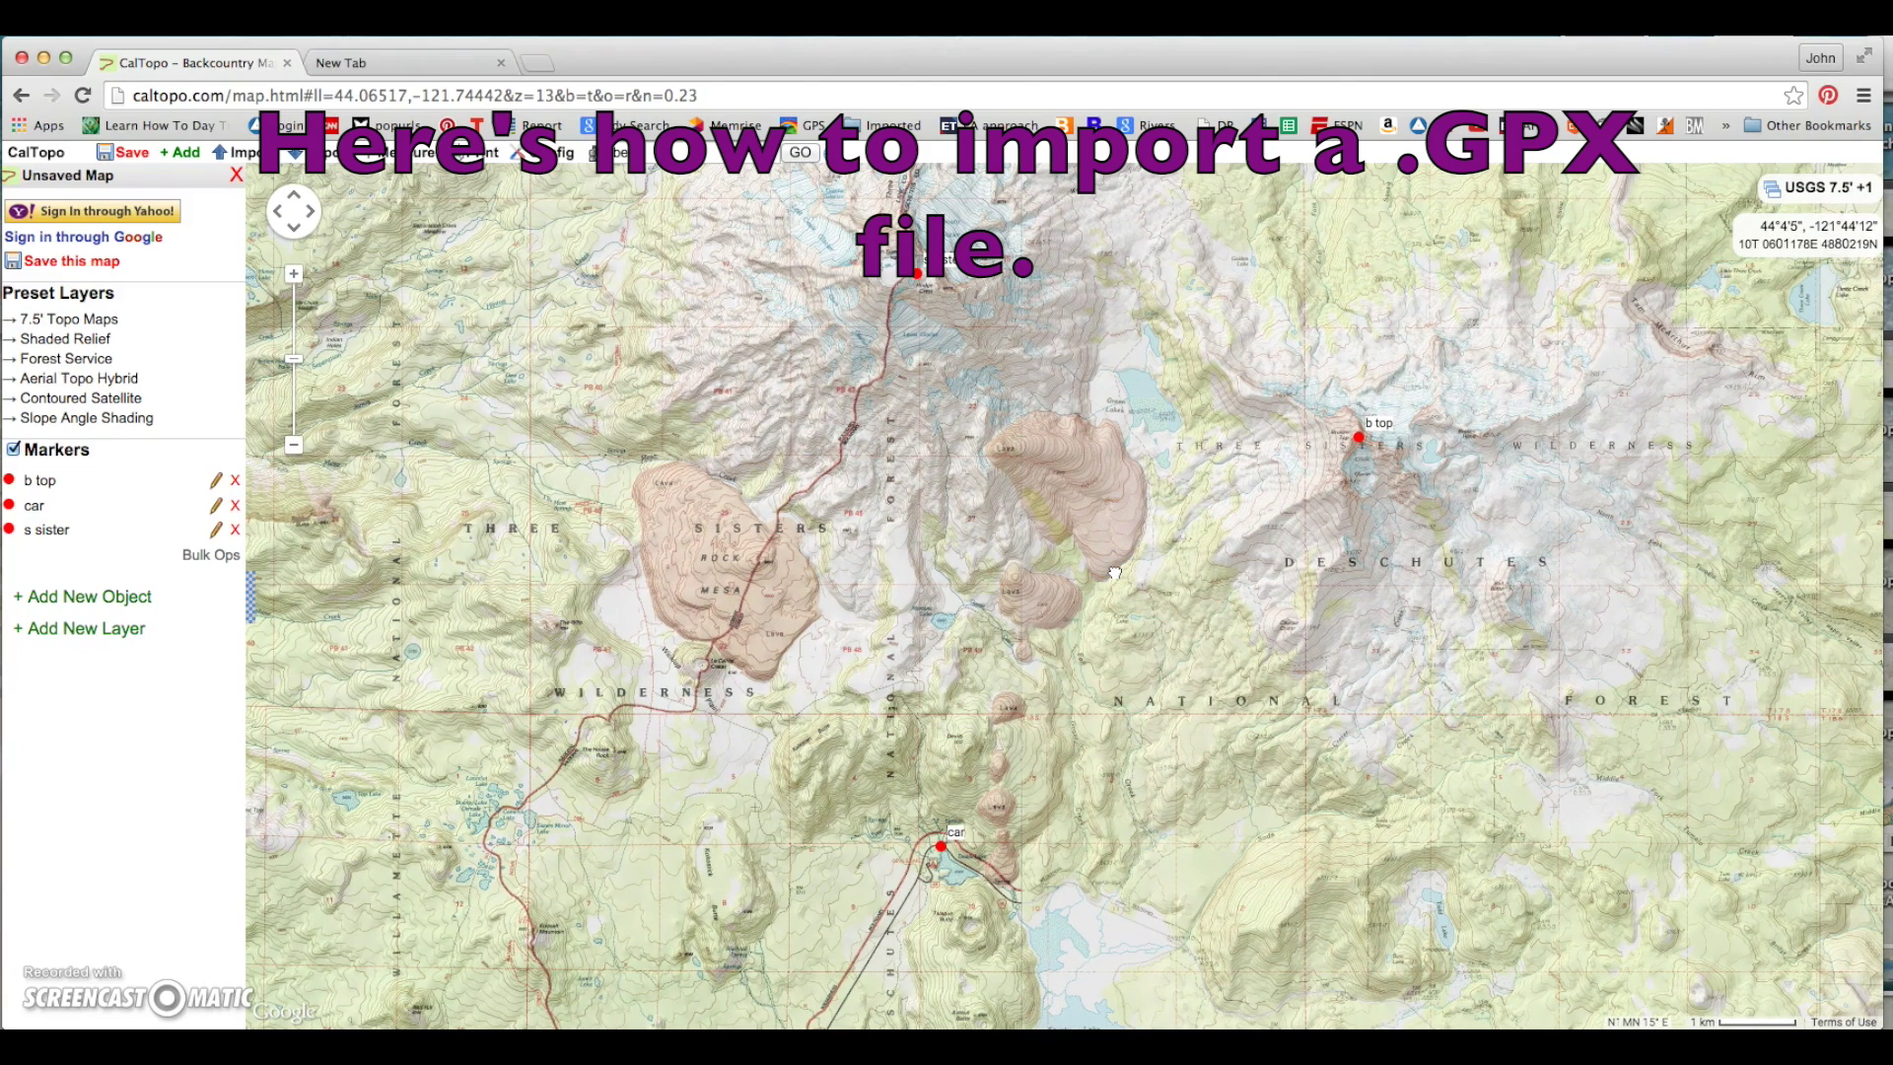
- Import 'south sister climbing route.gpx' from Downloads as the red 'climb' track
left_click(1112, 570)
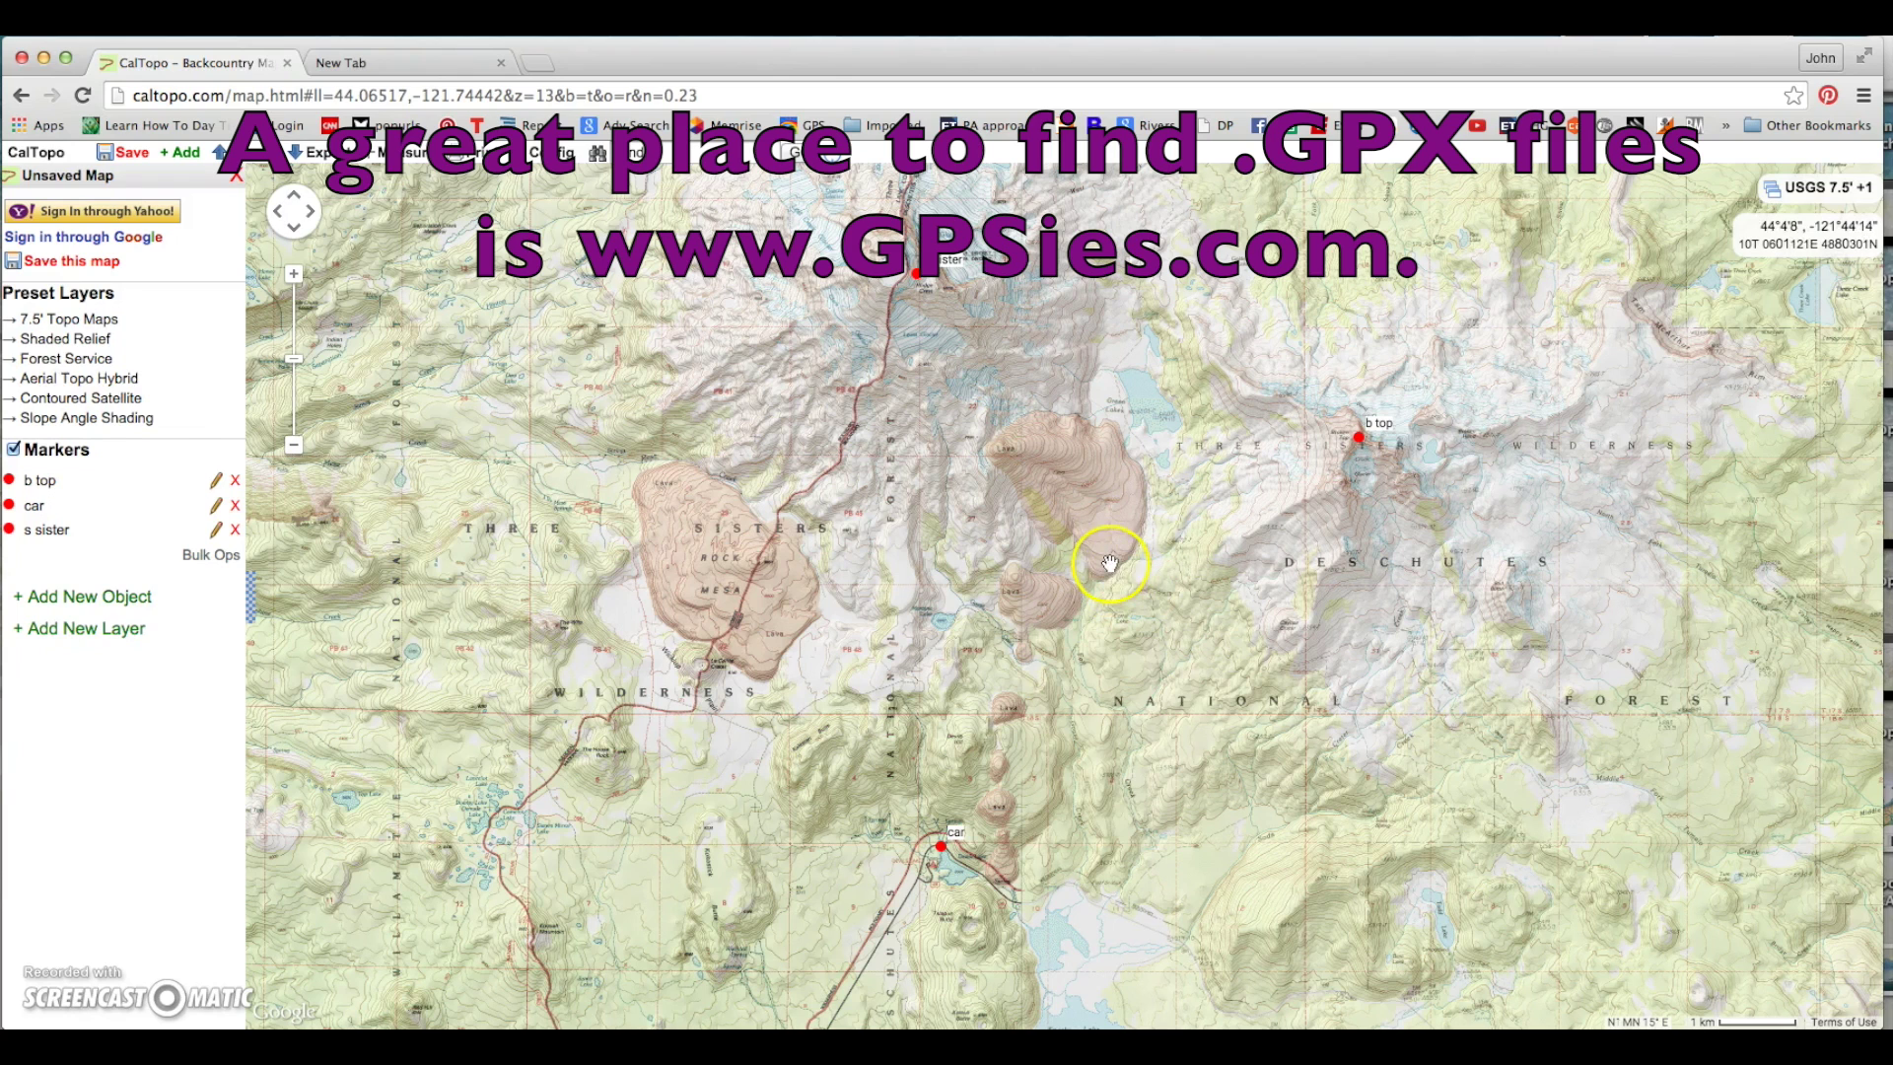
left_click(252, 153)
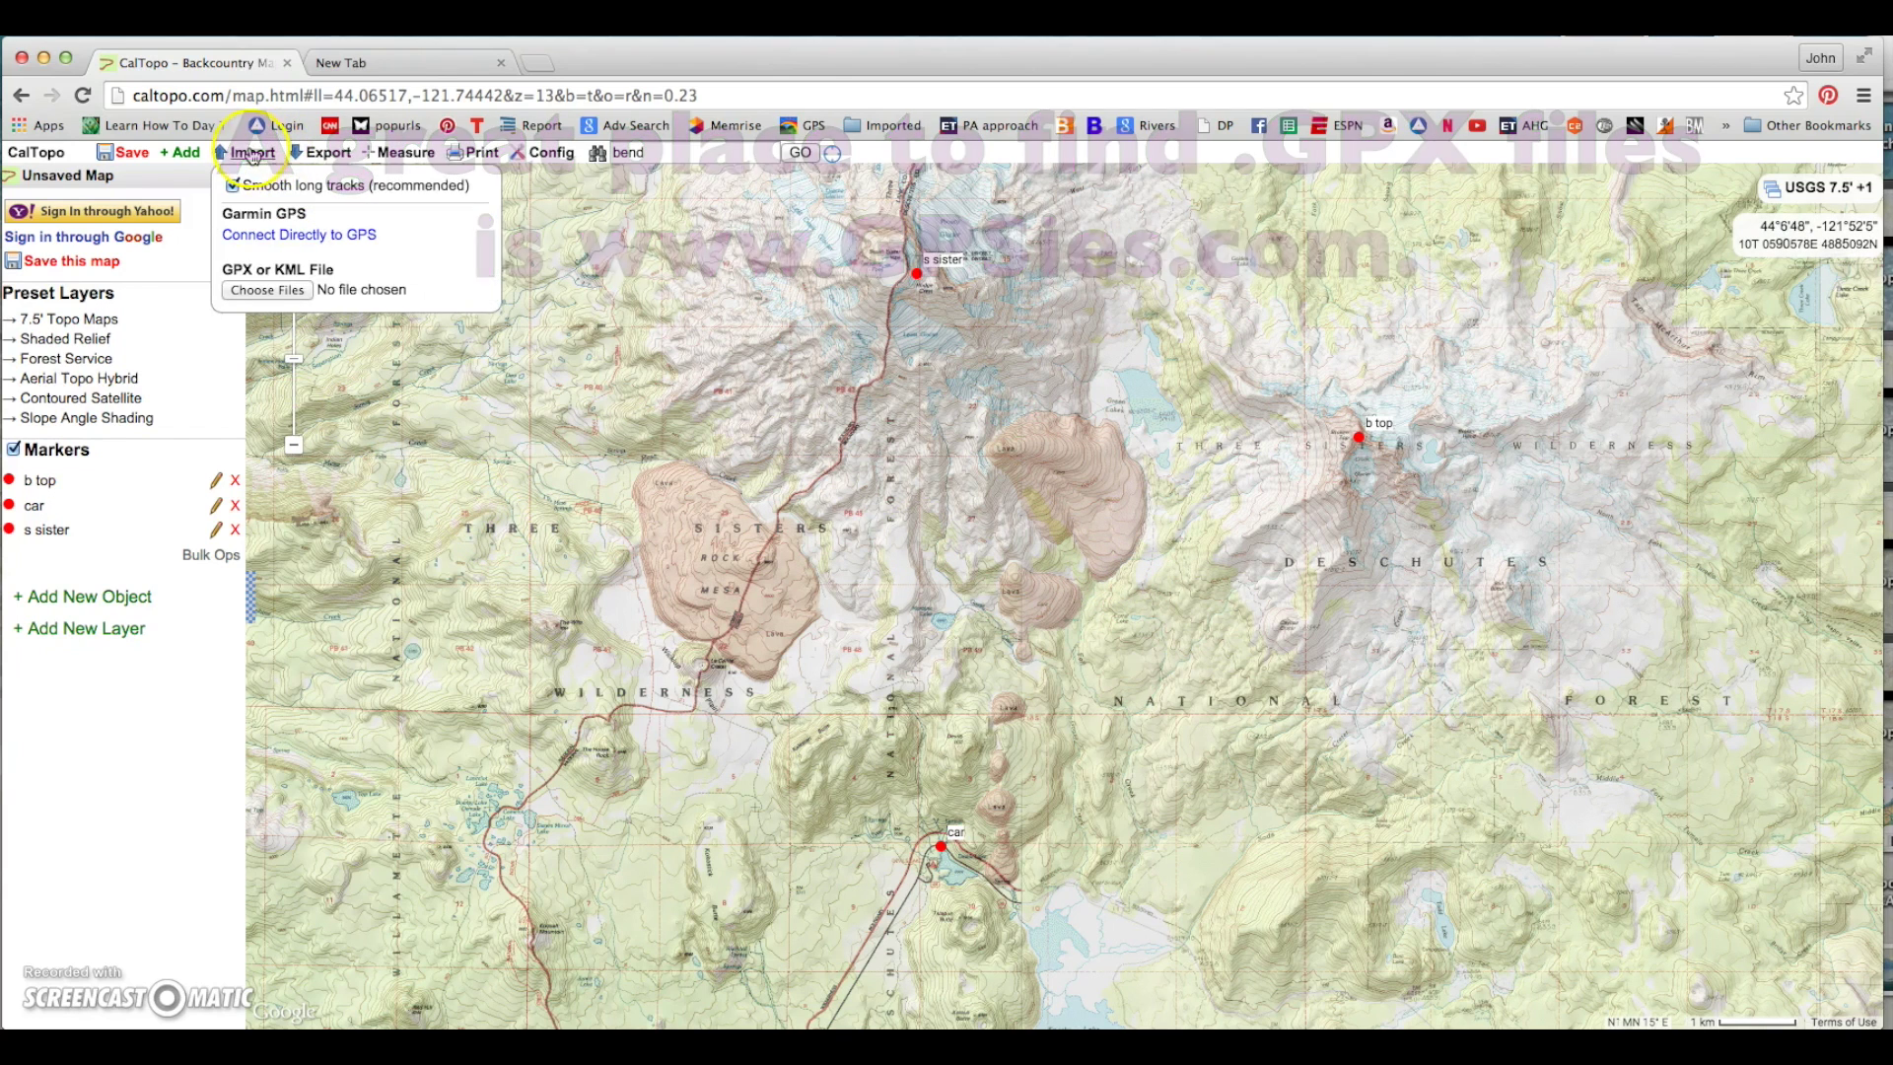
left_click(262, 289)
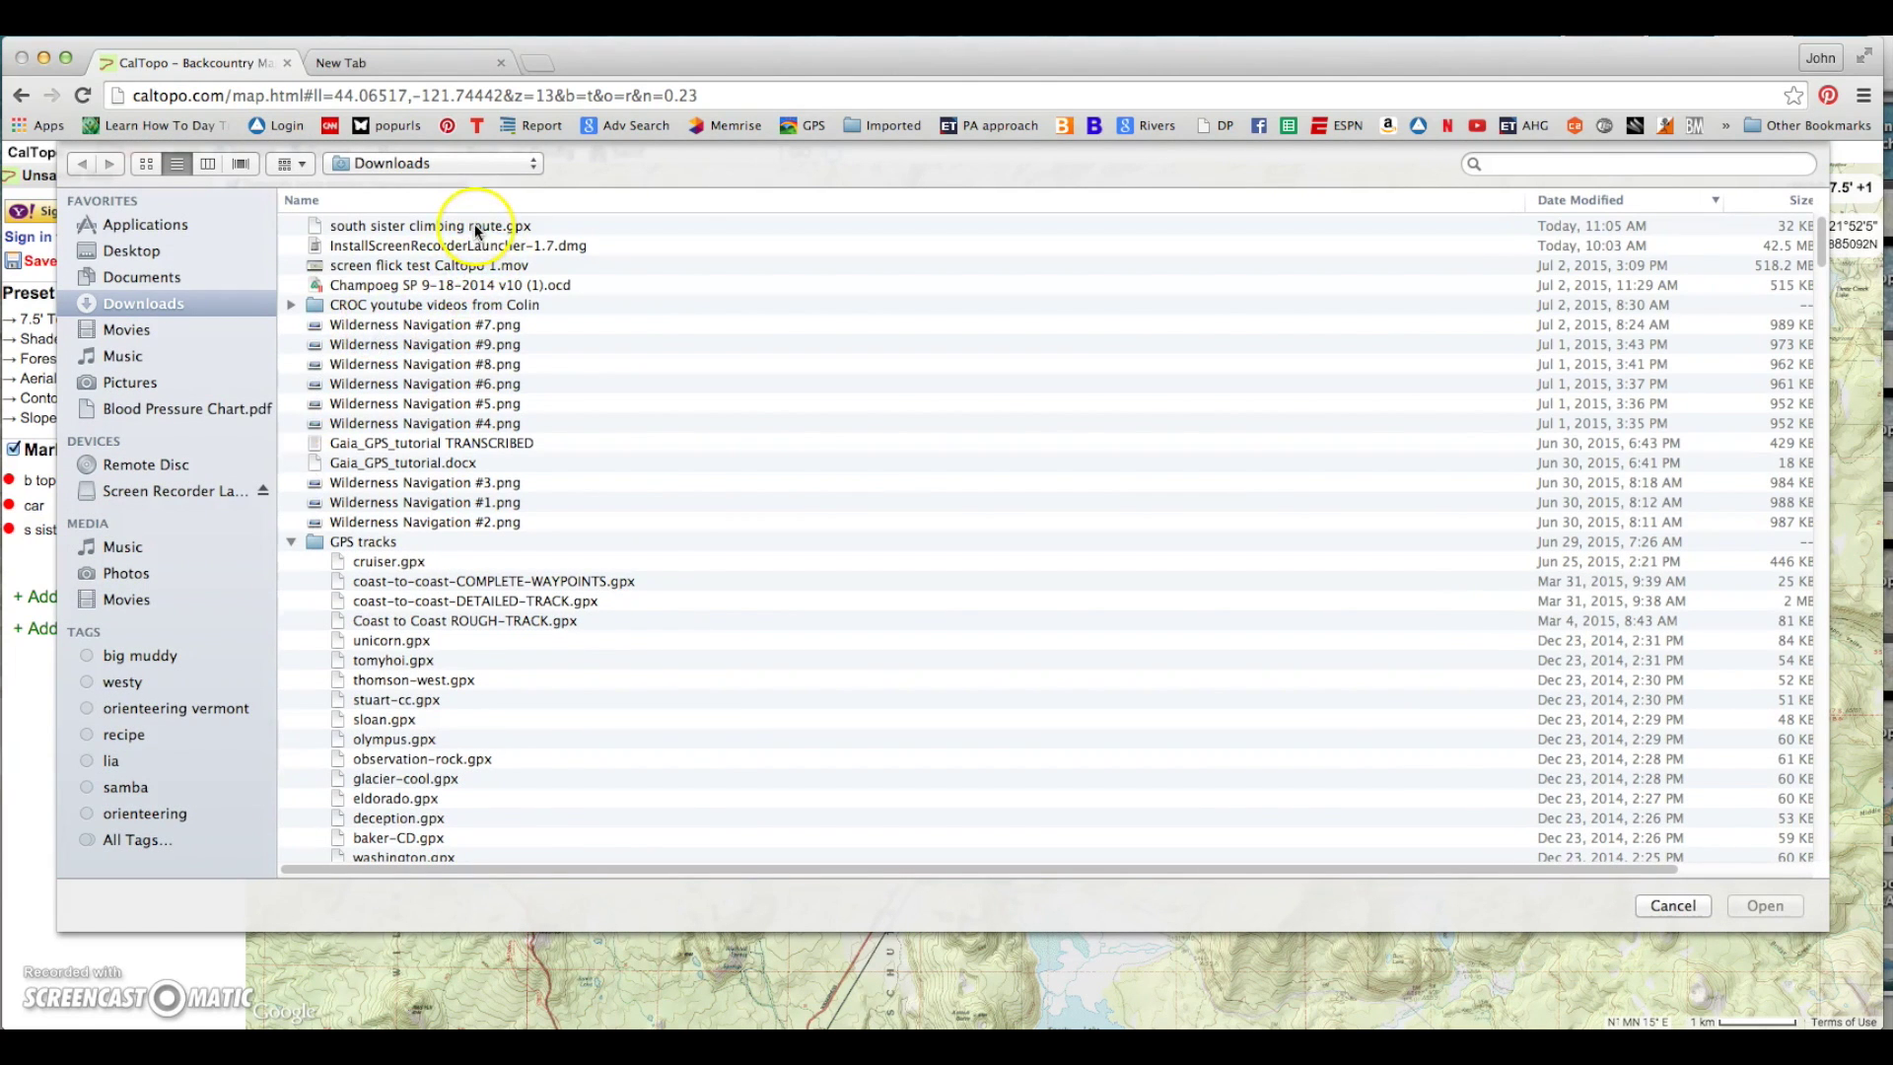
left_click(477, 230)
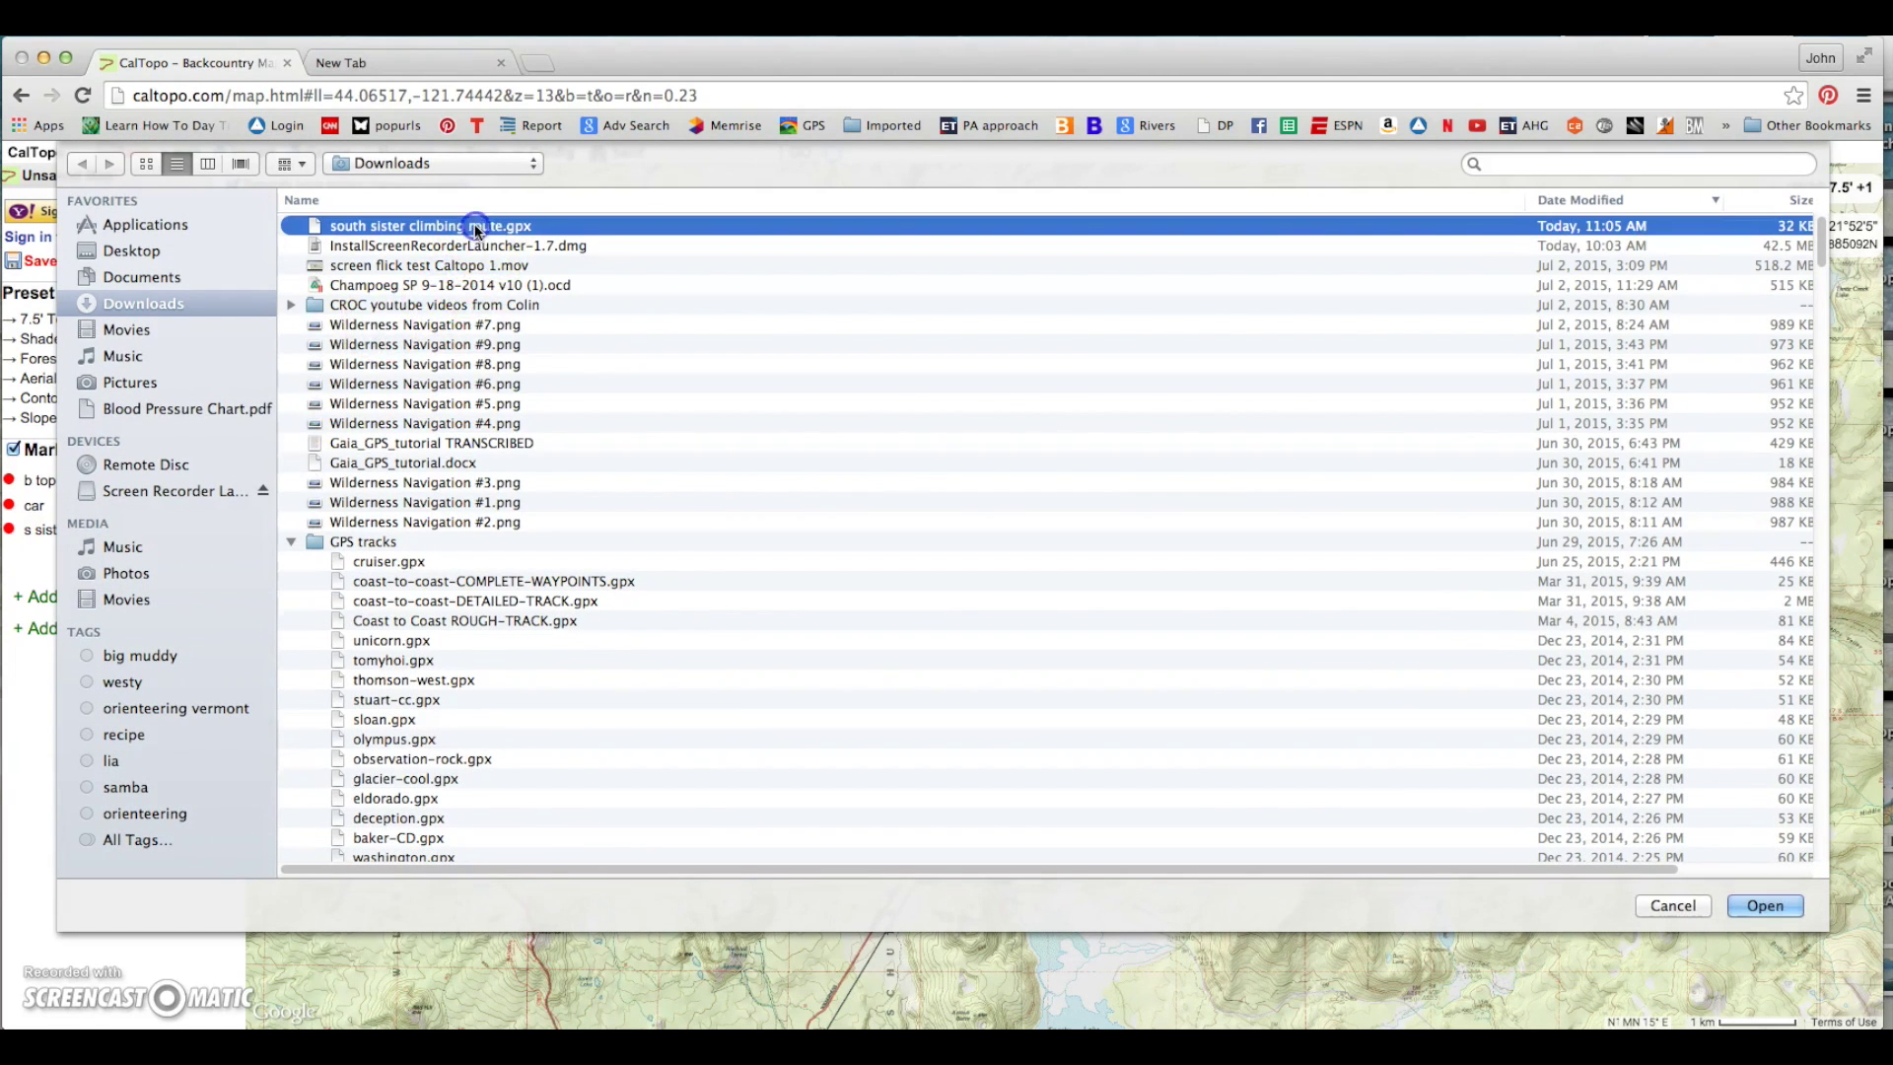
left_click(1767, 905)
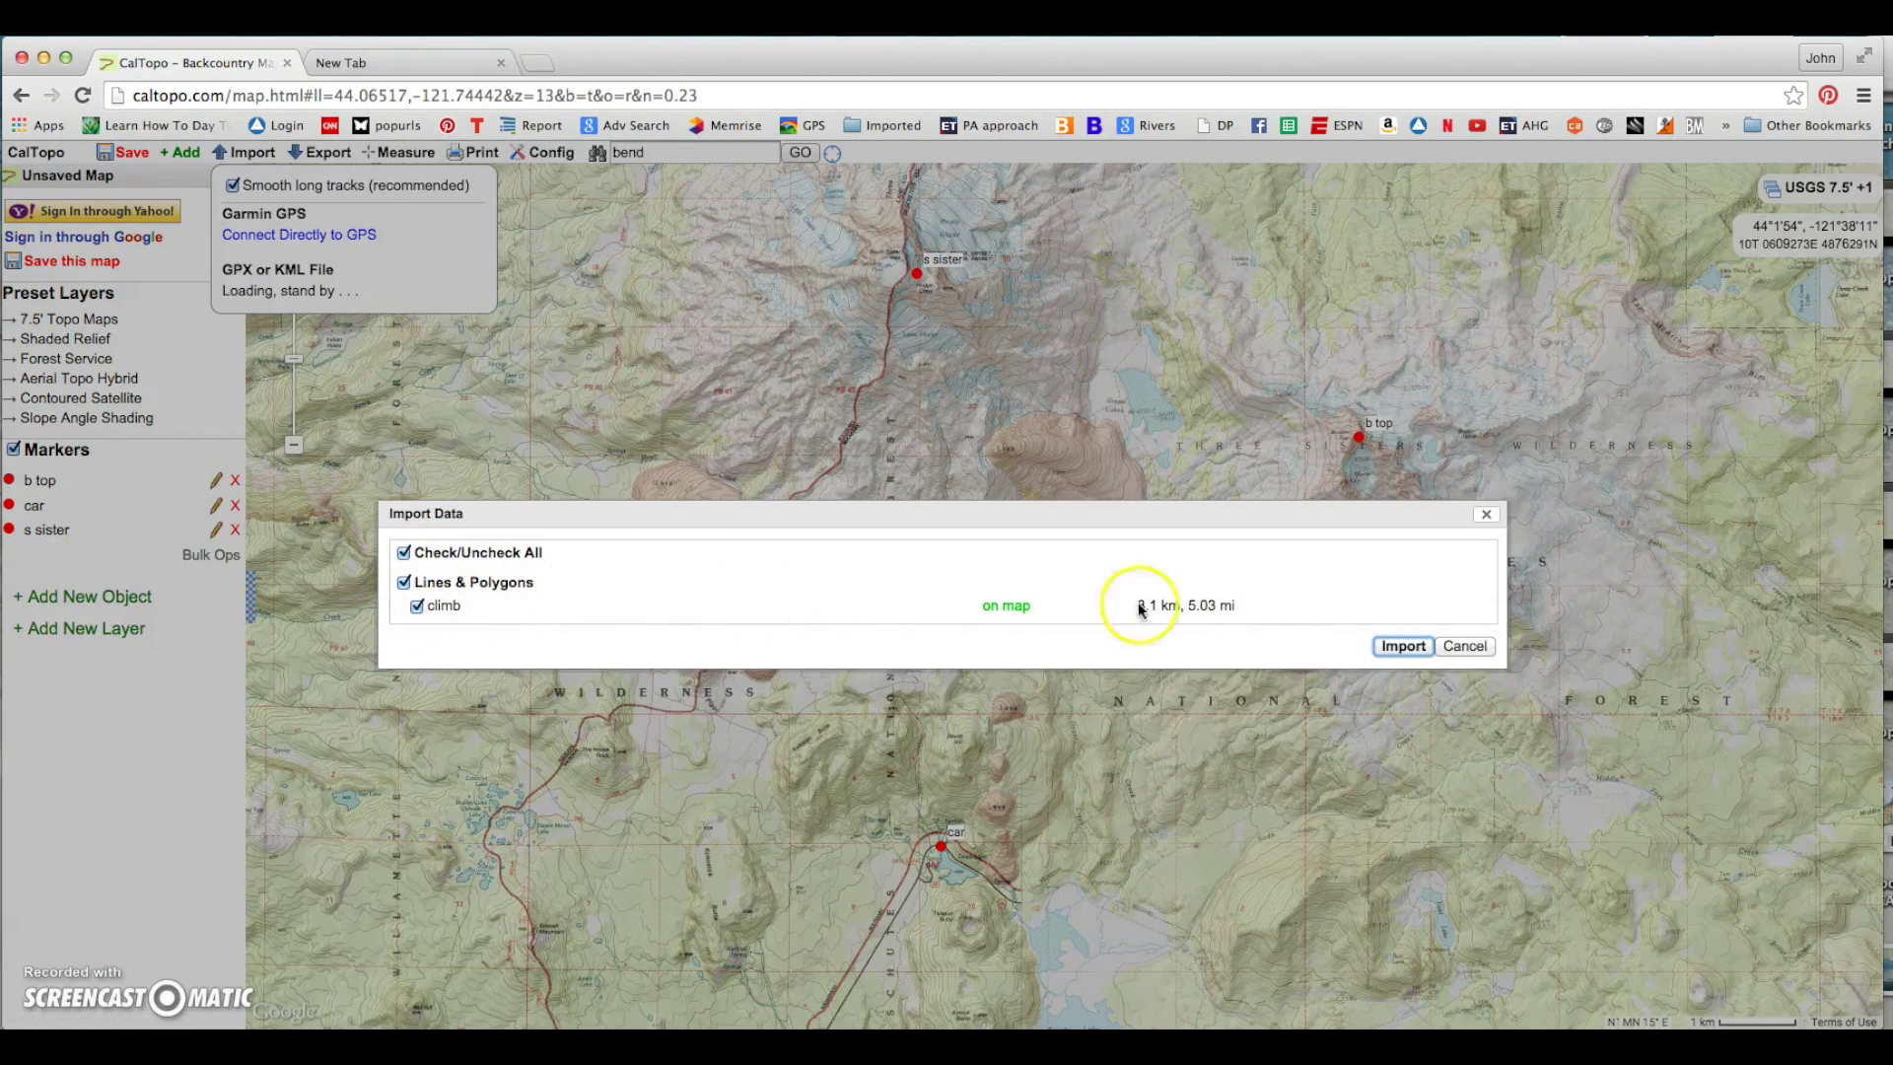
left_click(1406, 647)
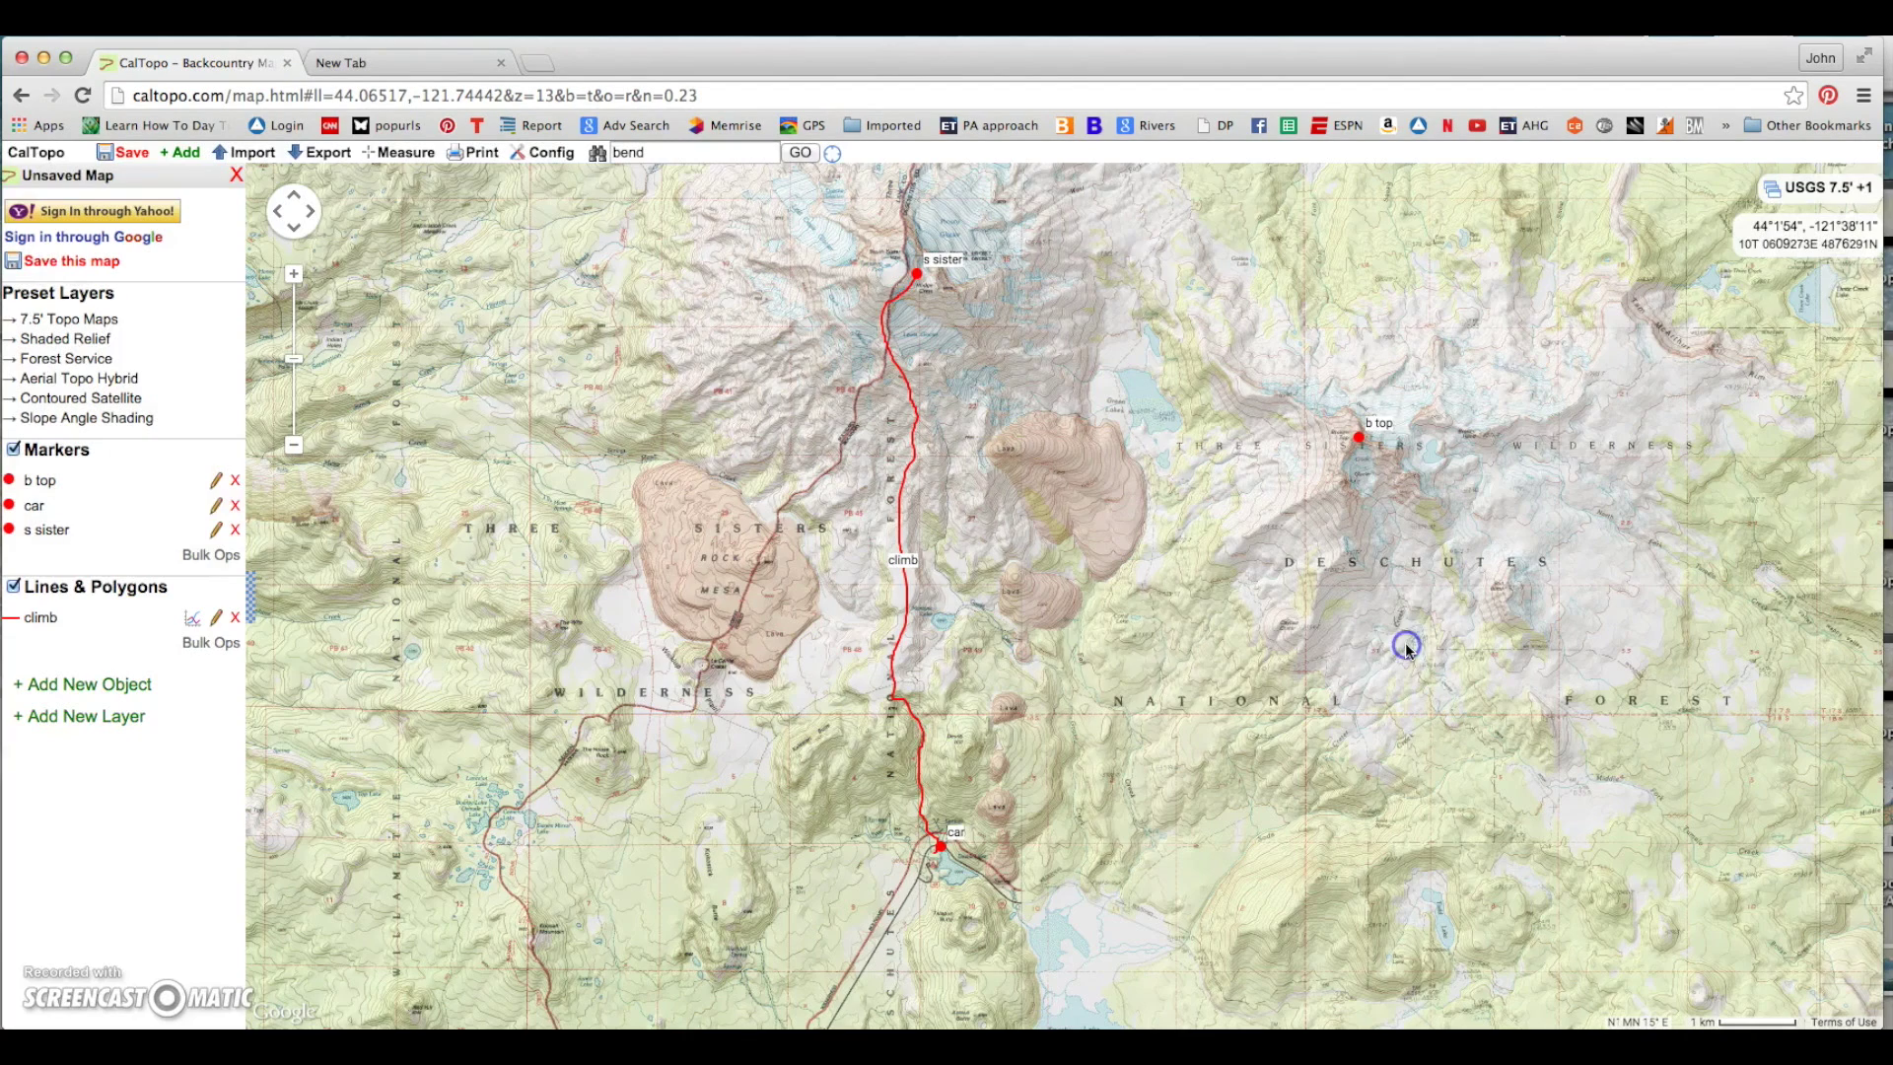
mouse_move(919, 760)
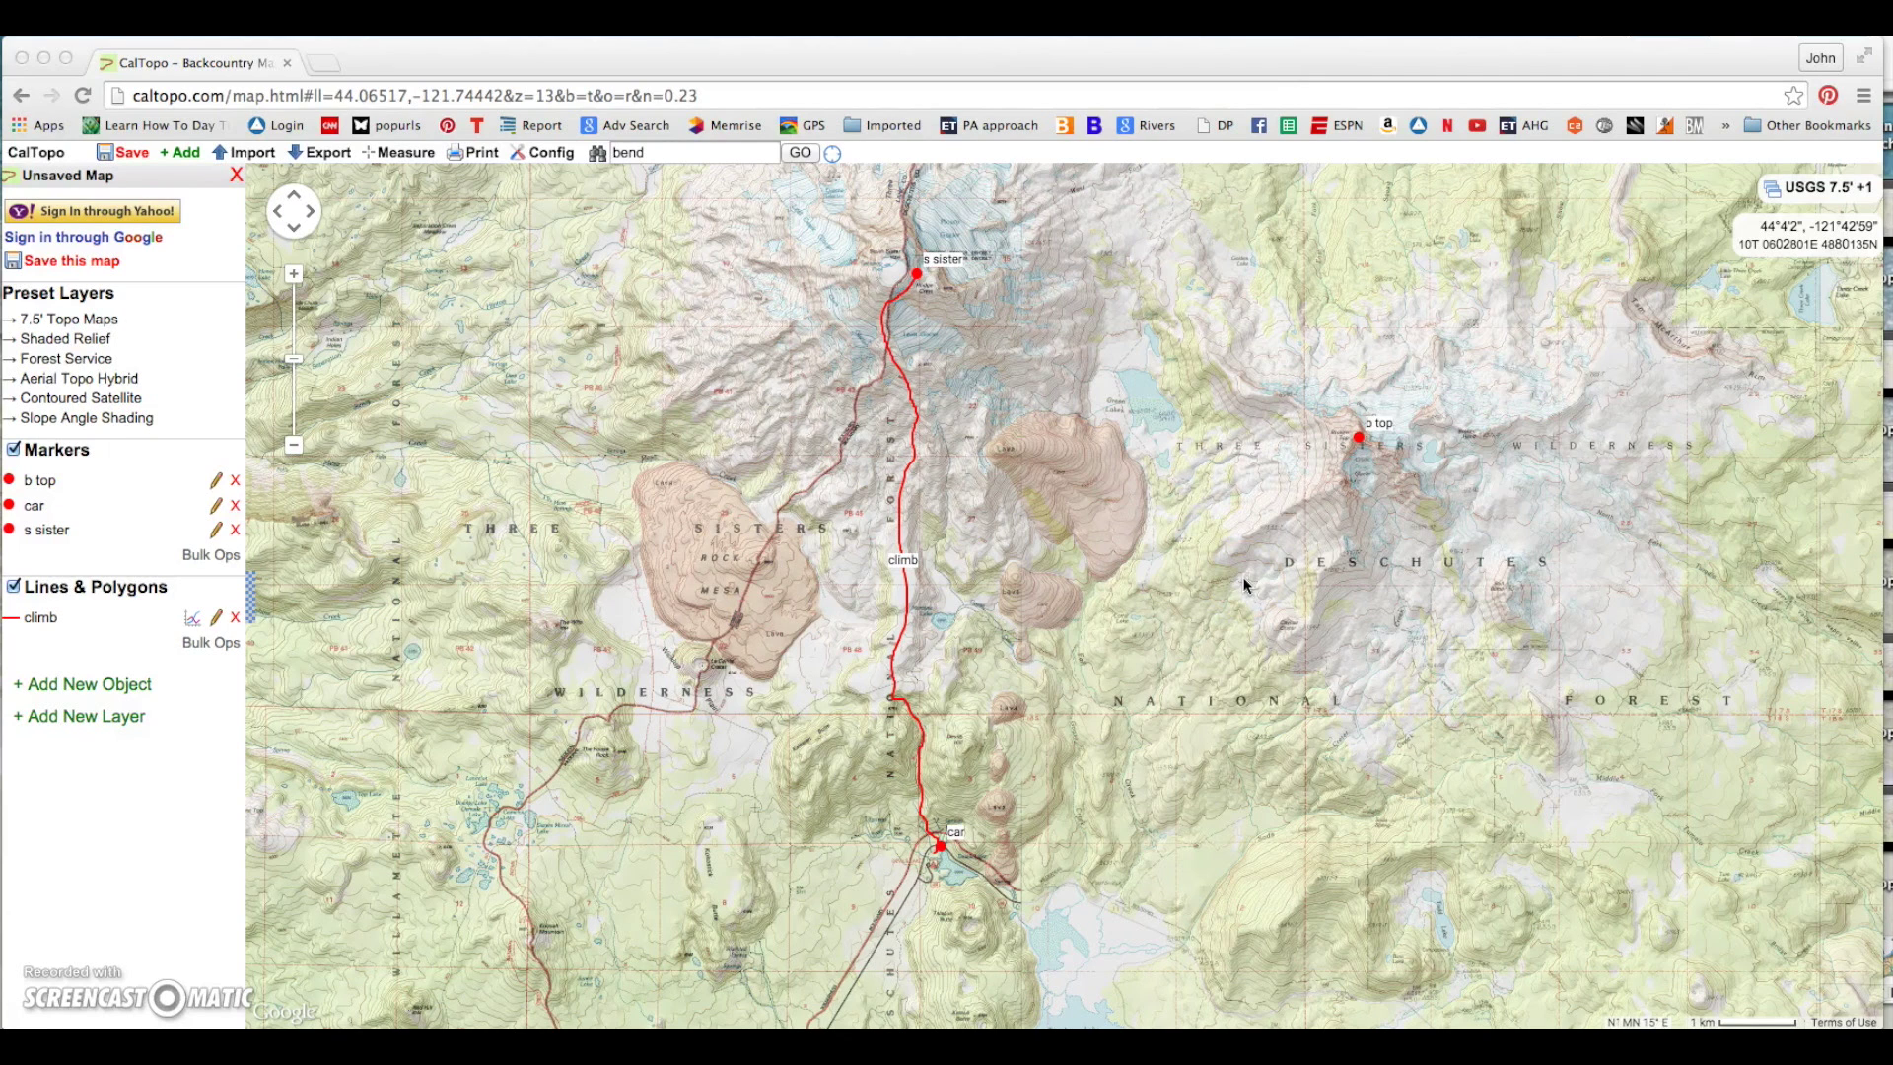
left_click(1144, 544)
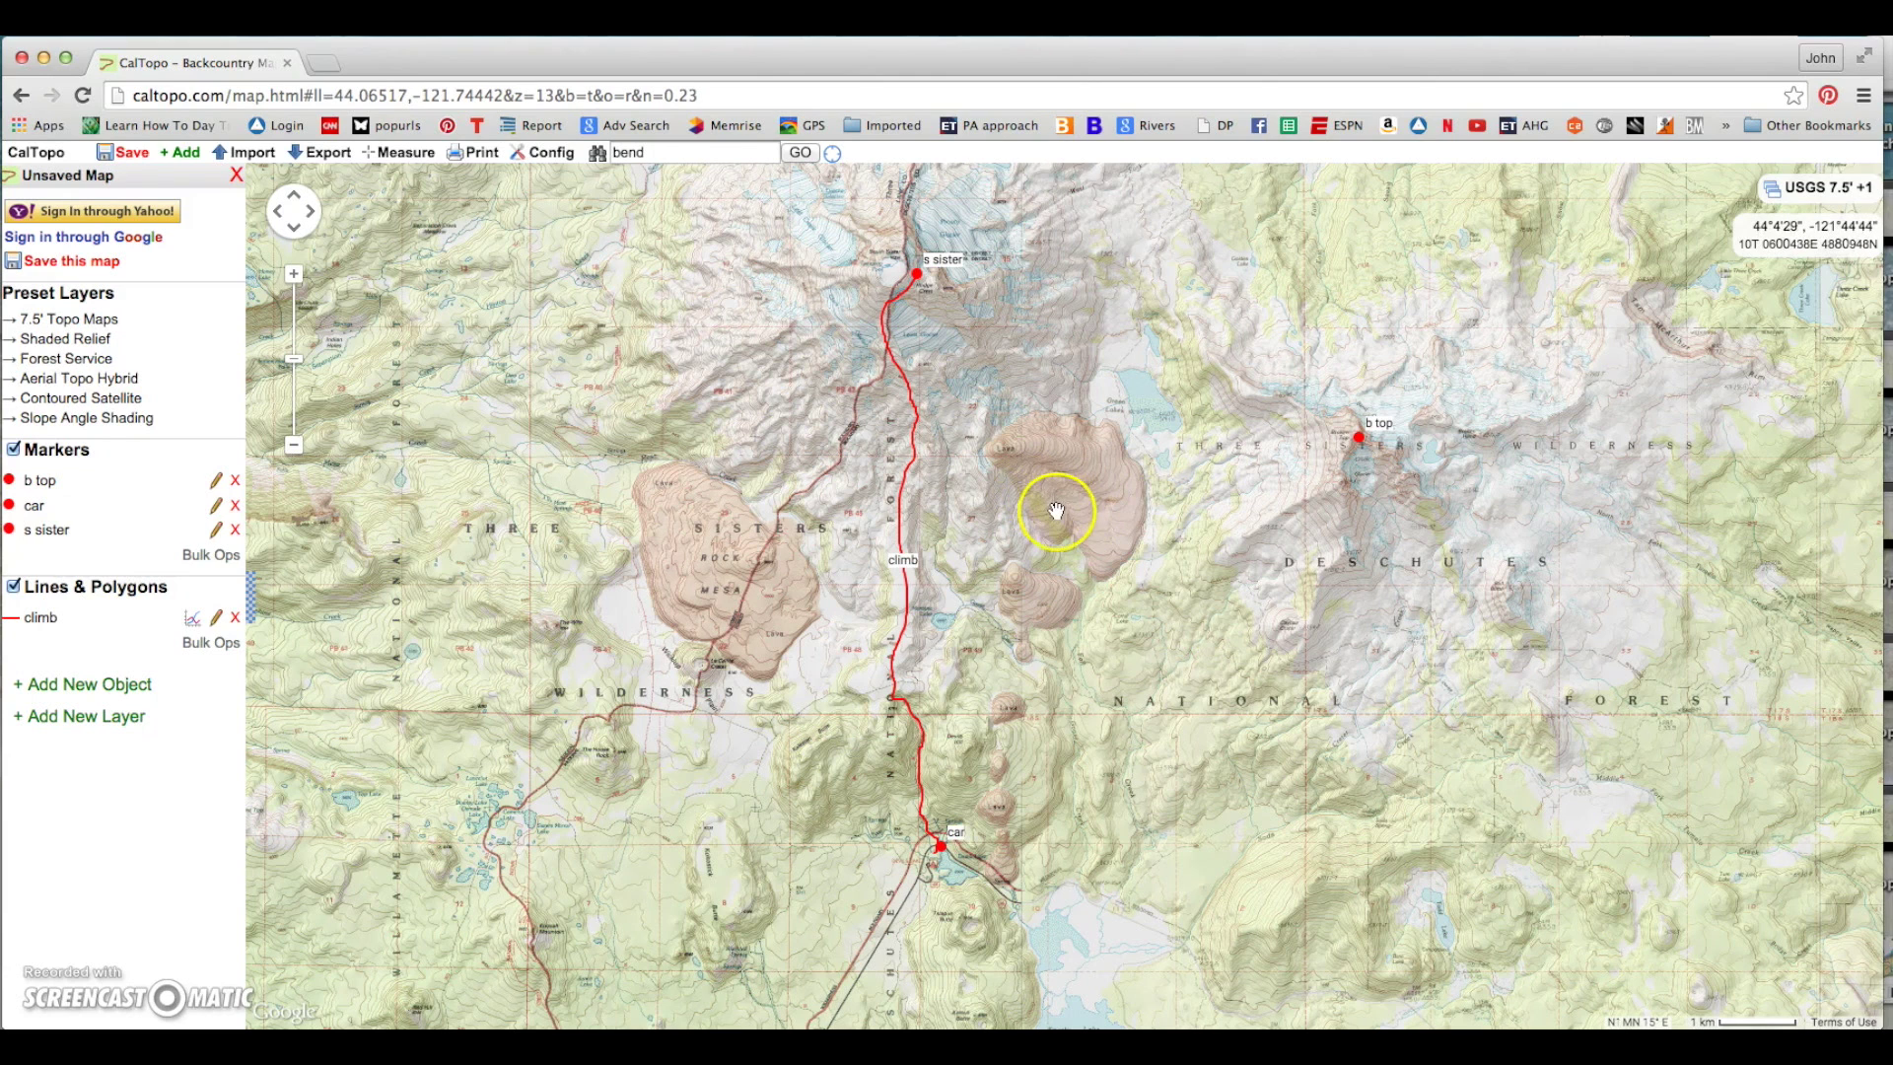
- Open the Print to PDF page and frame the 8.5x11 portrait page over the climb route and b top
left_click(483, 156)
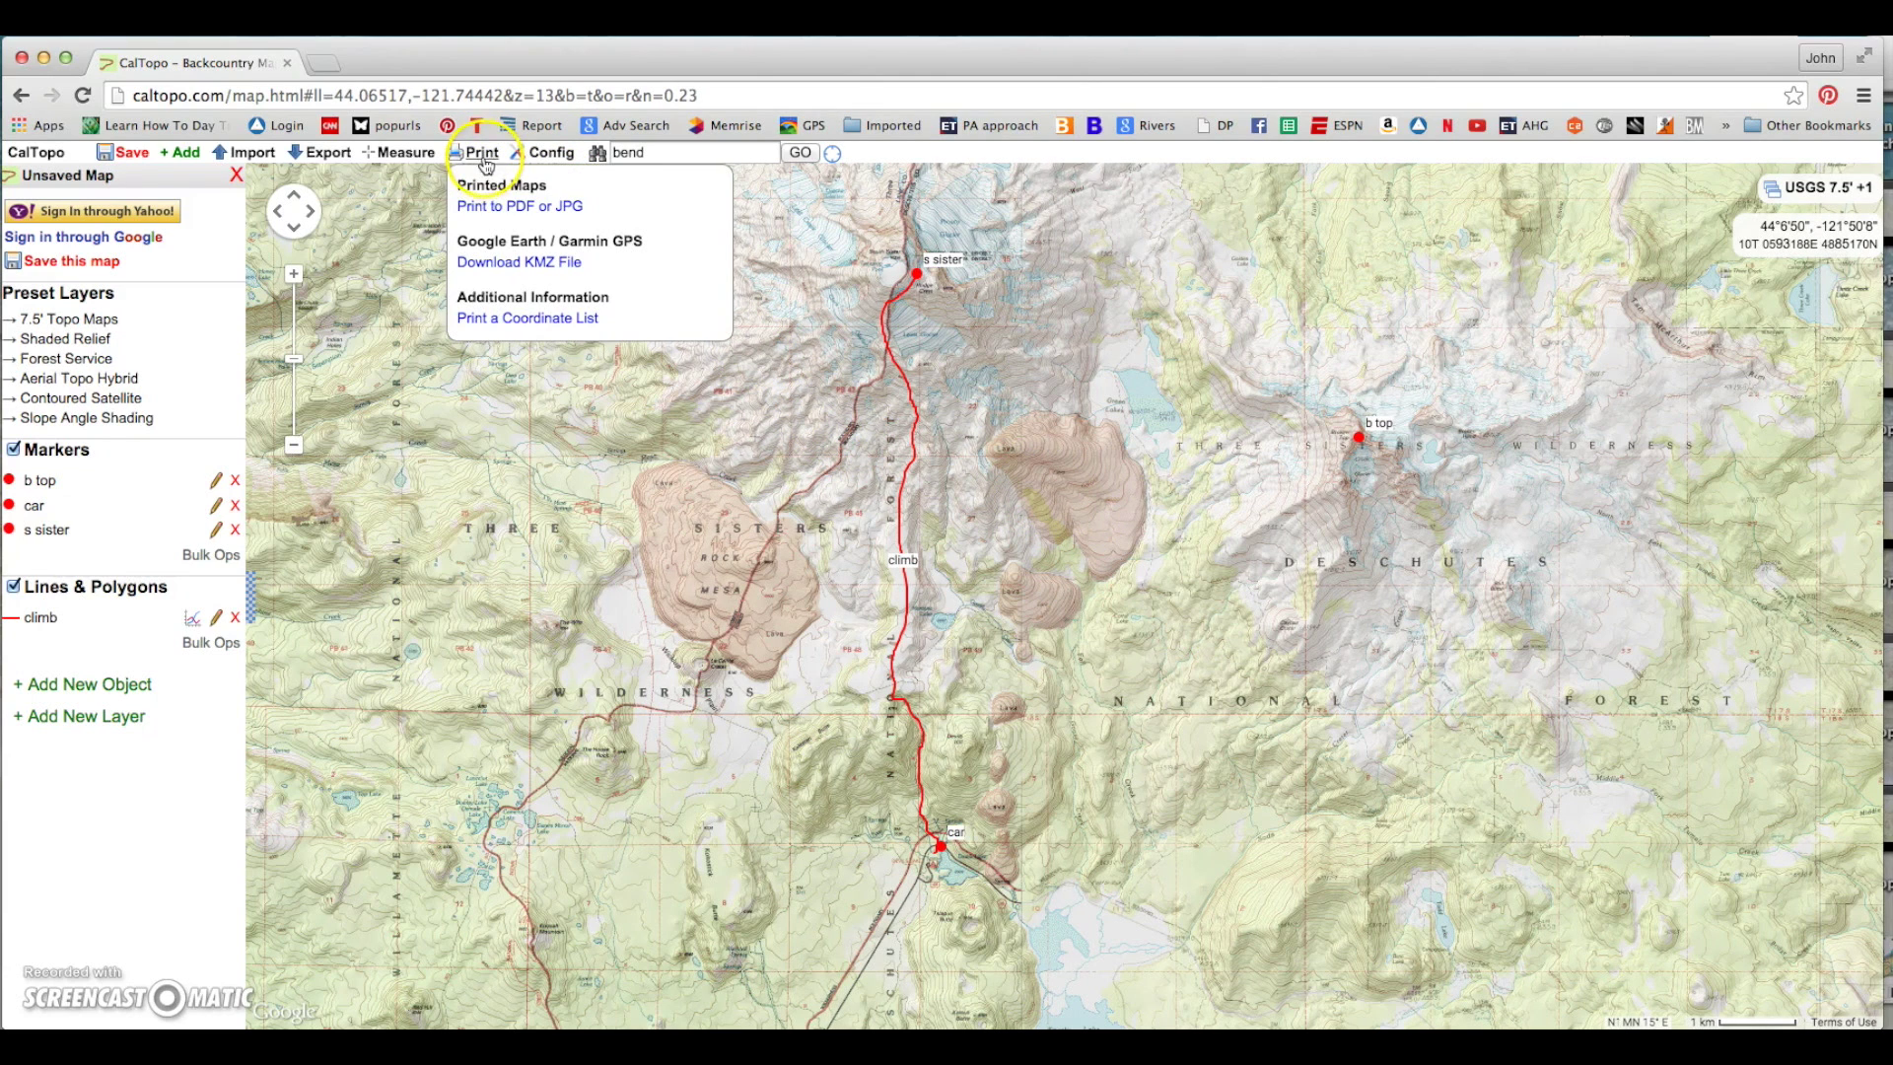
left_click(502, 207)
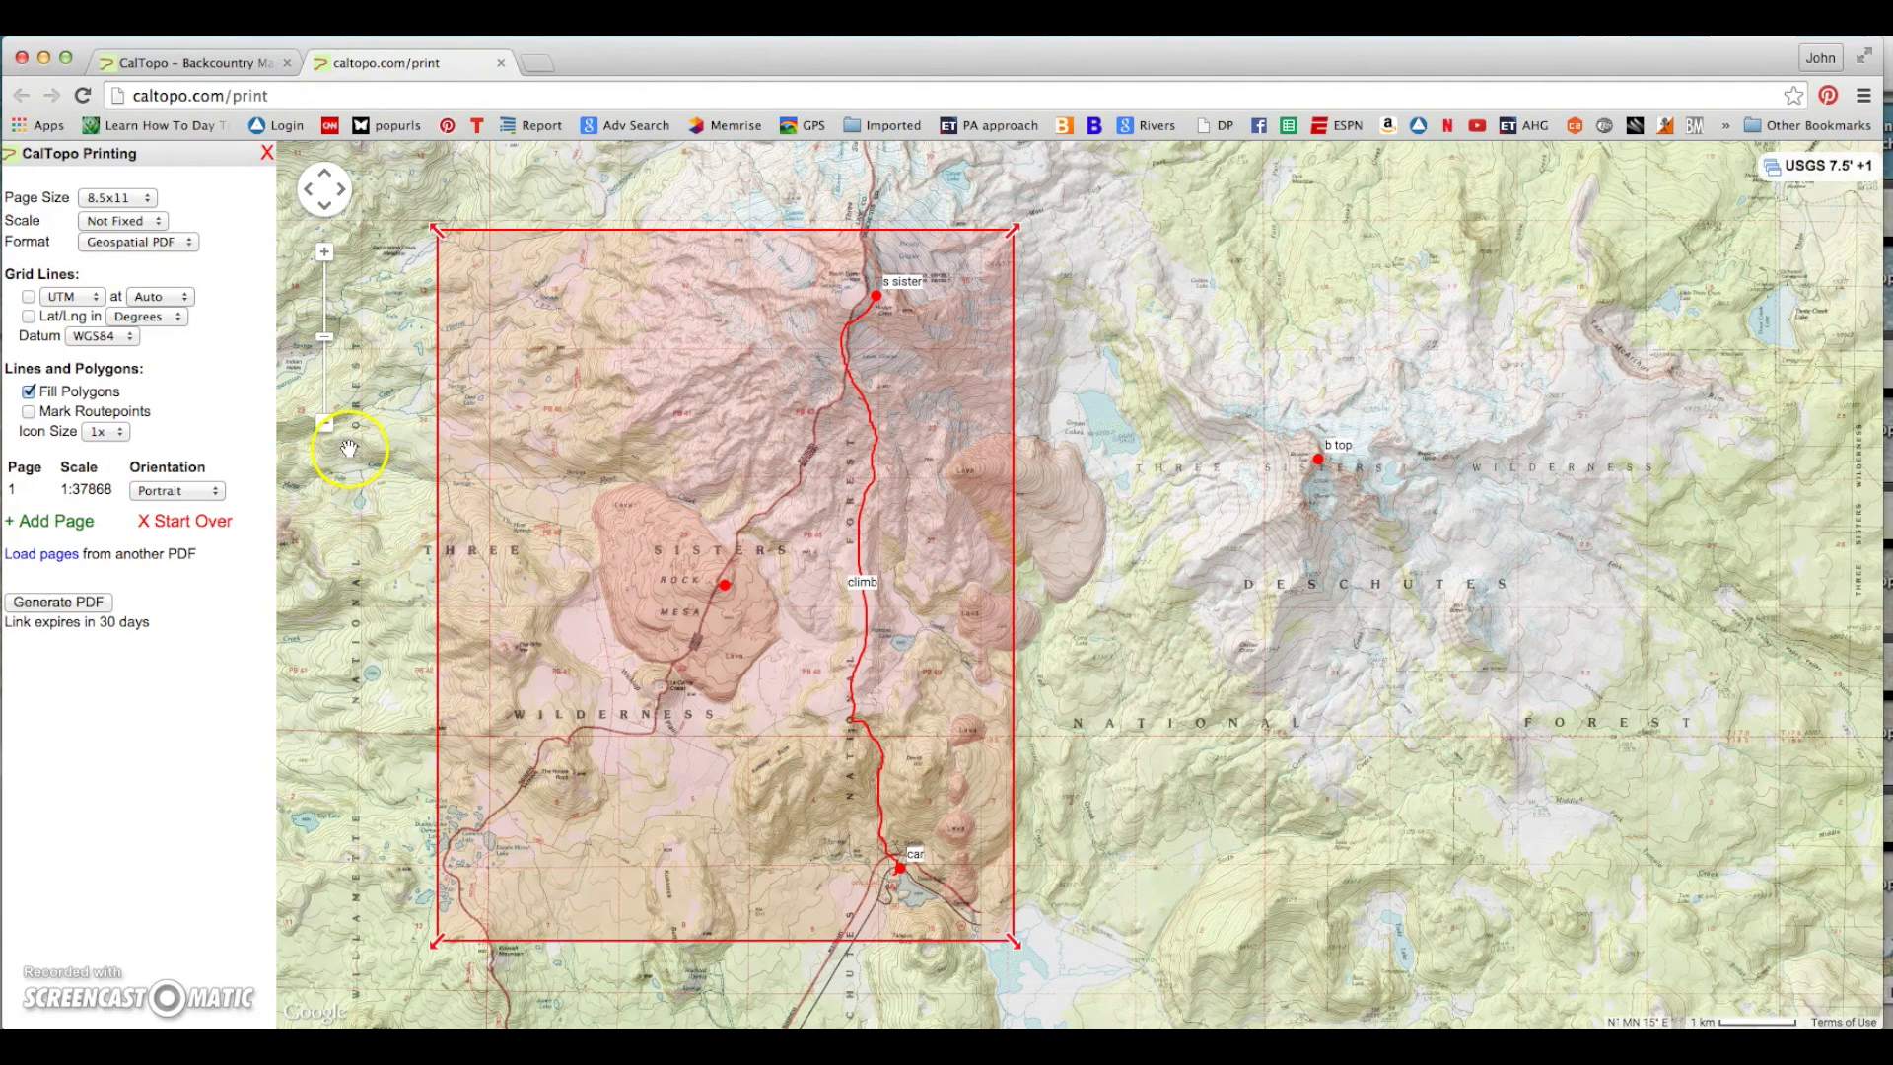
left_click(326, 424)
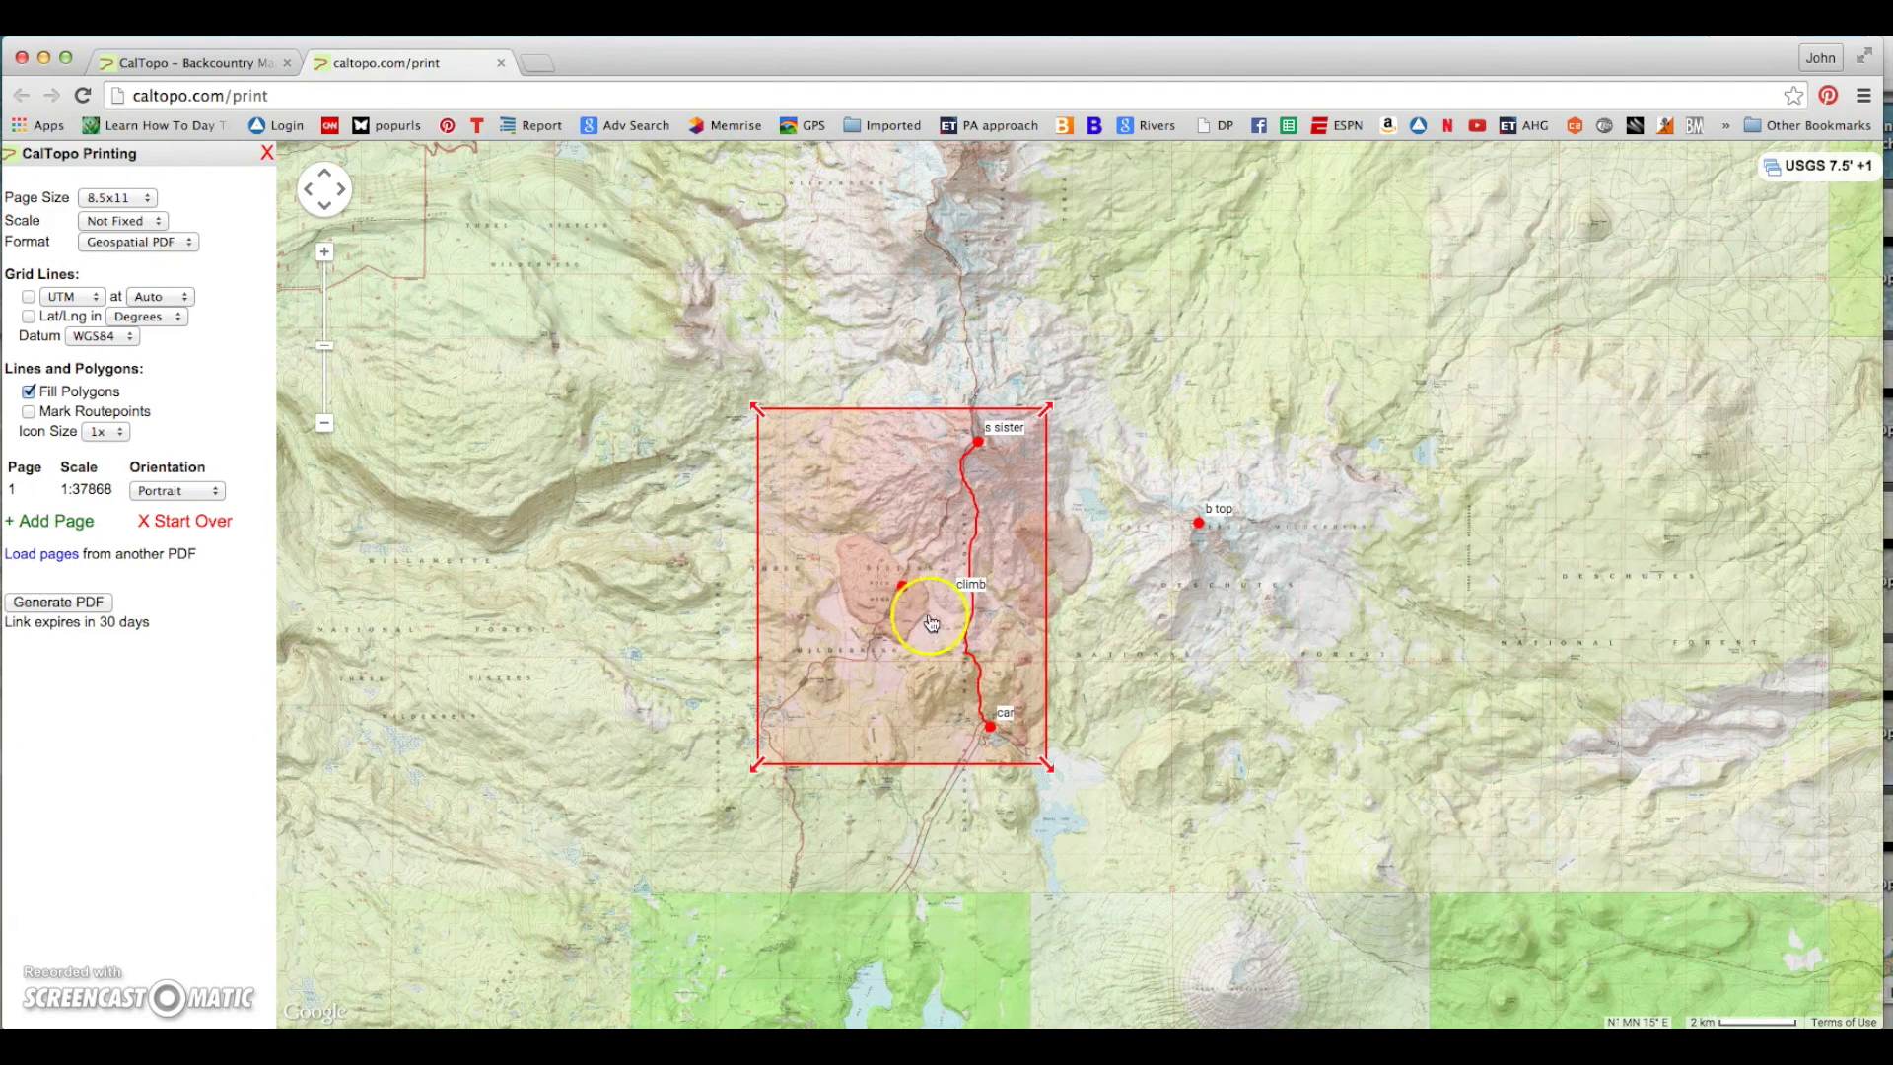
left_click_drag(893, 577, 1093, 583)
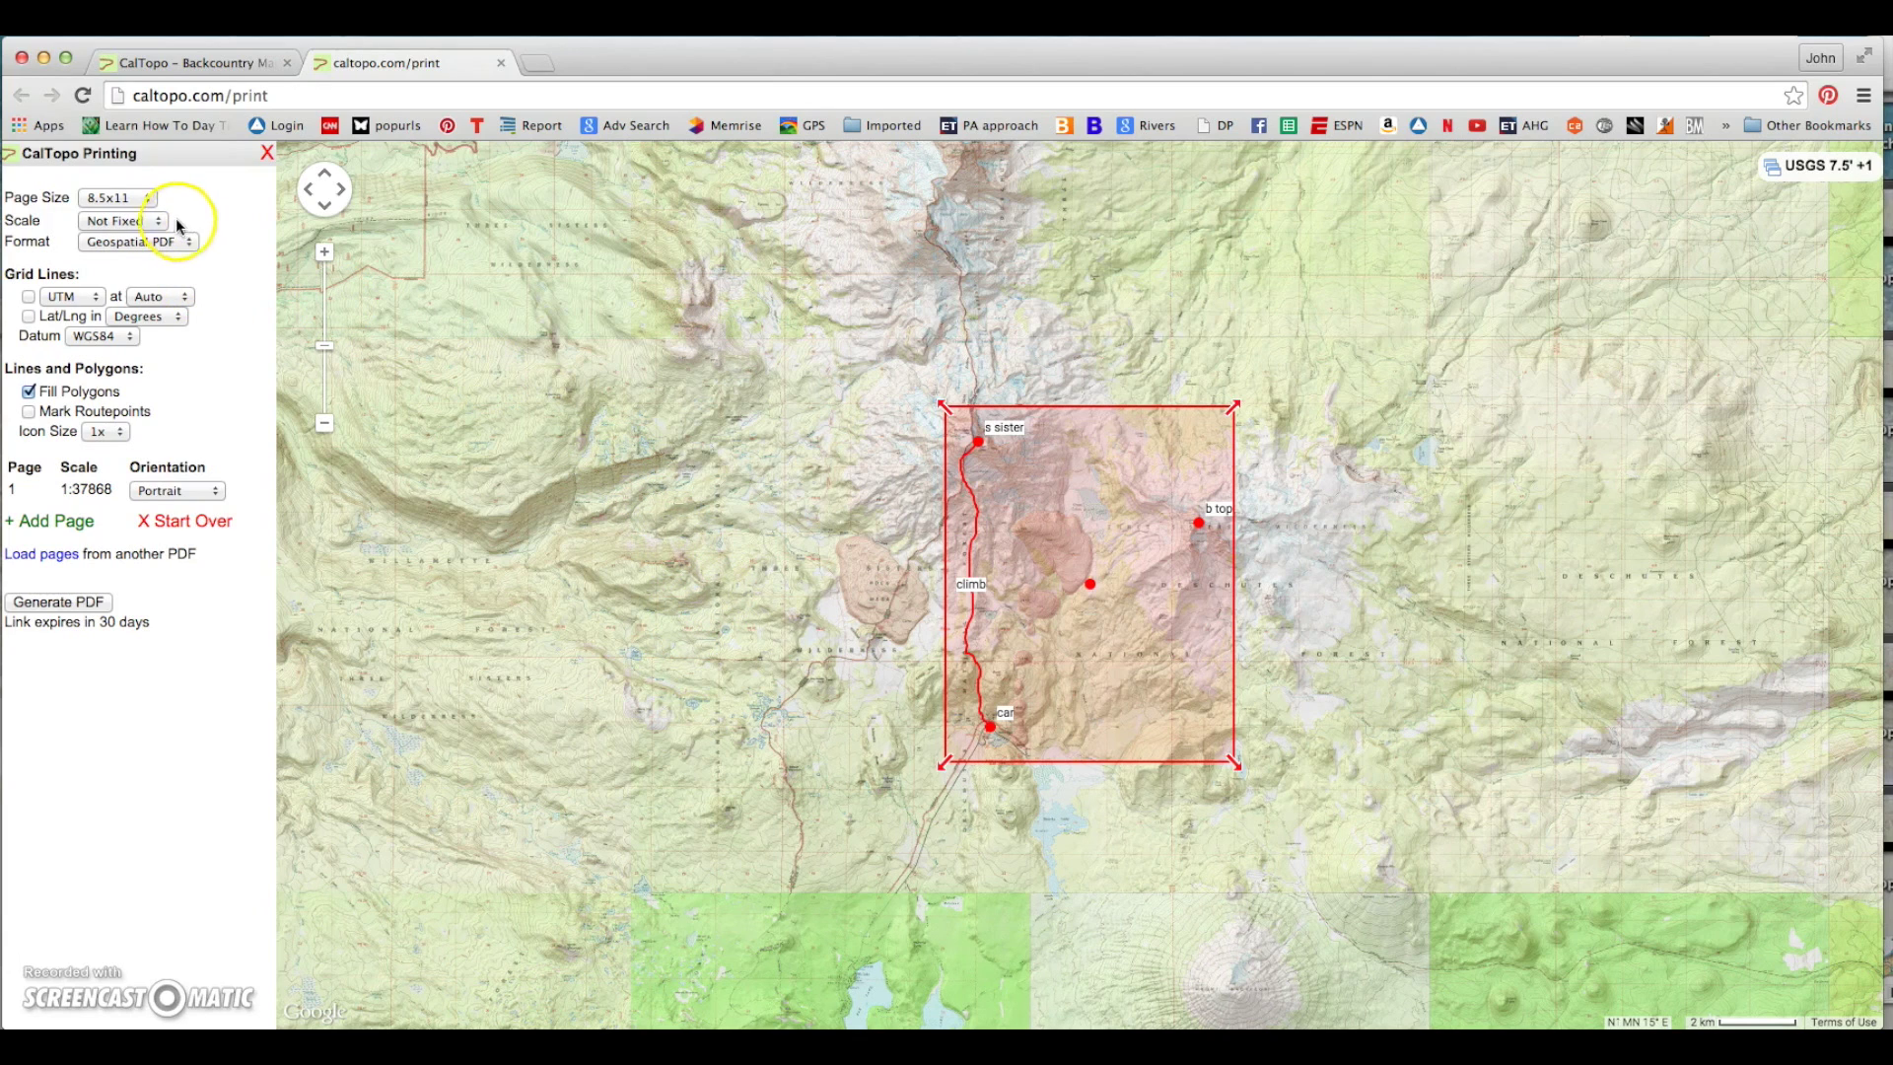
- Keep the page size and set the print scale to 1:50,000
left_click(118, 202)
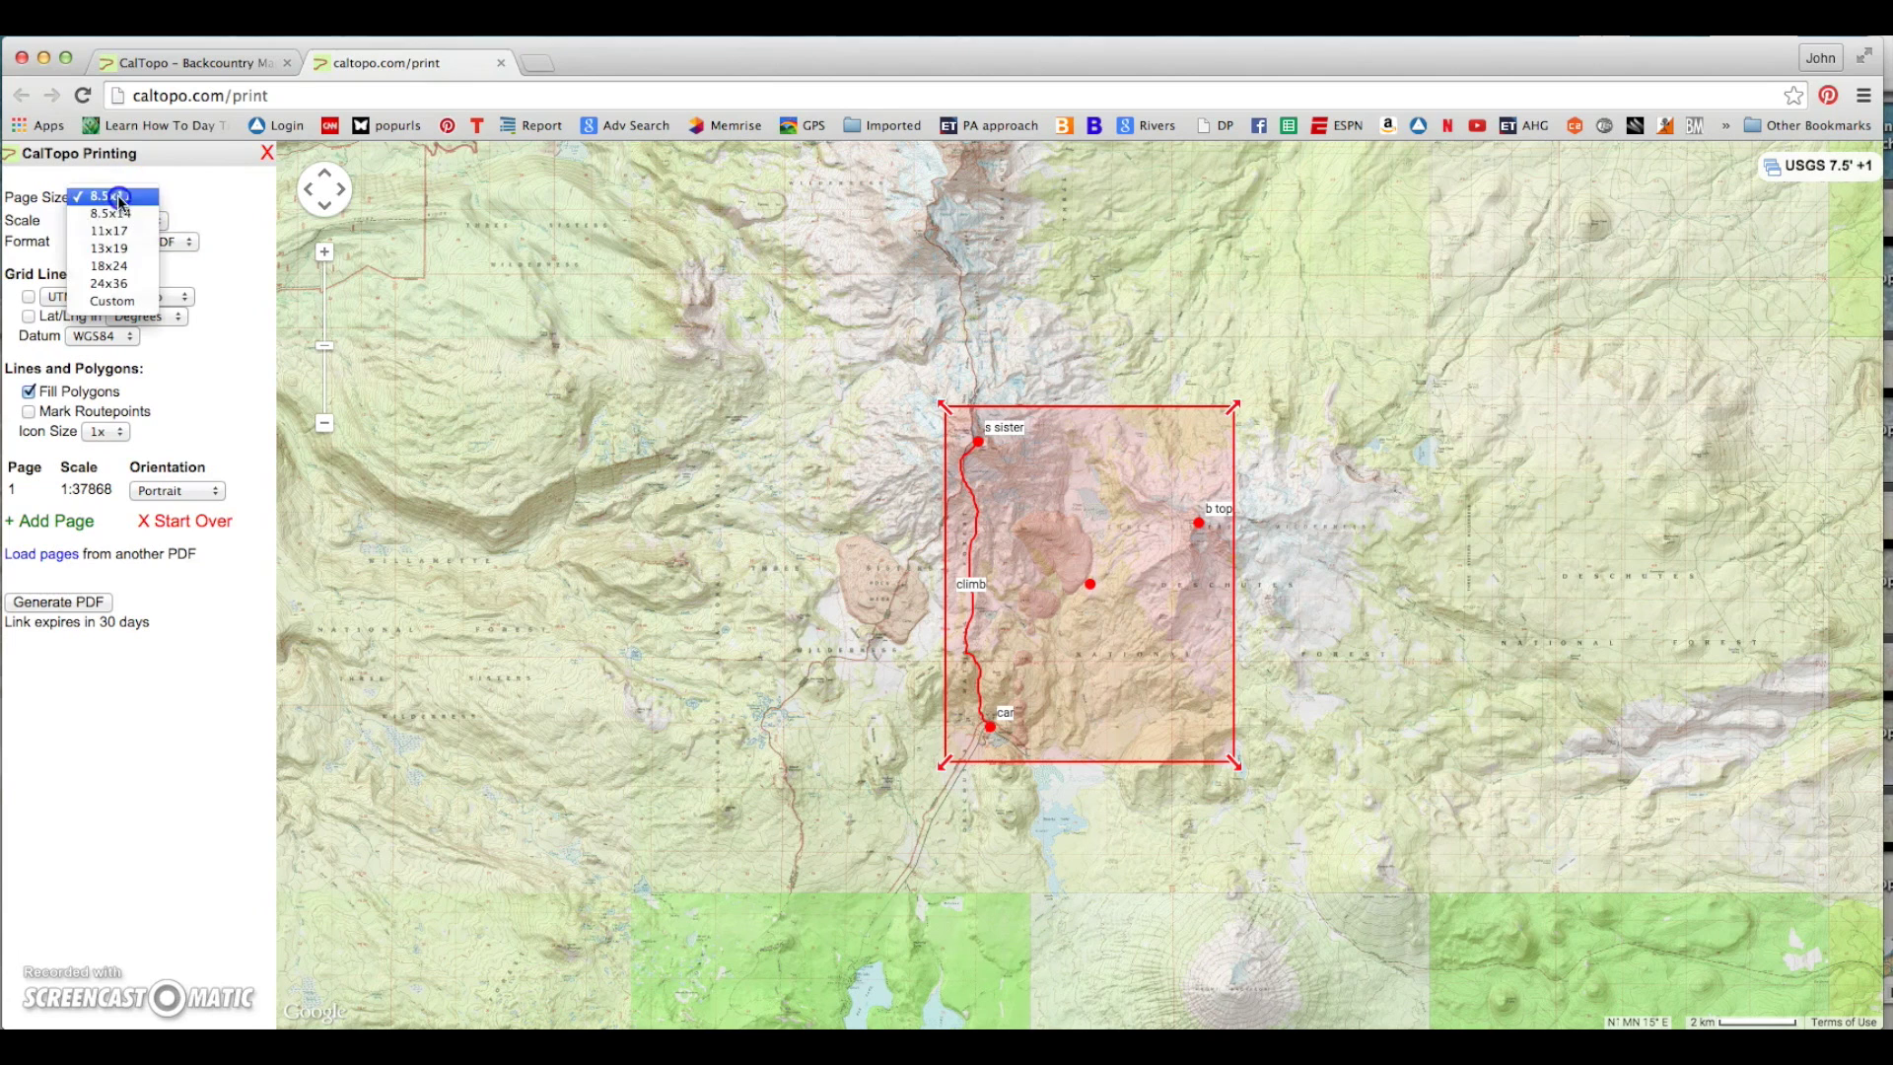
left_click(188, 199)
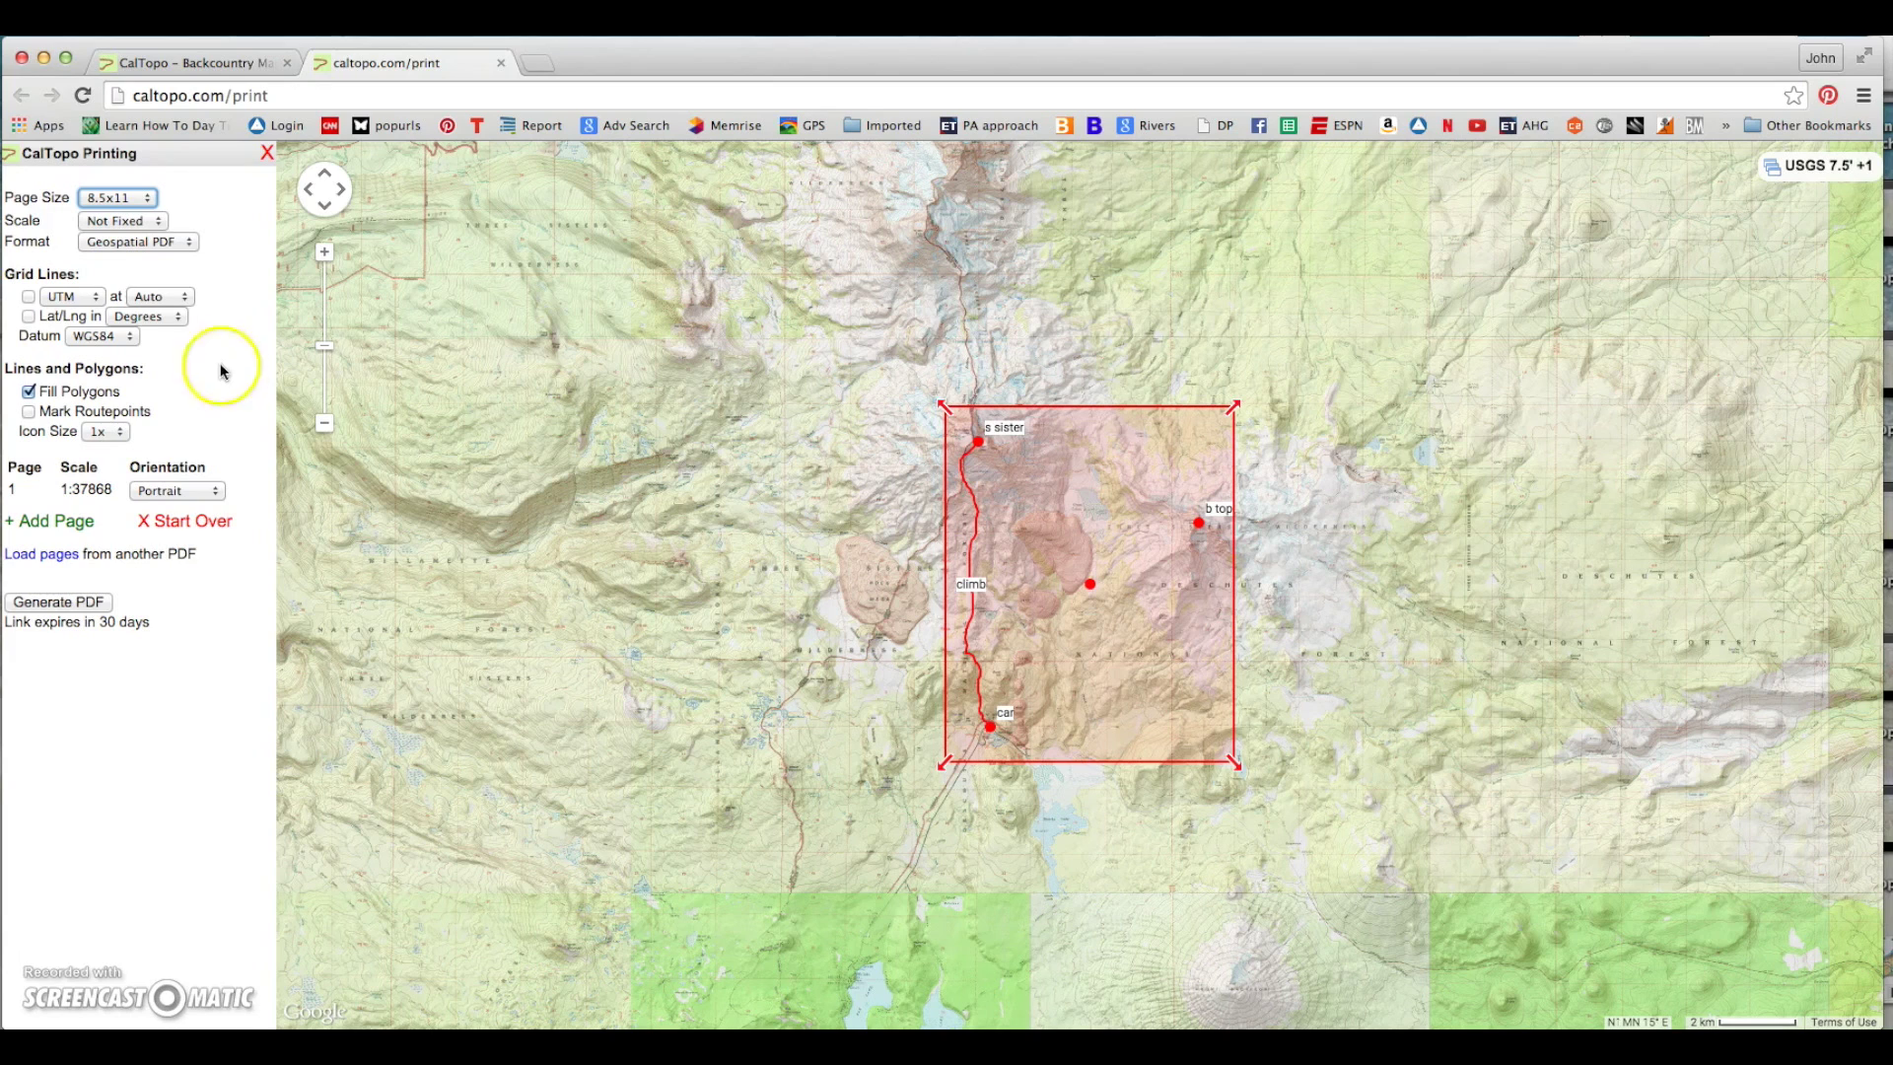
left_click(126, 218)
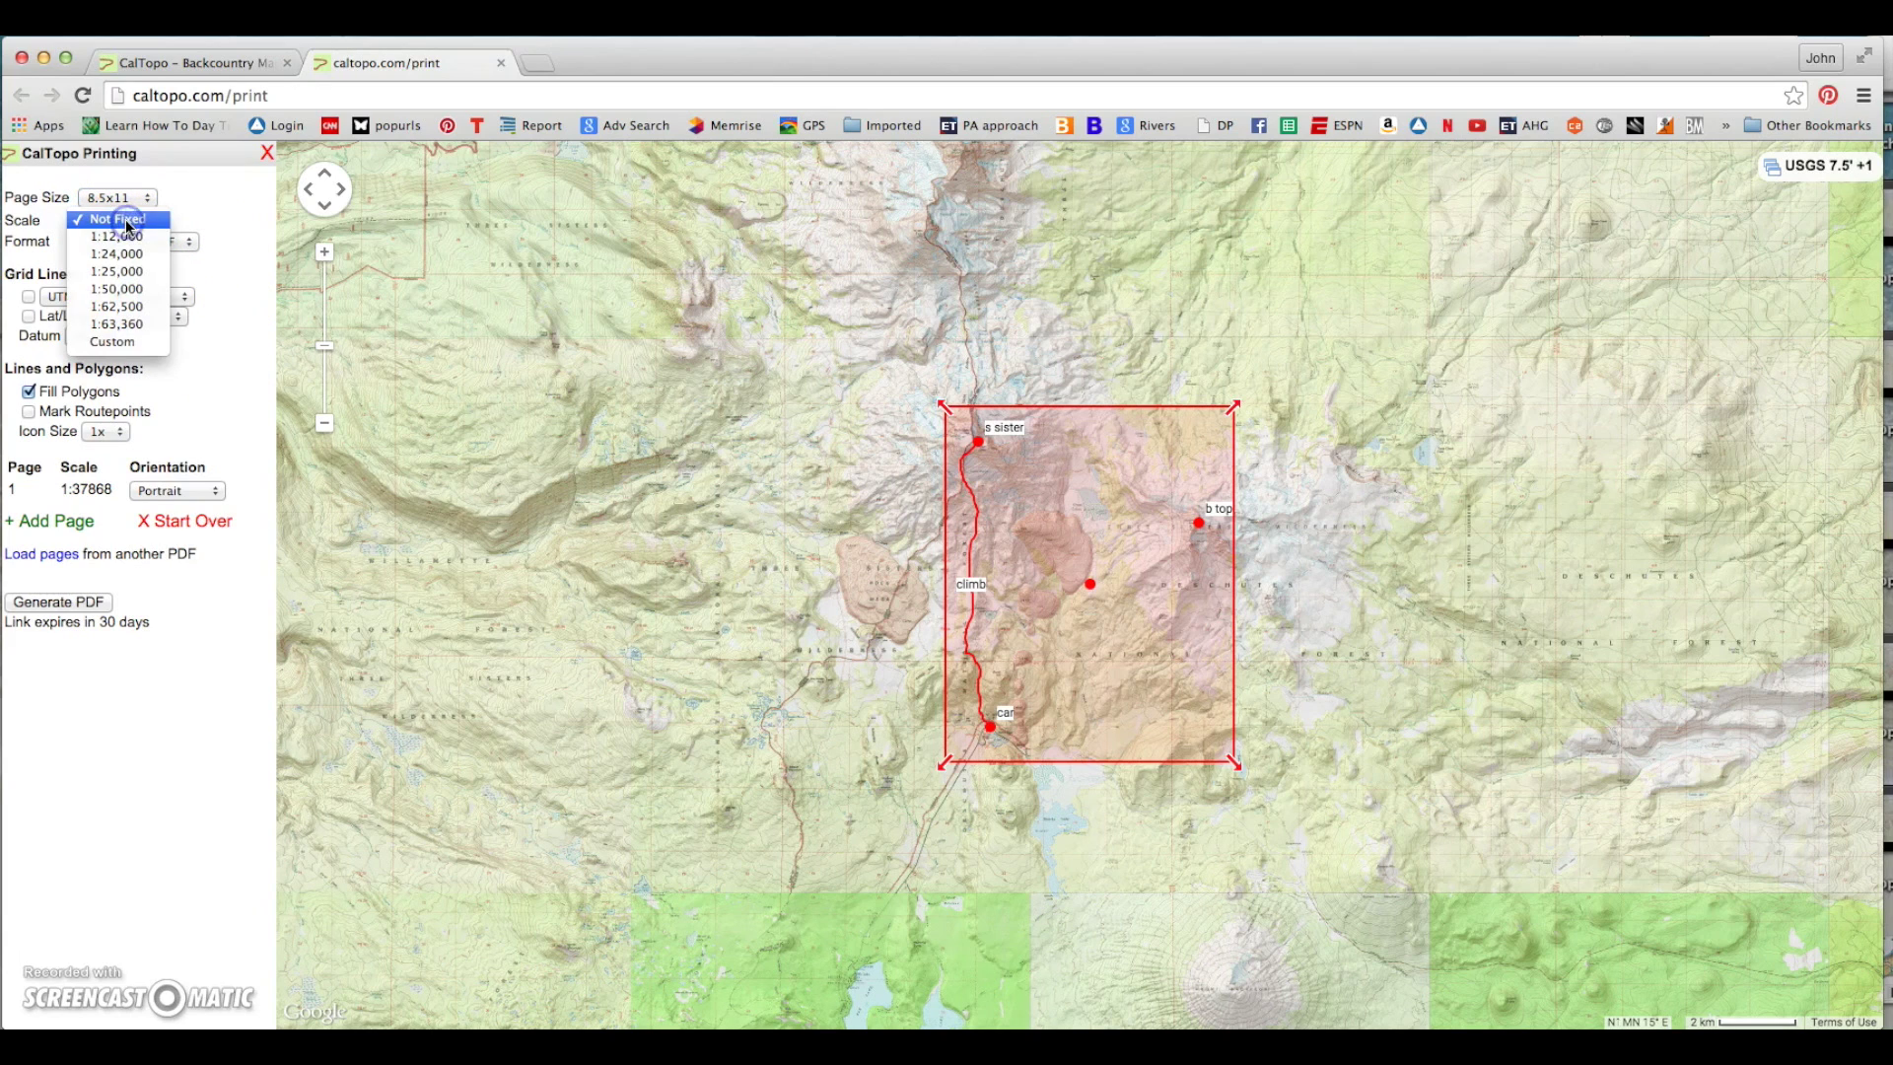
left_click(136, 291)
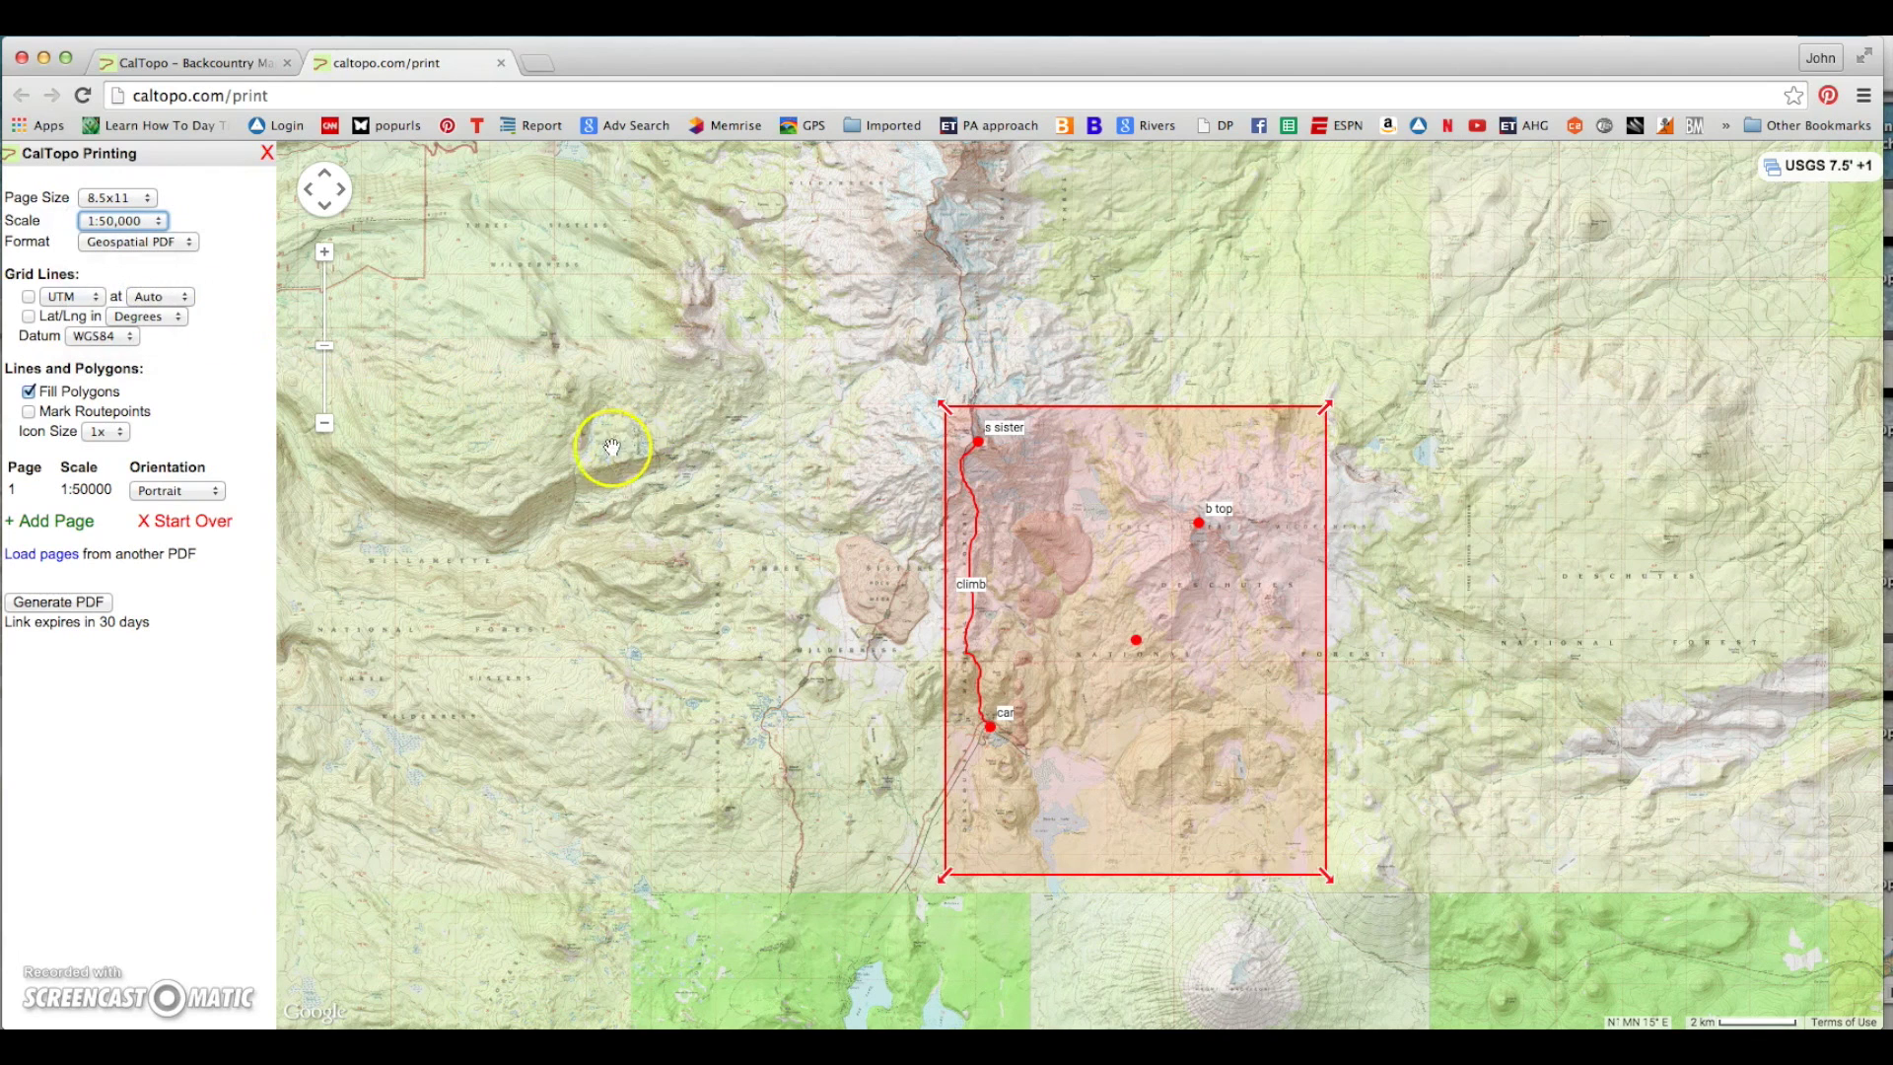
- Nudge the page left and up over the route, then generate the PDF map
left_click(63, 491)
left_click_drag(1136, 639, 1111, 636)
mouse_move(1077, 601)
left_mouse_down()
mouse_move(1080, 553)
mouse_move(1078, 572)
left_mouse_up()
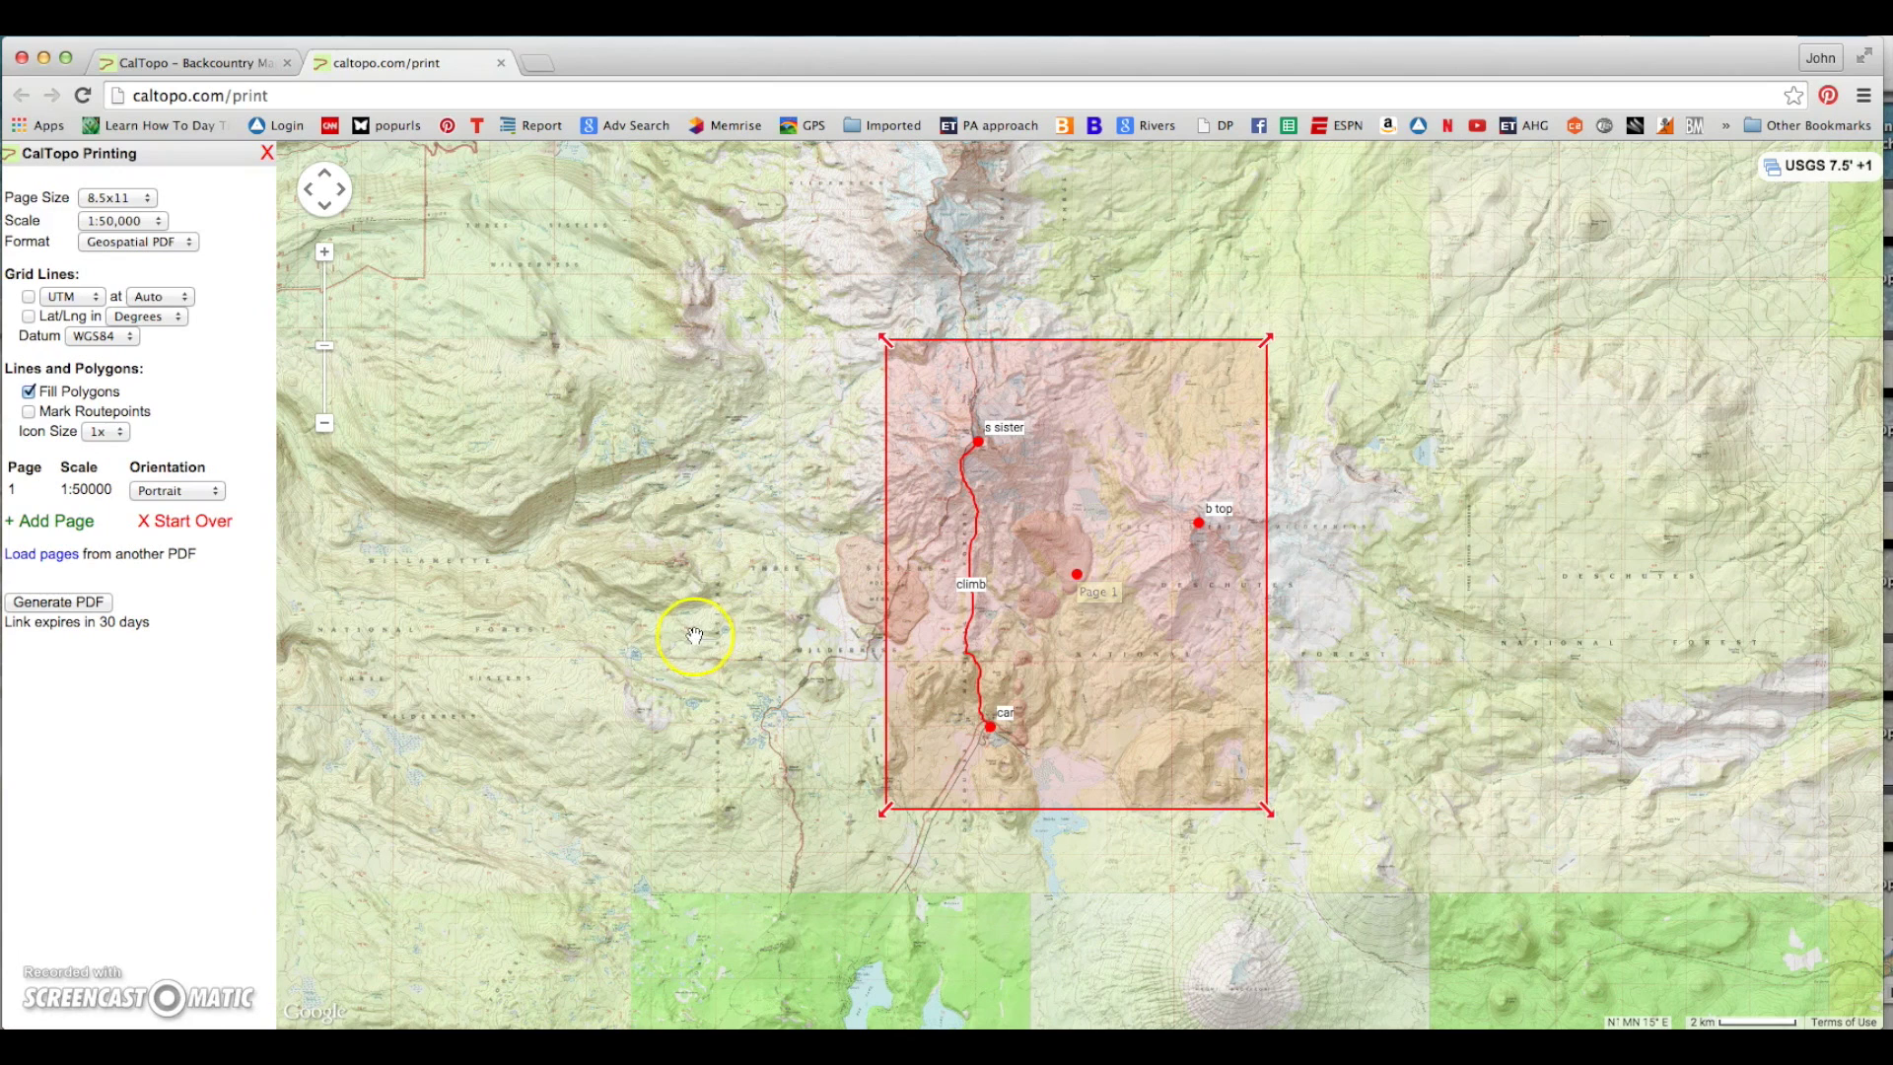
left_click(78, 605)
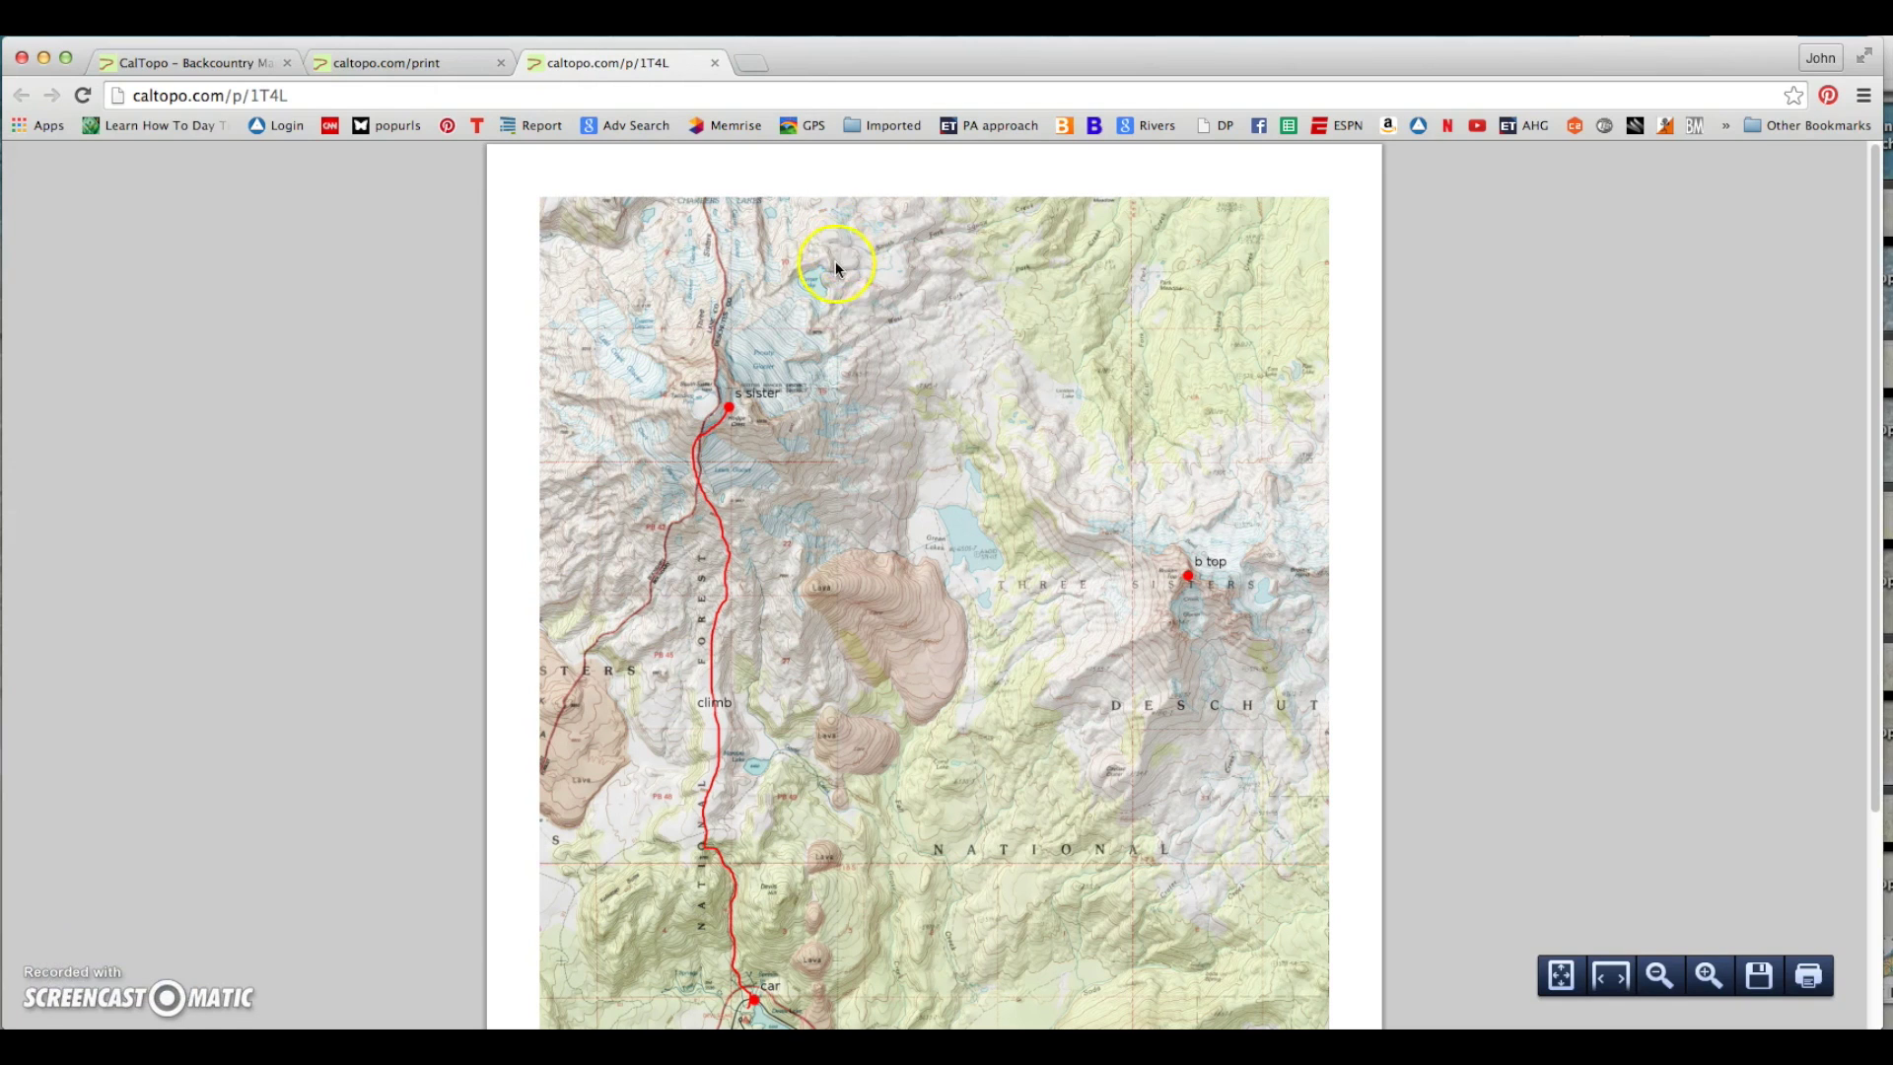
- Scroll through the generated PDF map to review it
scroll(900, 345, "down", 5)
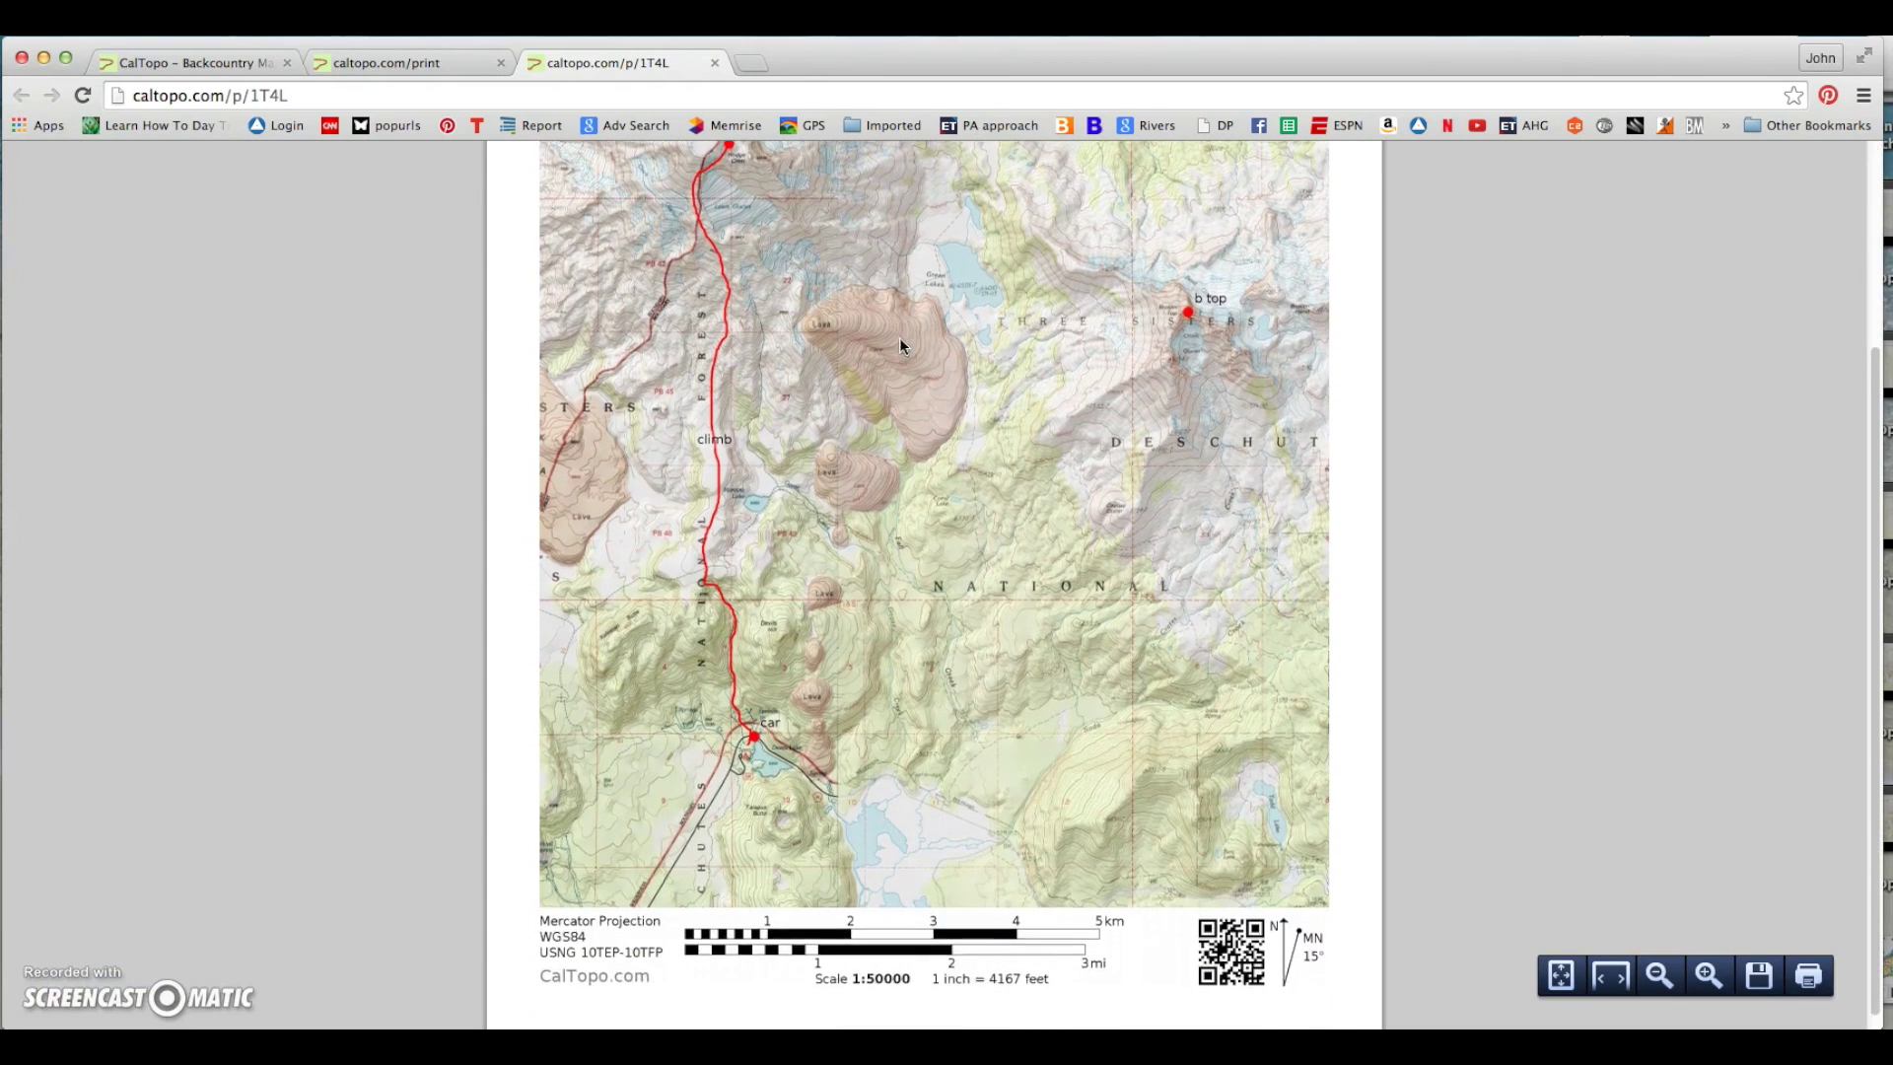
scroll(900, 337, "up", 4)
scroll(899, 338, "down", 4)
scroll(899, 337, "up", 2)
scroll(899, 337, "down", 2)
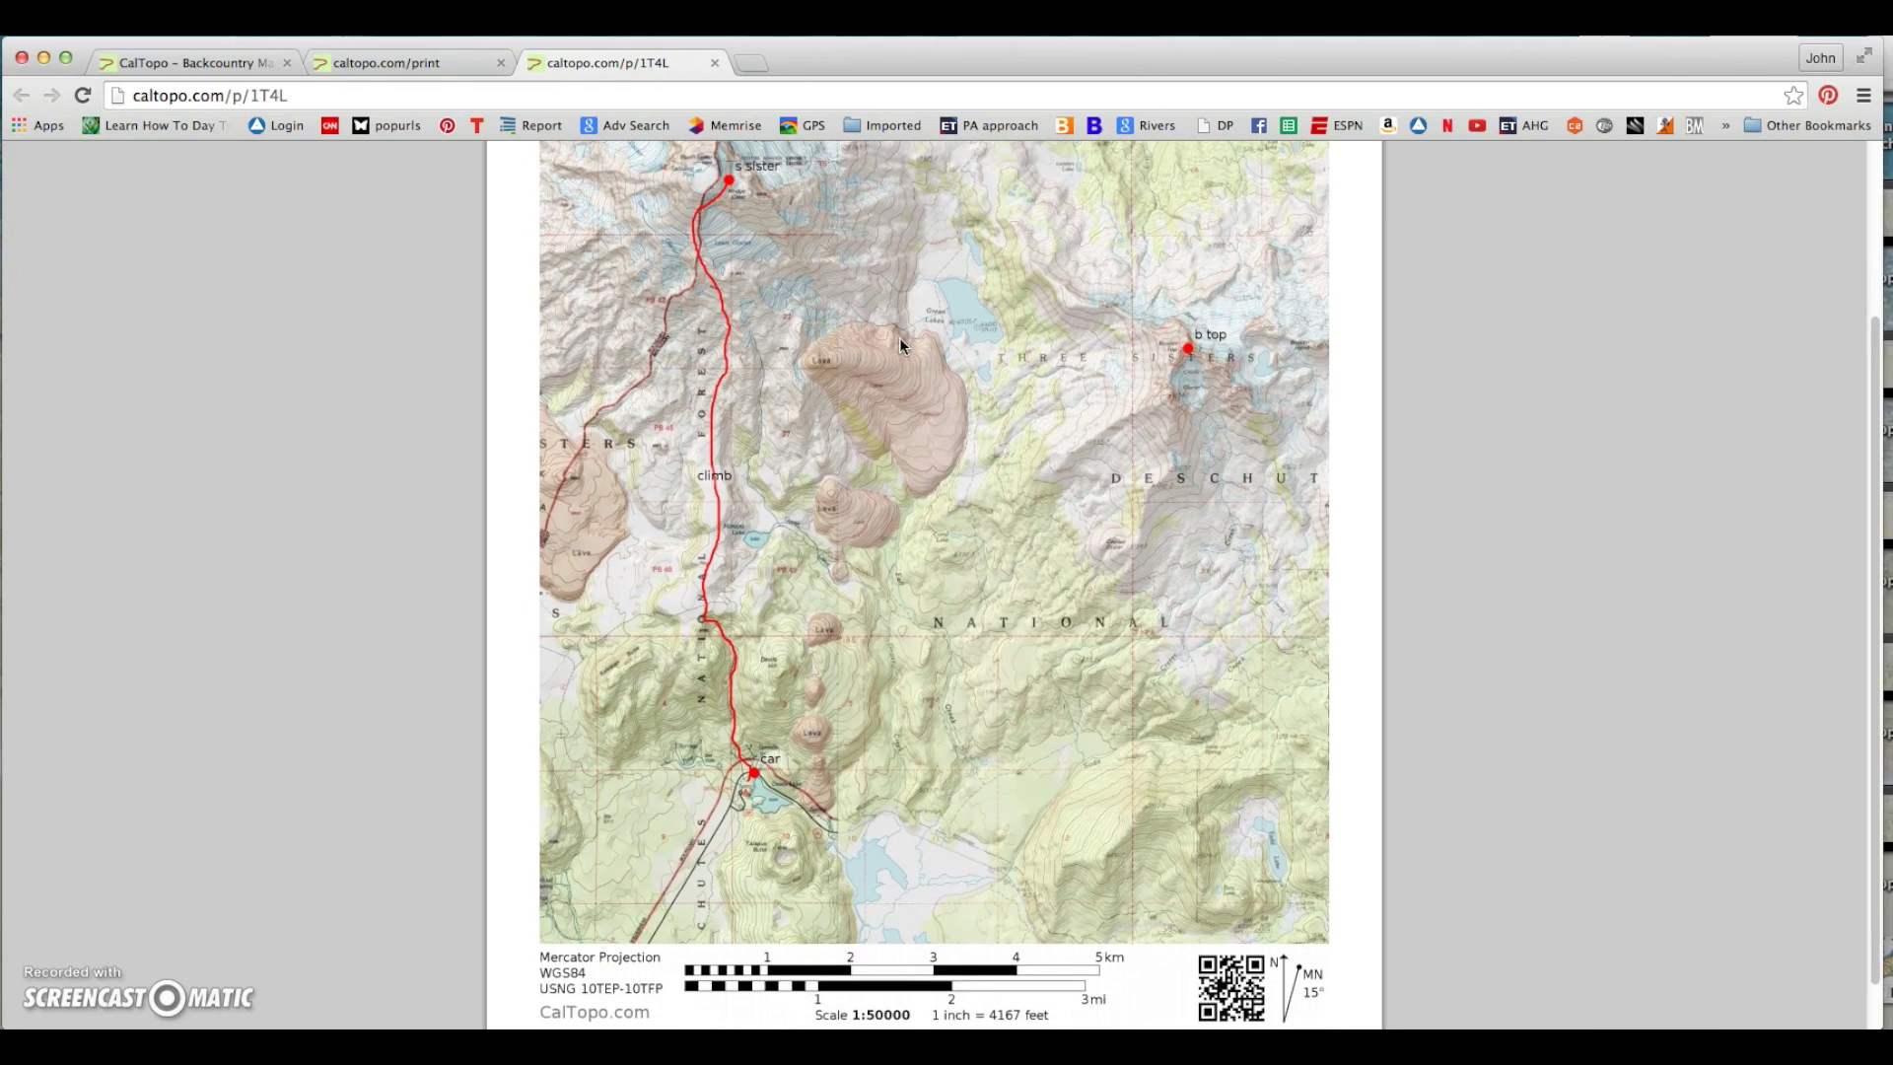
left_click(860, 734)
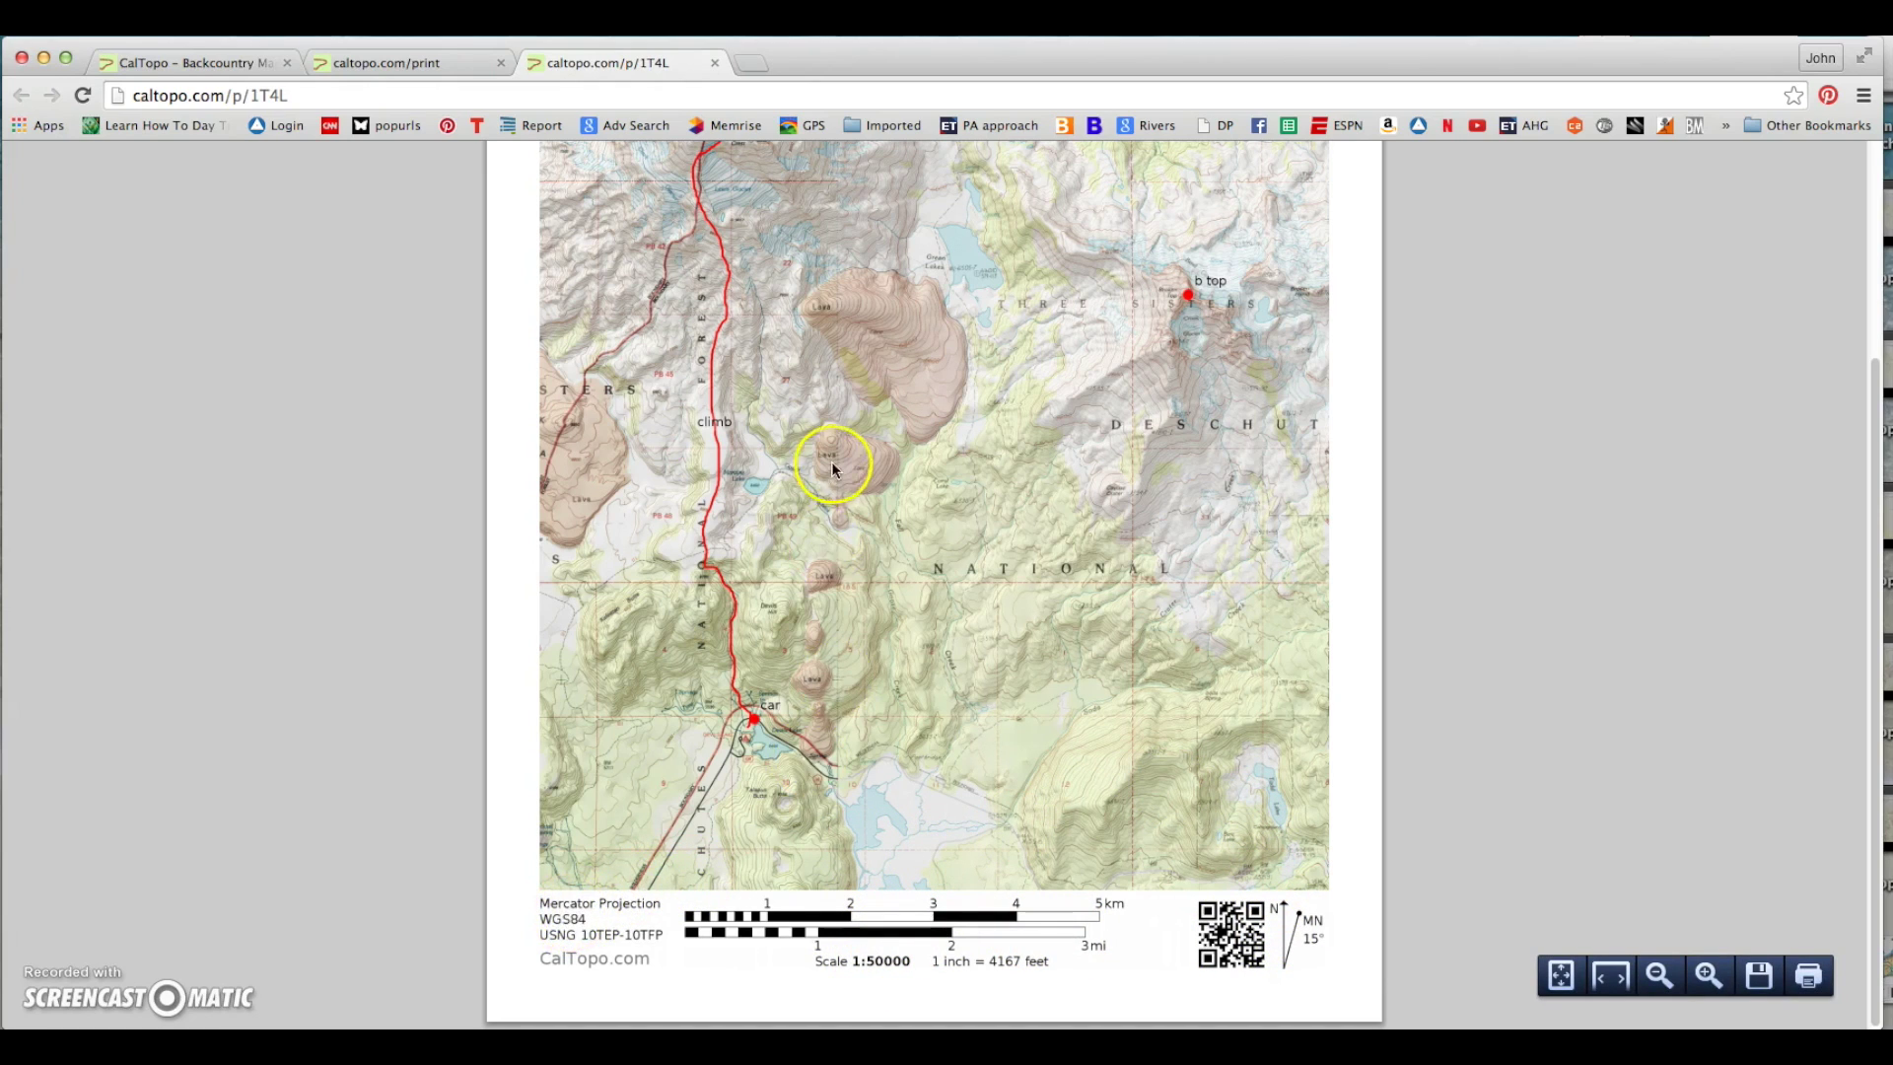
- Save the PDF to Downloads under the name 's sister map'
right_click(880, 408)
left_click(939, 499)
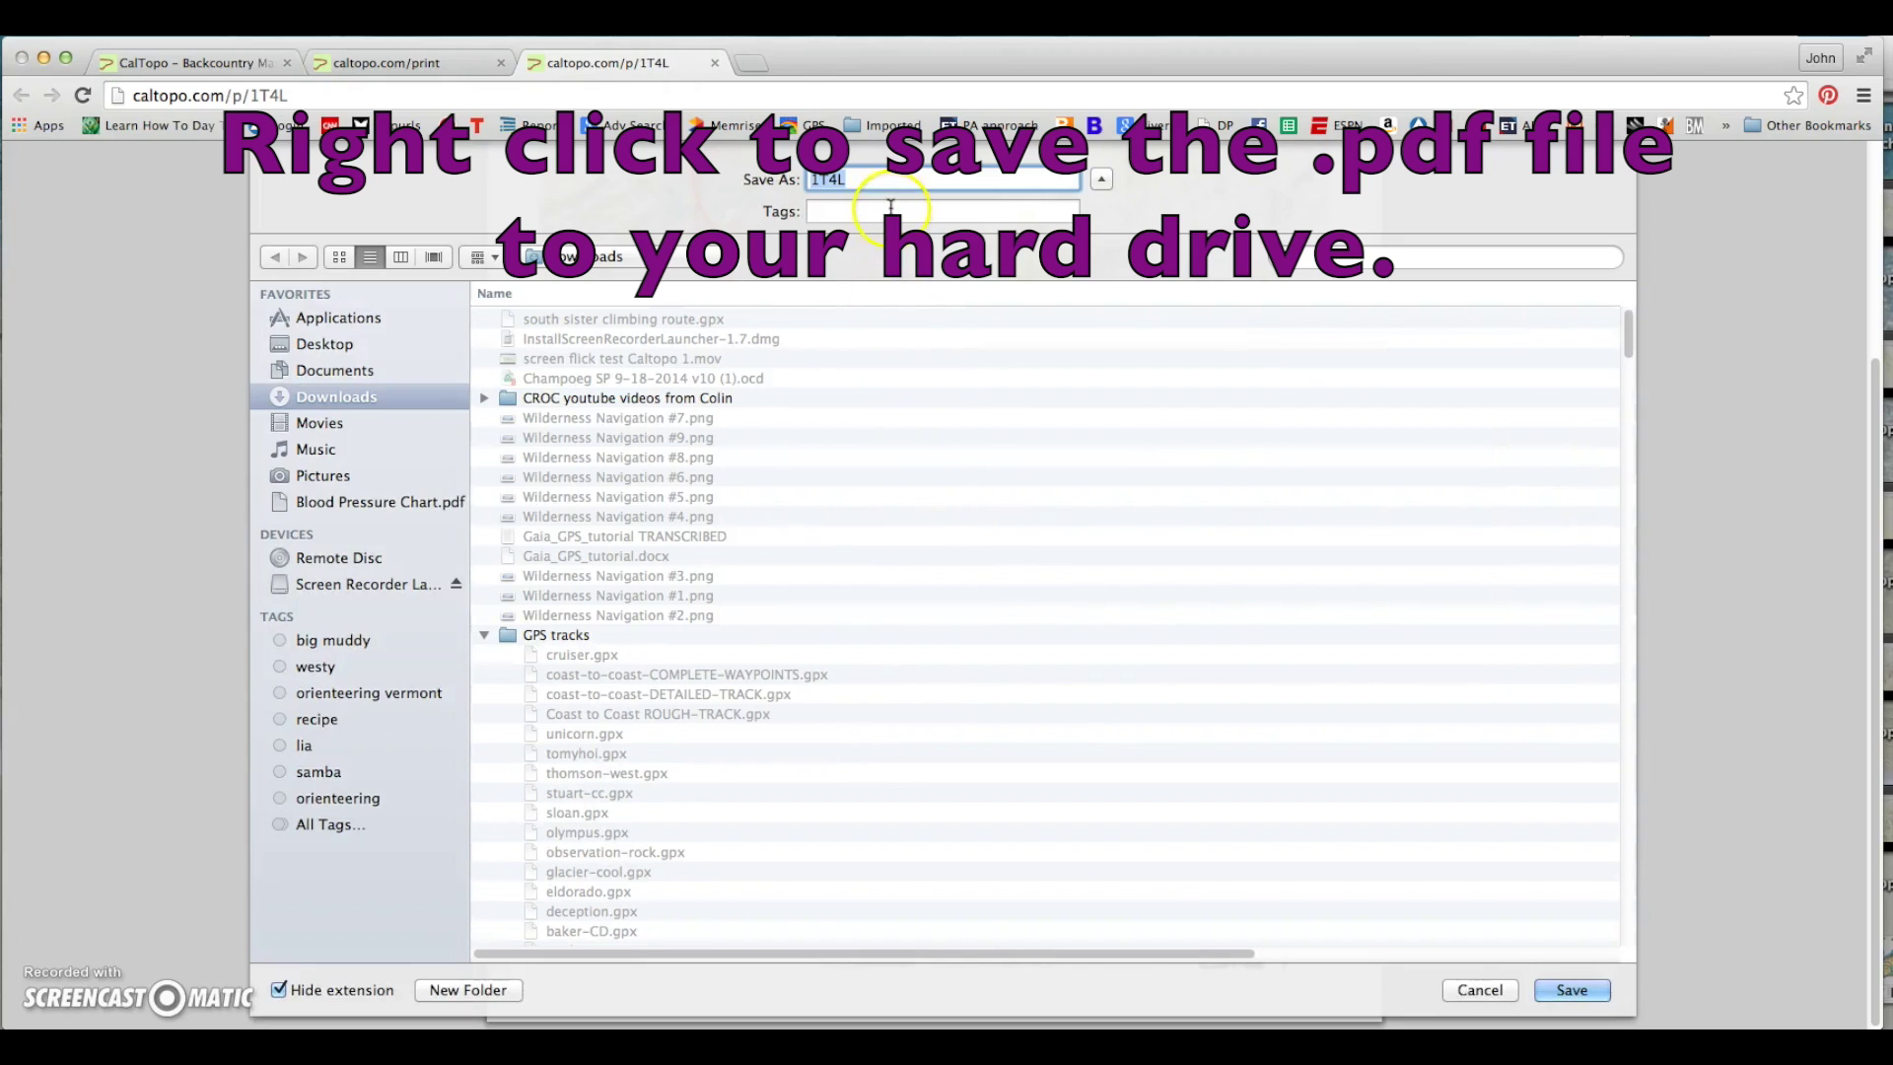
left_click(848, 179)
left_click_drag(848, 179, 759, 178)
type("s sister map")
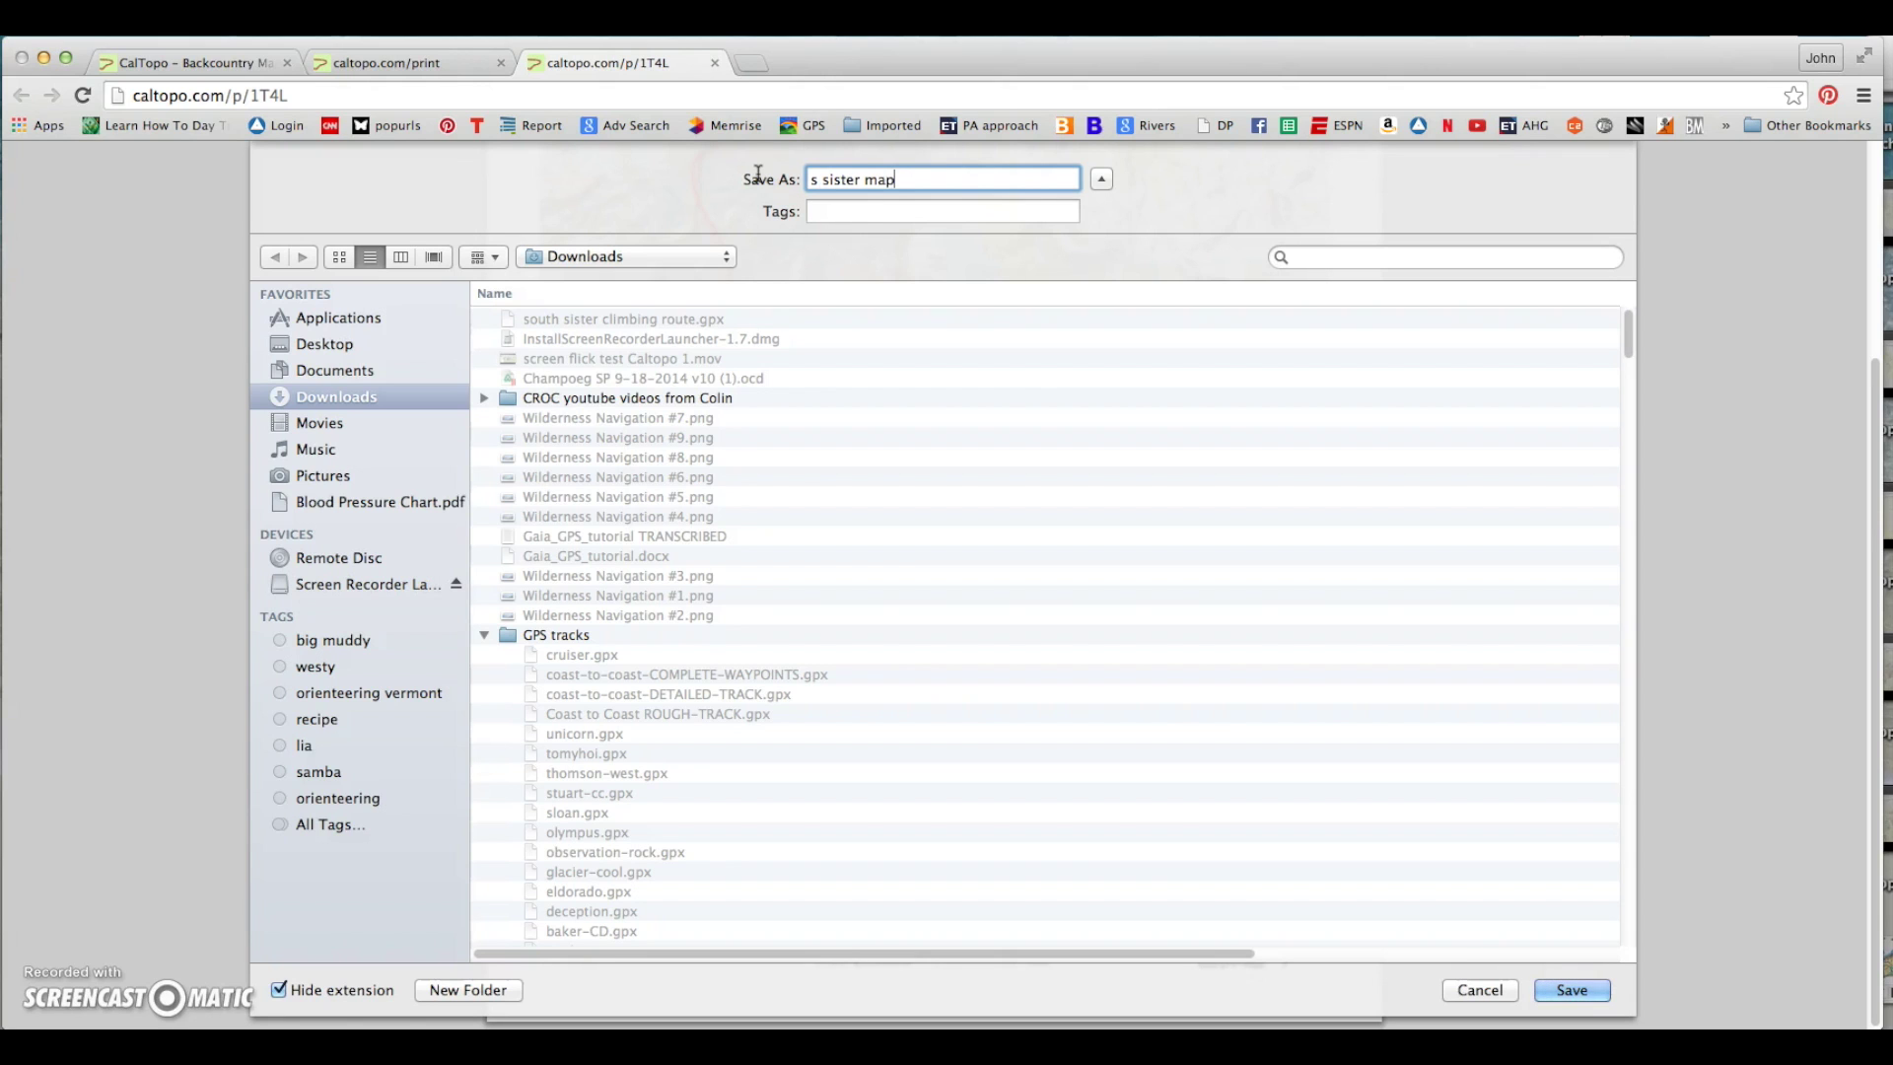
left_click(1568, 989)
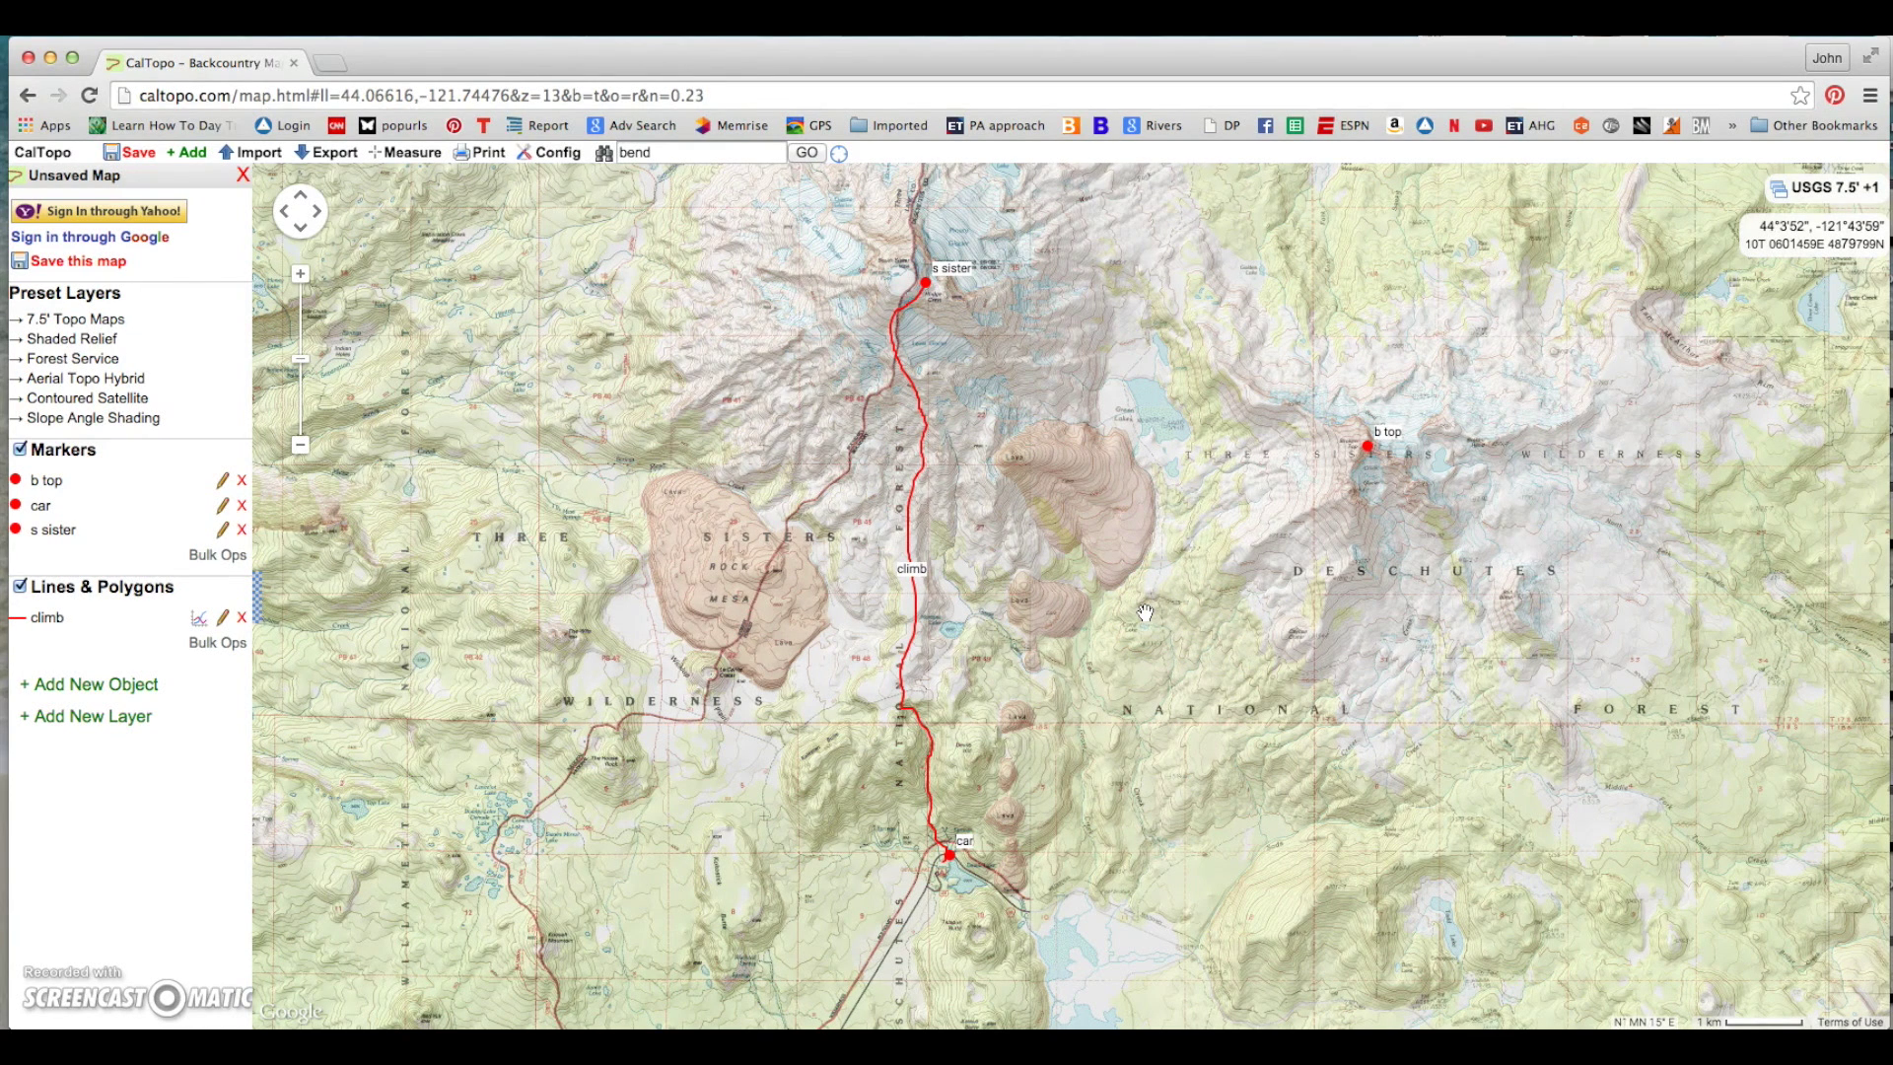
left_click(1171, 596)
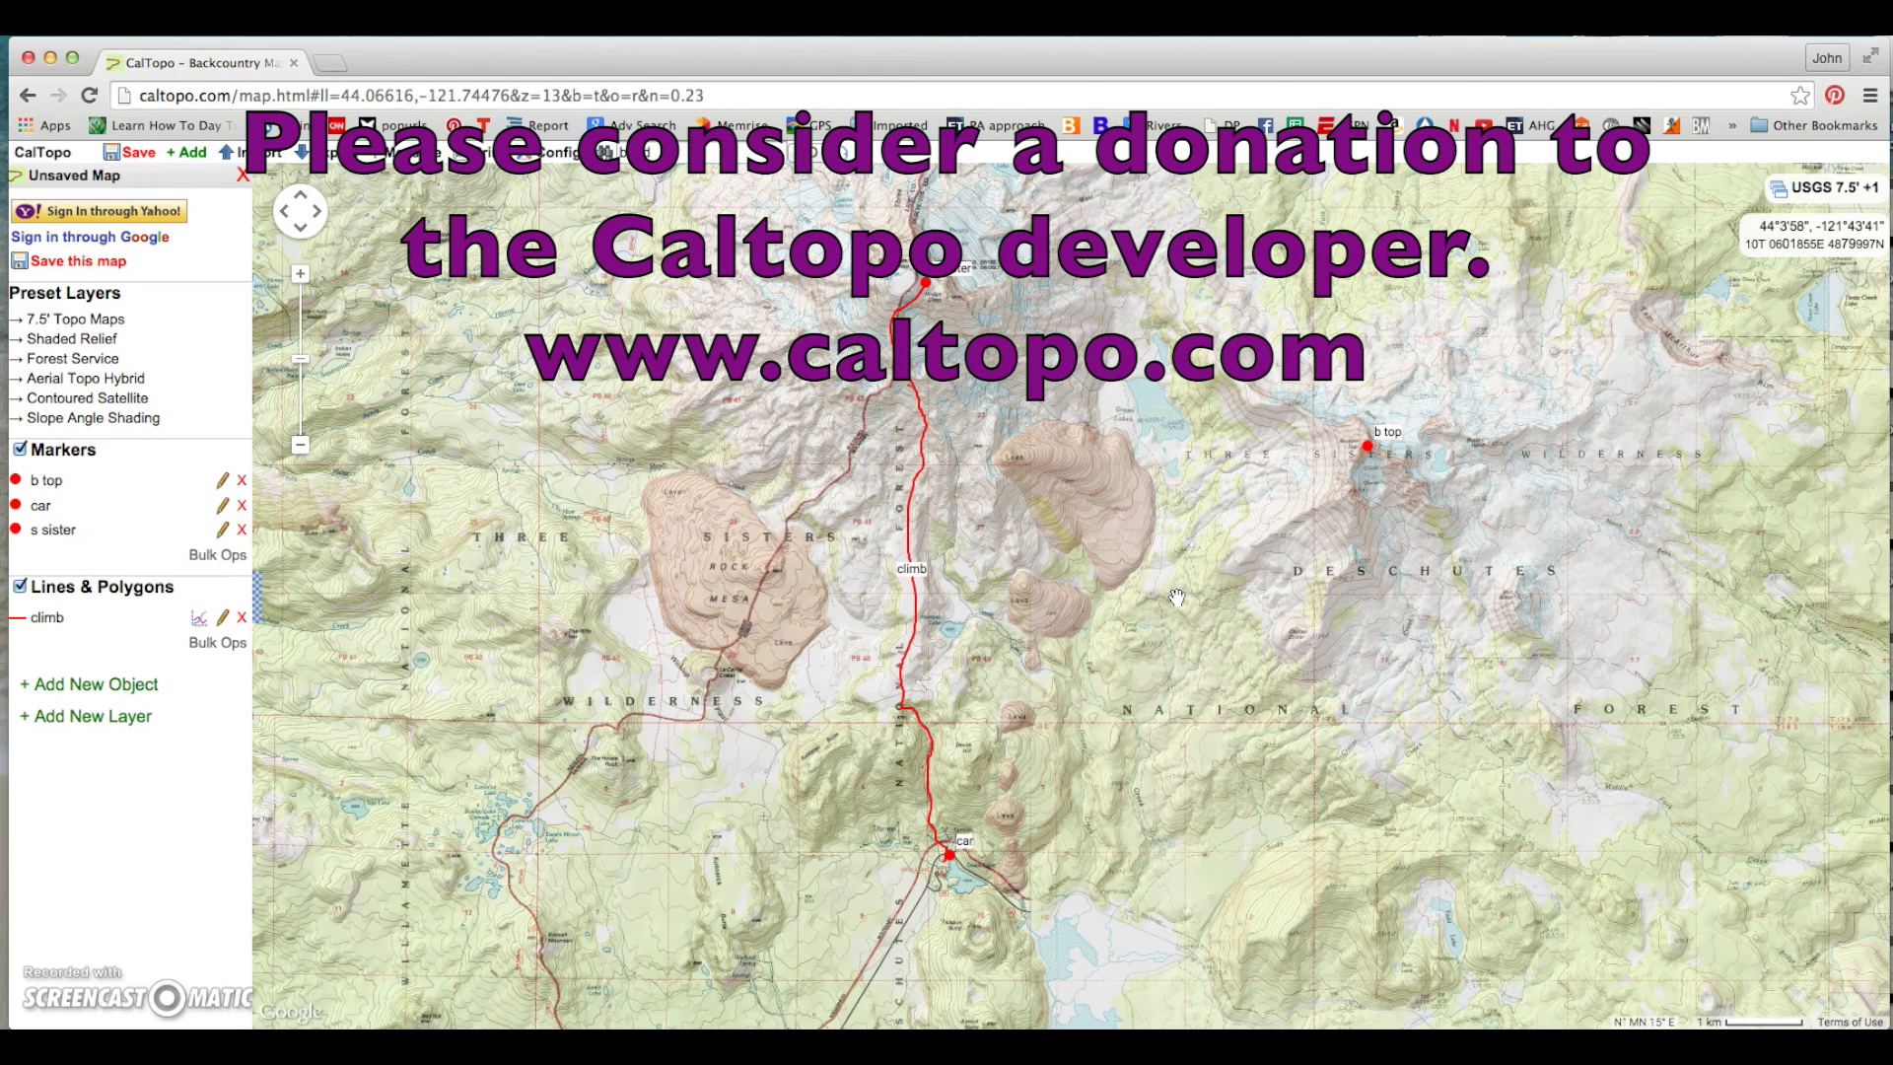
left_click_drag(1177, 600, 1189, 613)
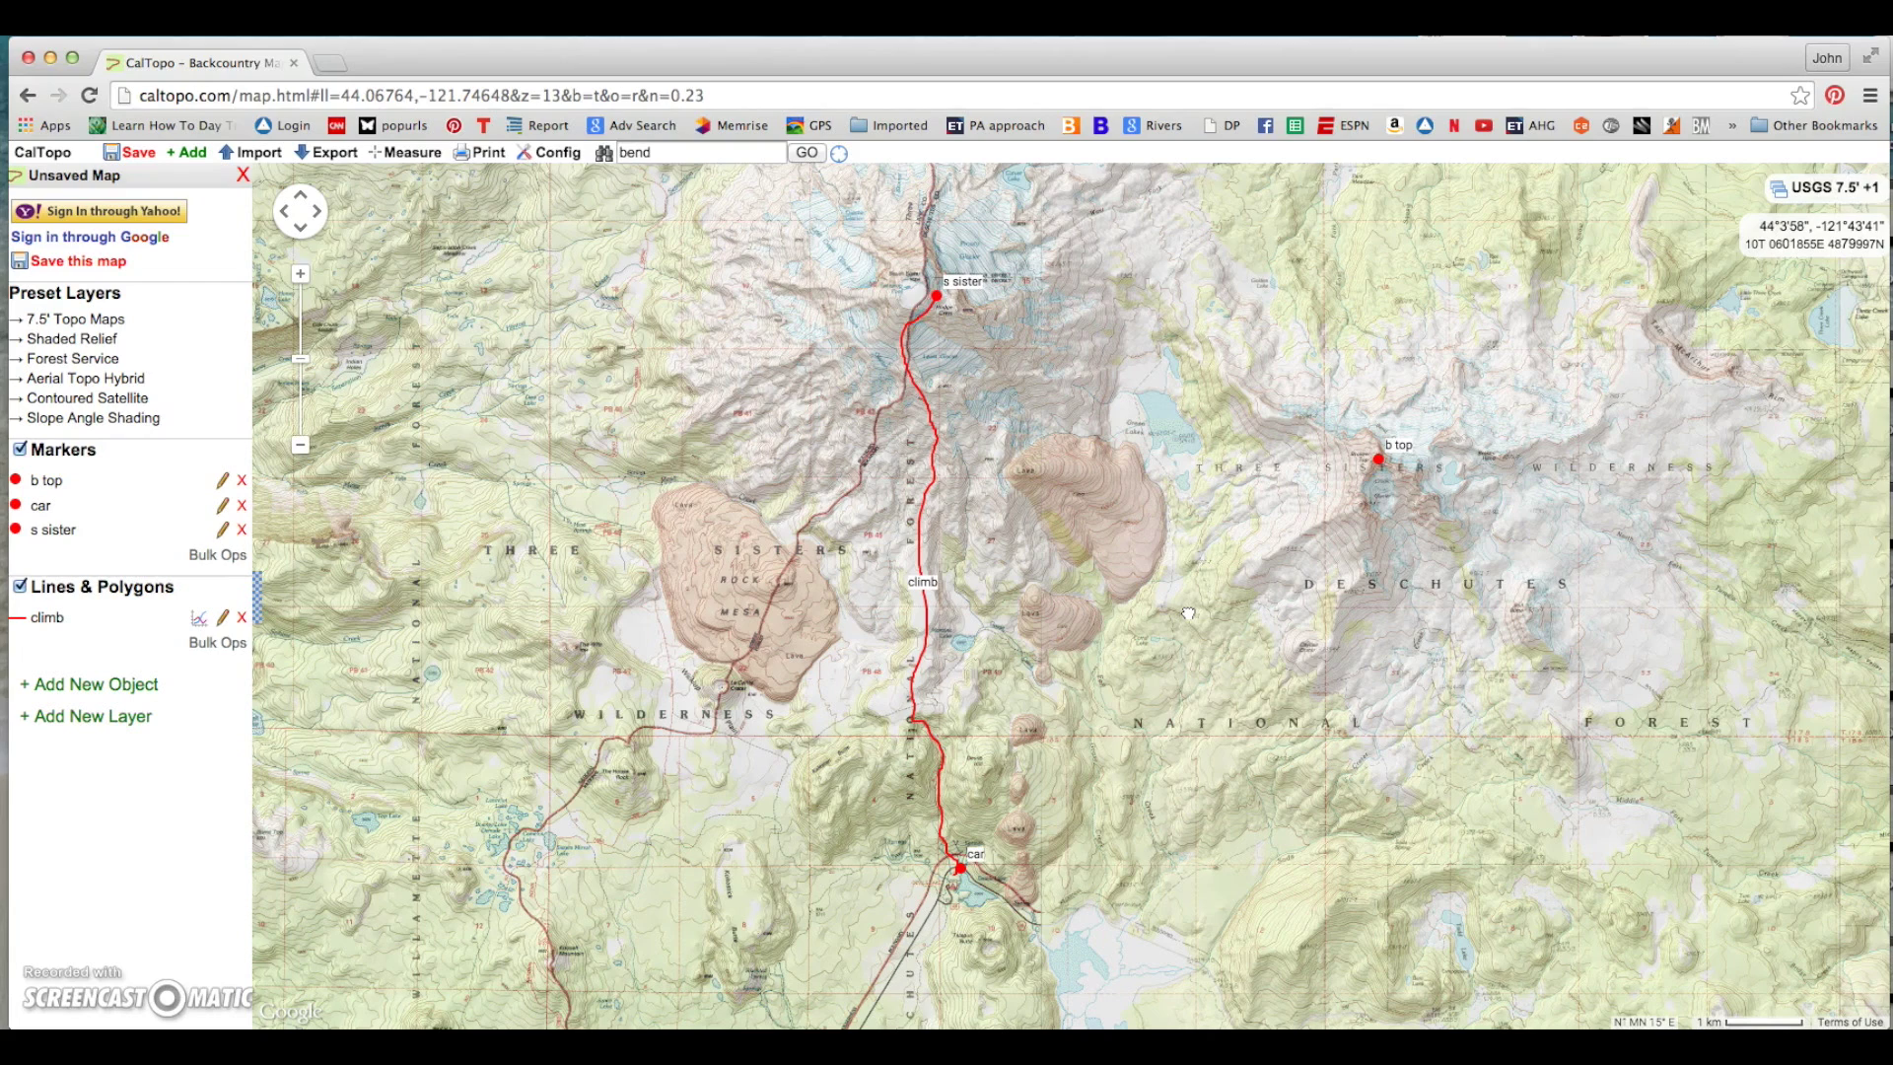
left_click(1173, 629)
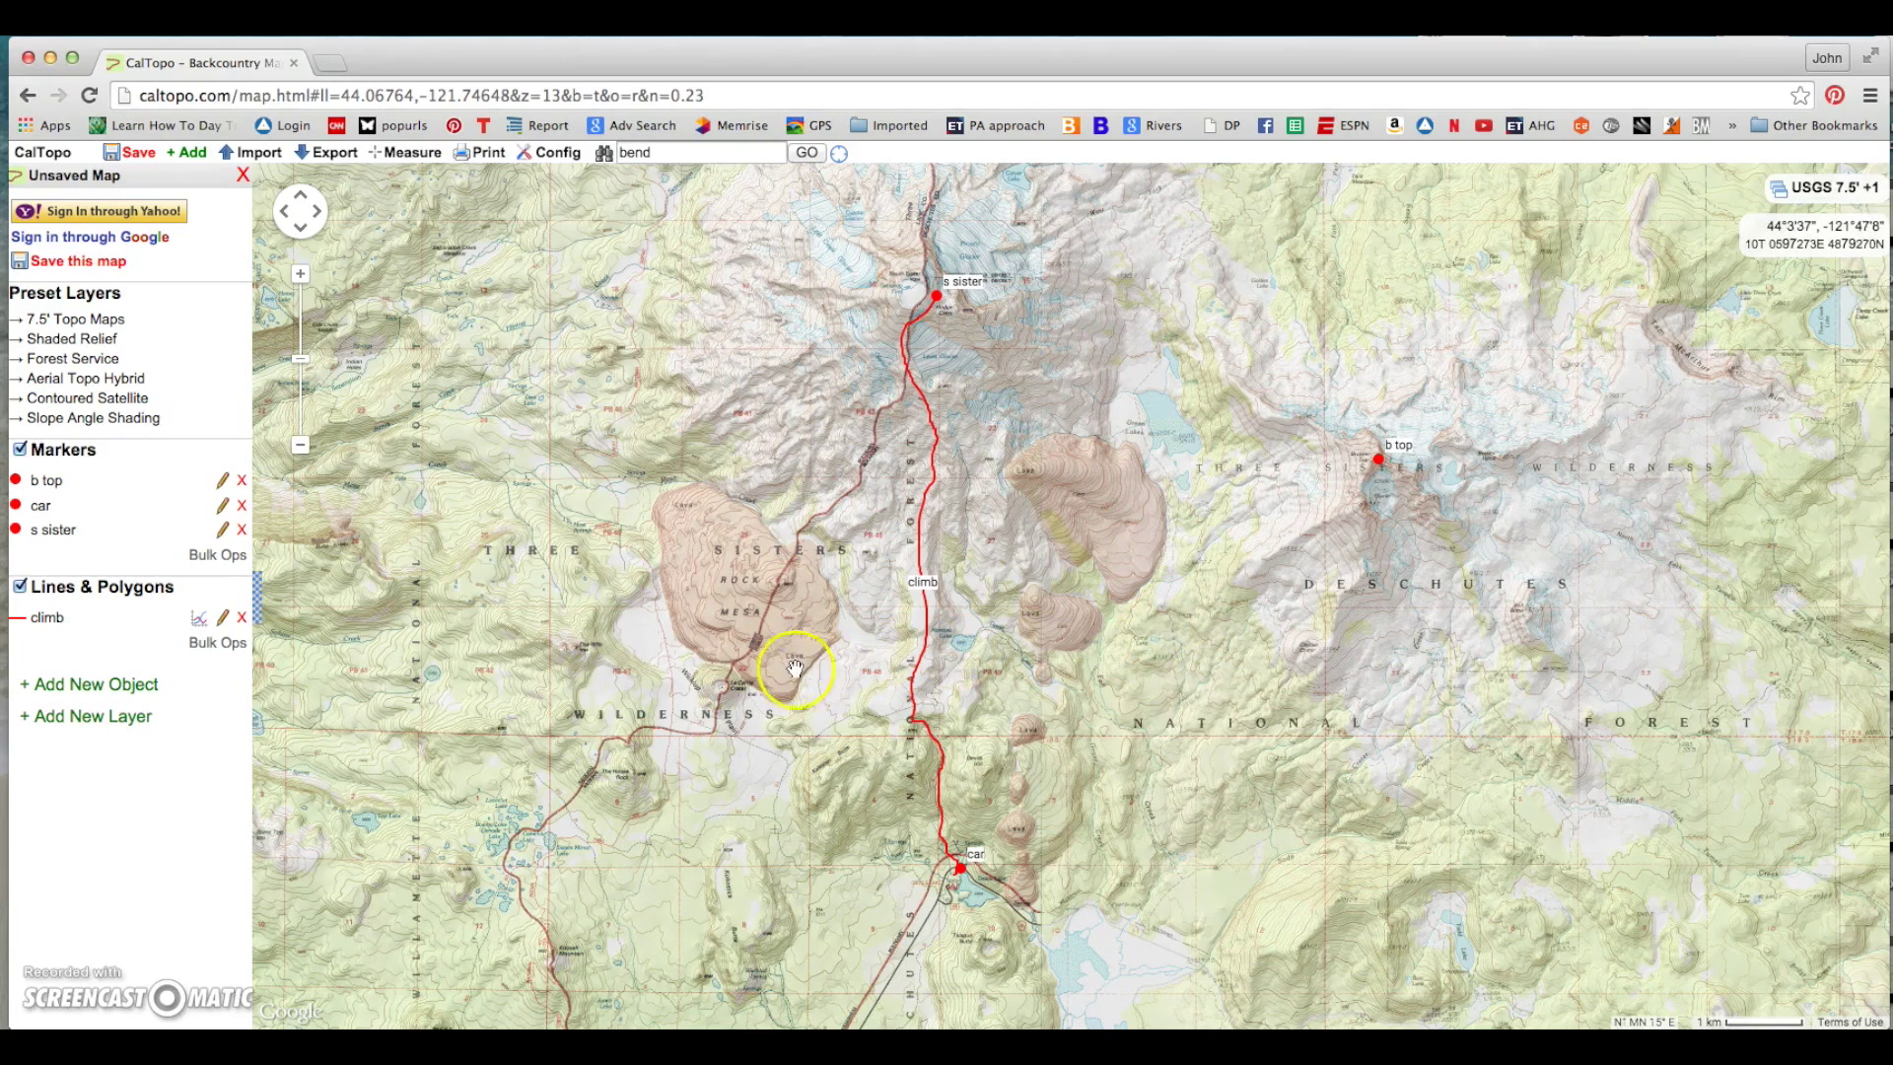